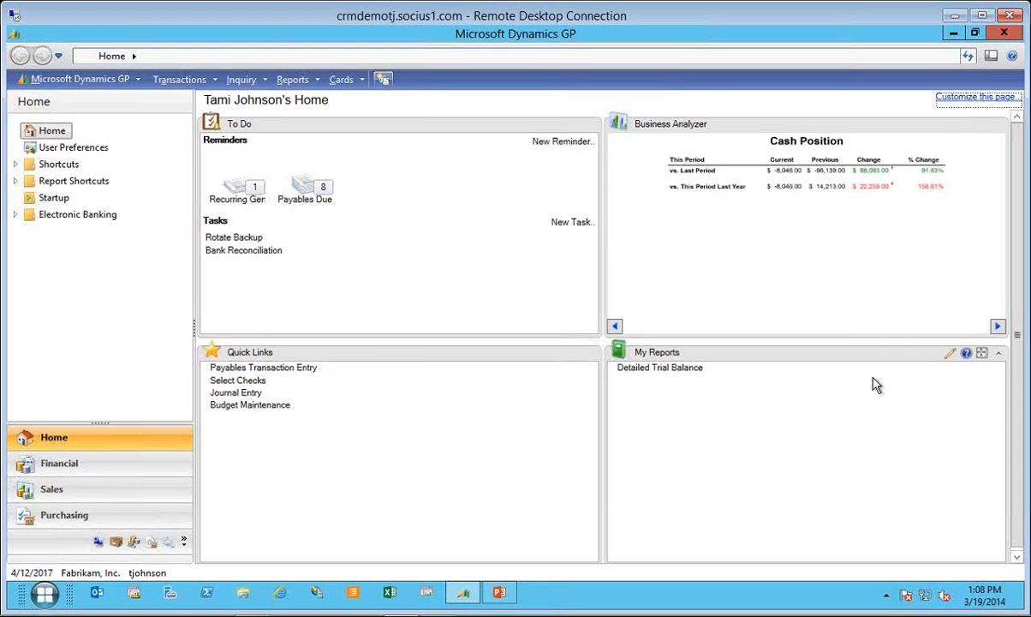
Step: Open SmartList, display the default (*) Vendors list under Purchasing, and widen the window to show the columns through Phone Number 1
left_click(383, 81)
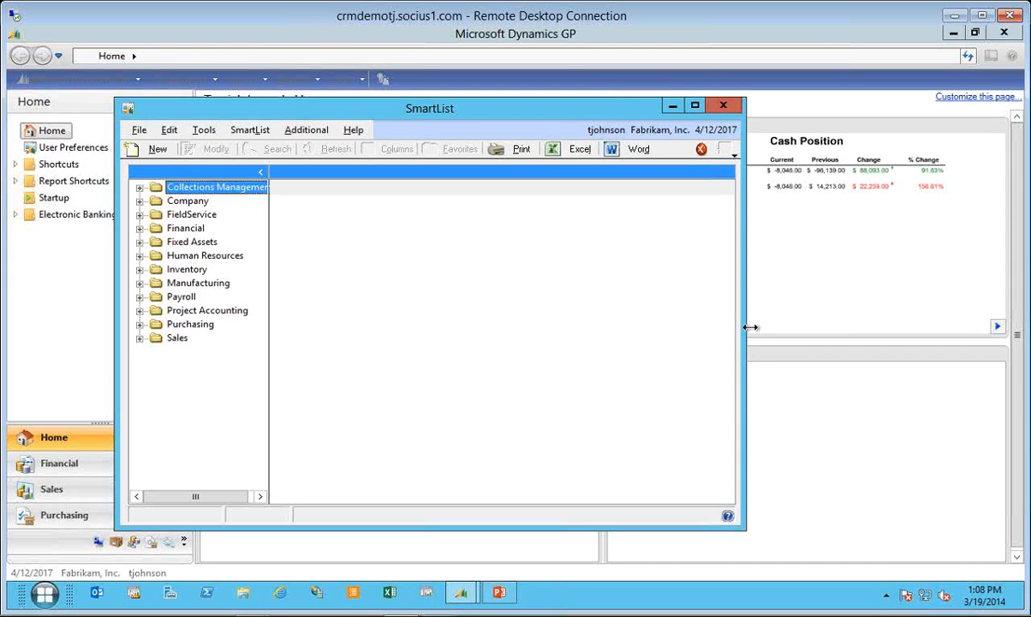
left_click_drag(746, 352, 639, 341)
left_click(141, 323)
left_click(156, 419)
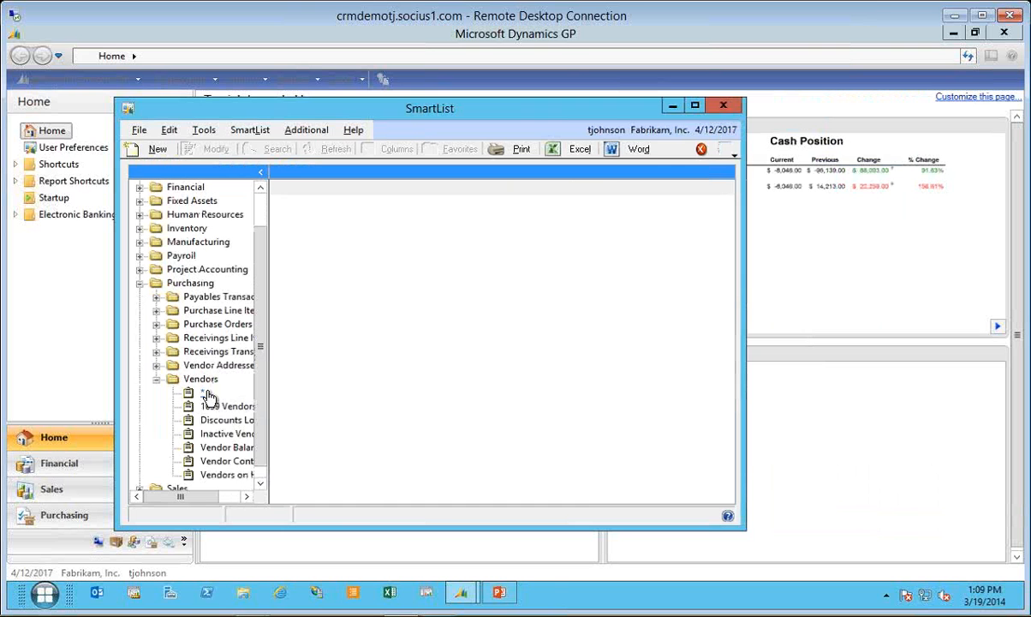
left_click(189, 392)
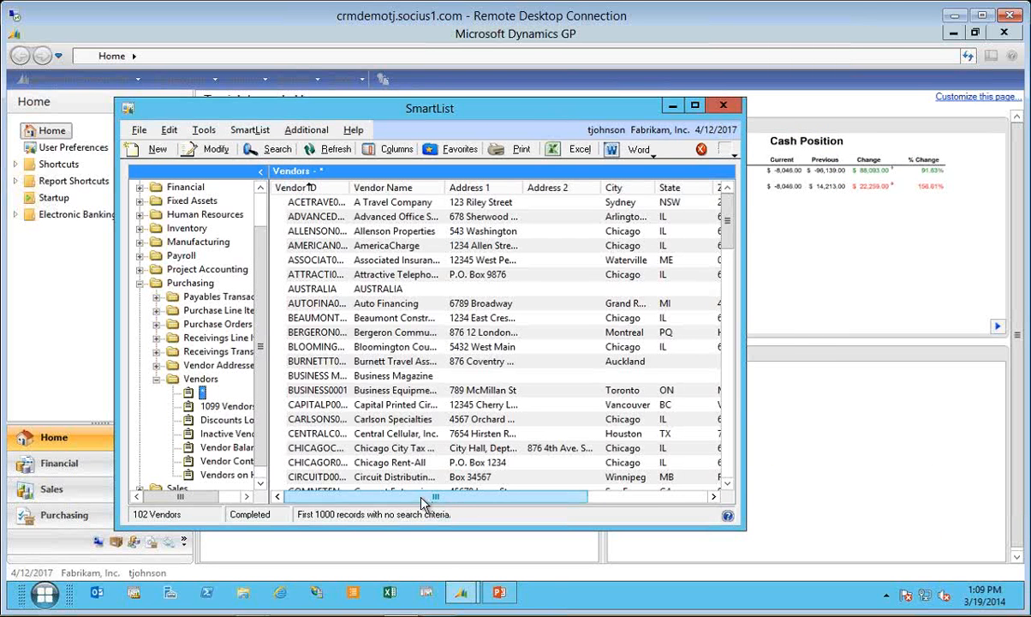
left_click_drag(424, 501, 343, 495)
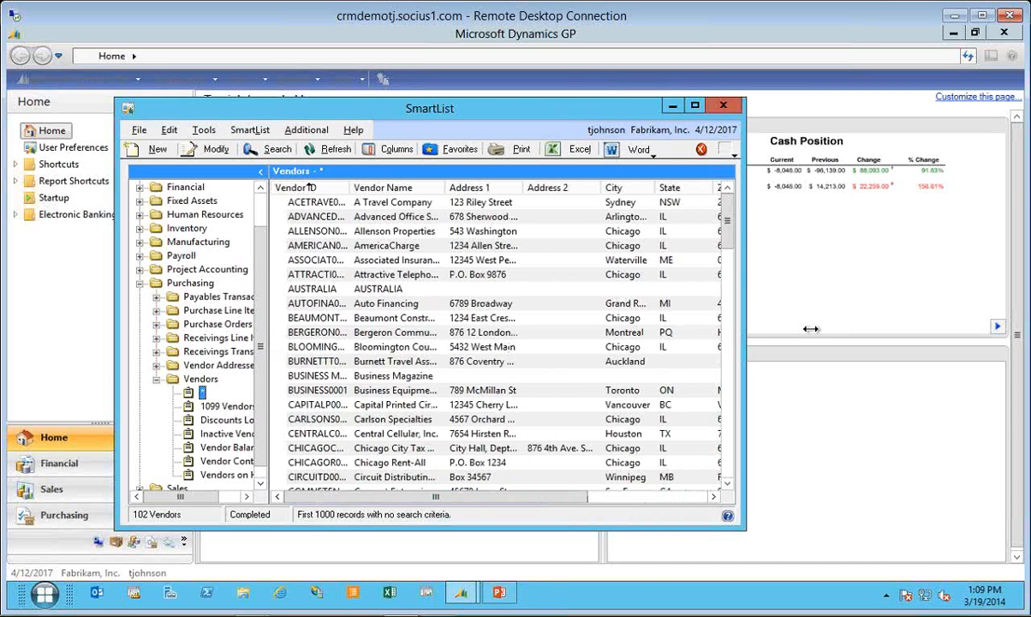
left_click_drag(743, 332, 985, 324)
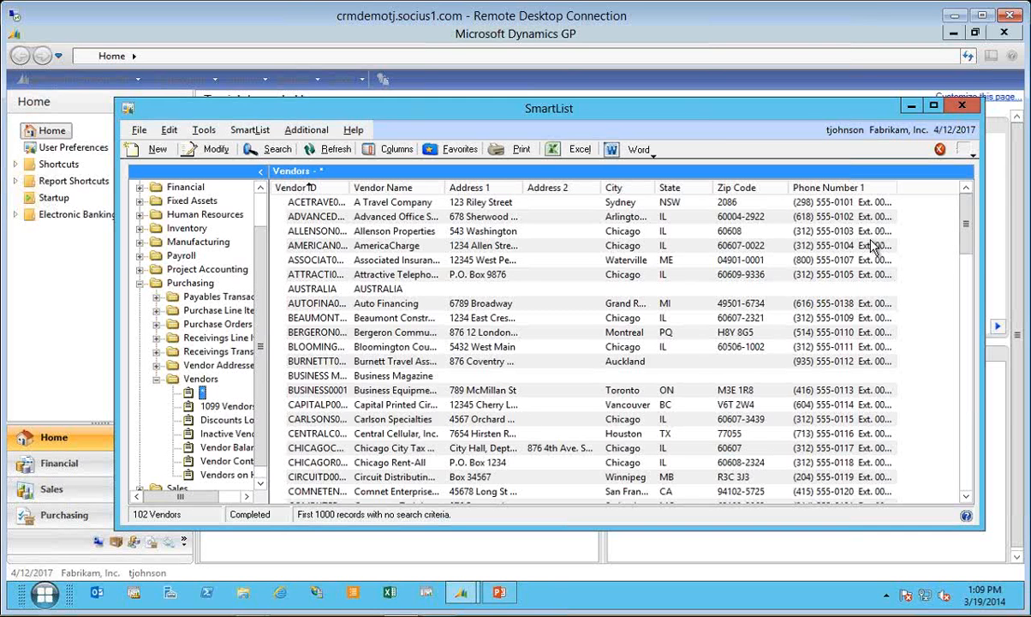
Step: Close and reopen SmartList, and display the default (*) Vendors list under Purchasing again
left_click(962, 104)
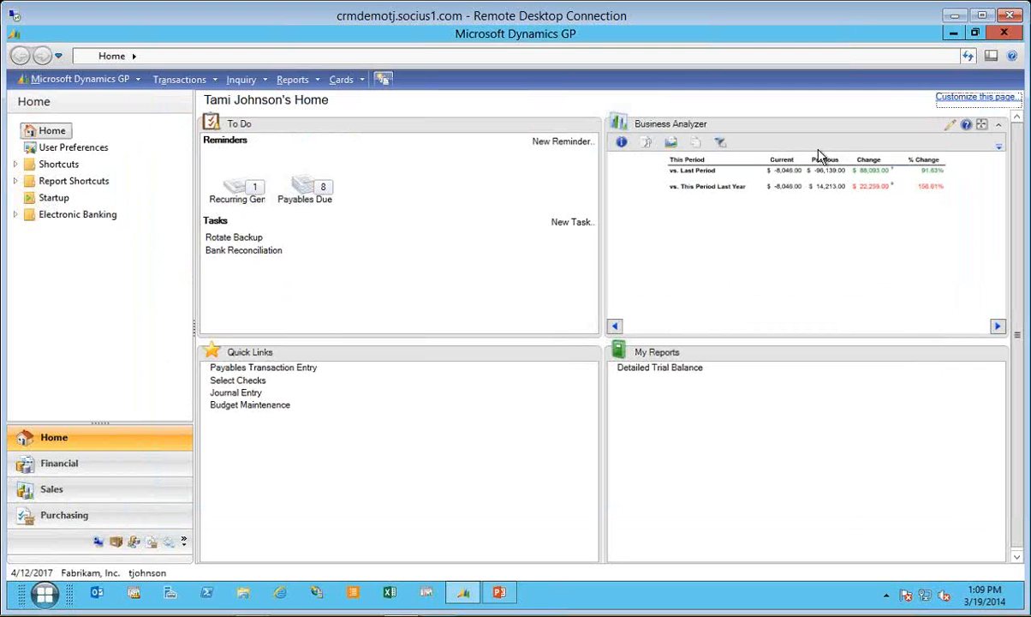
left_click(383, 80)
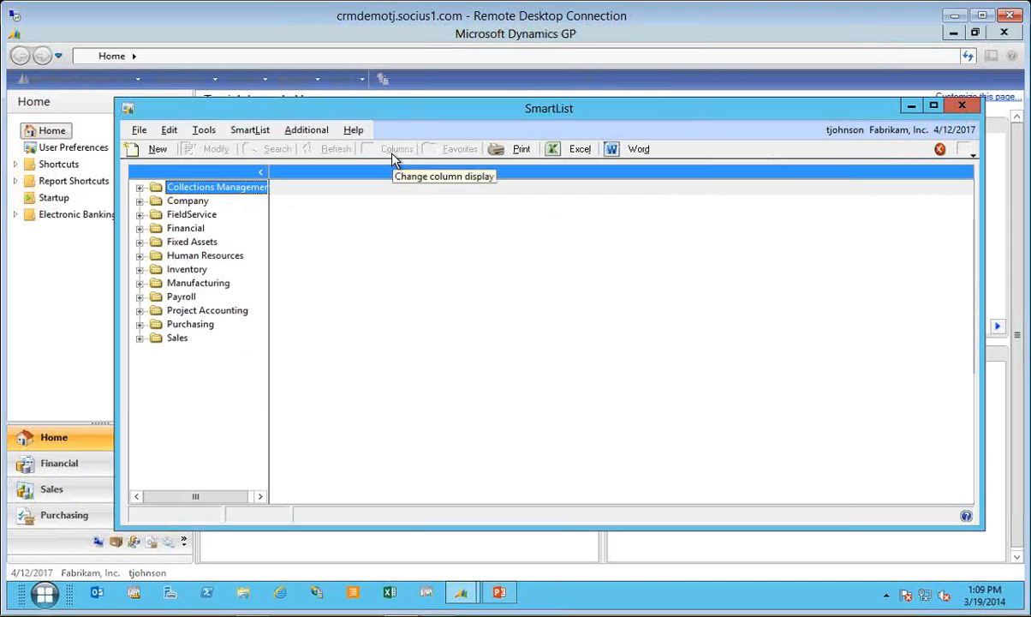
left_click(139, 324)
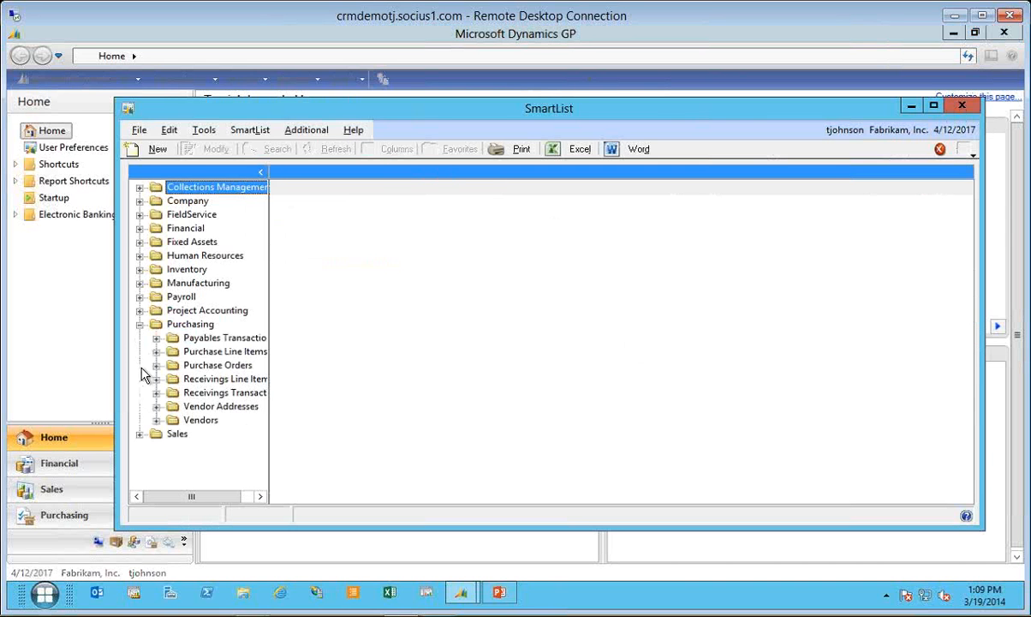
left_click(157, 419)
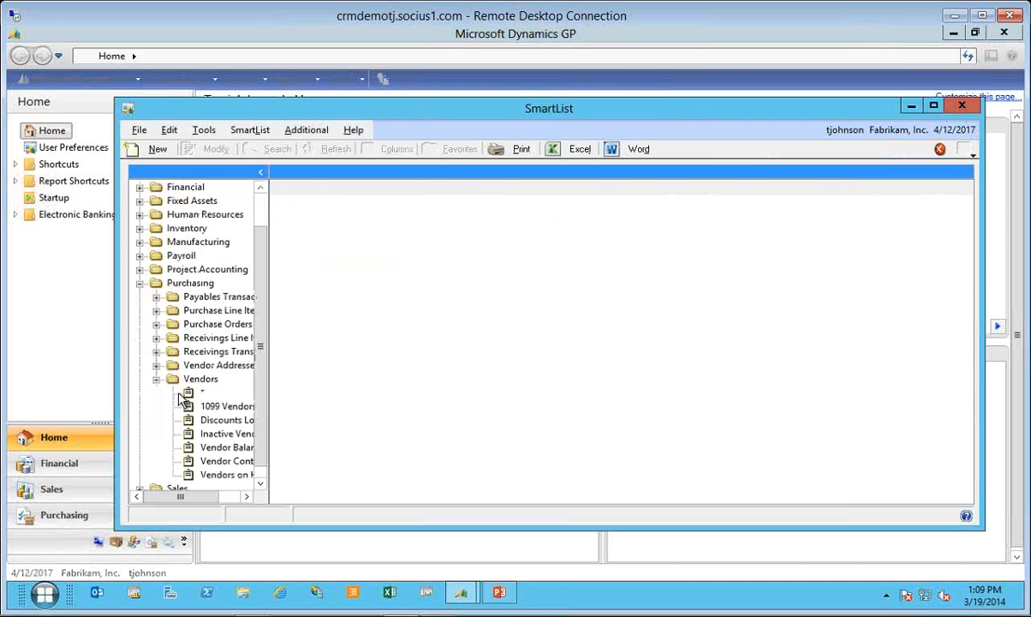
left_click(188, 392)
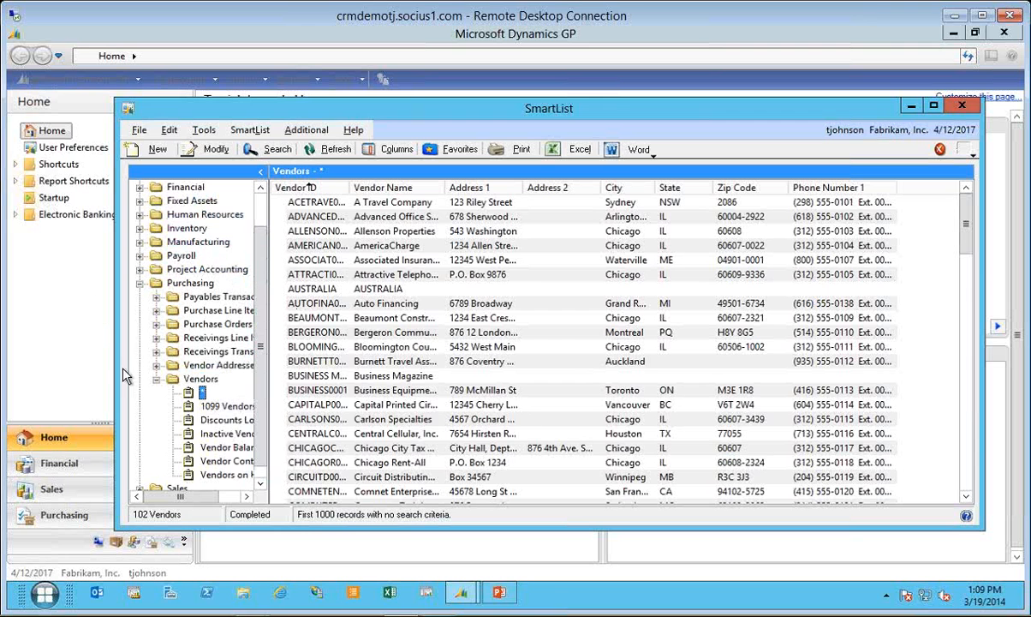
Step: Increase the width of the SmartList folder pane and view the available Favorites Pane options
right_click(164, 421)
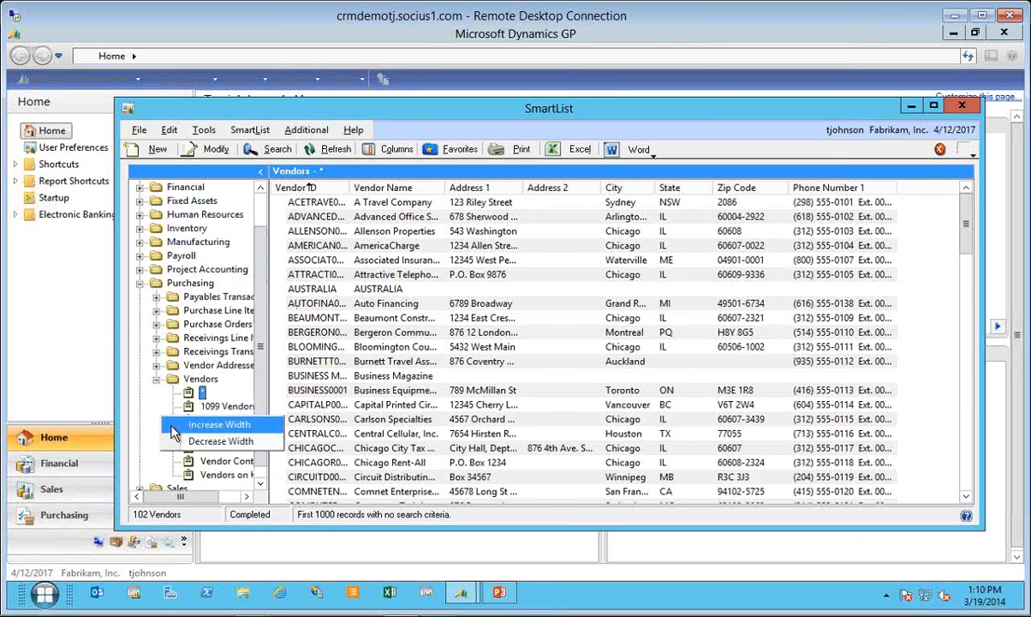
left_click(174, 425)
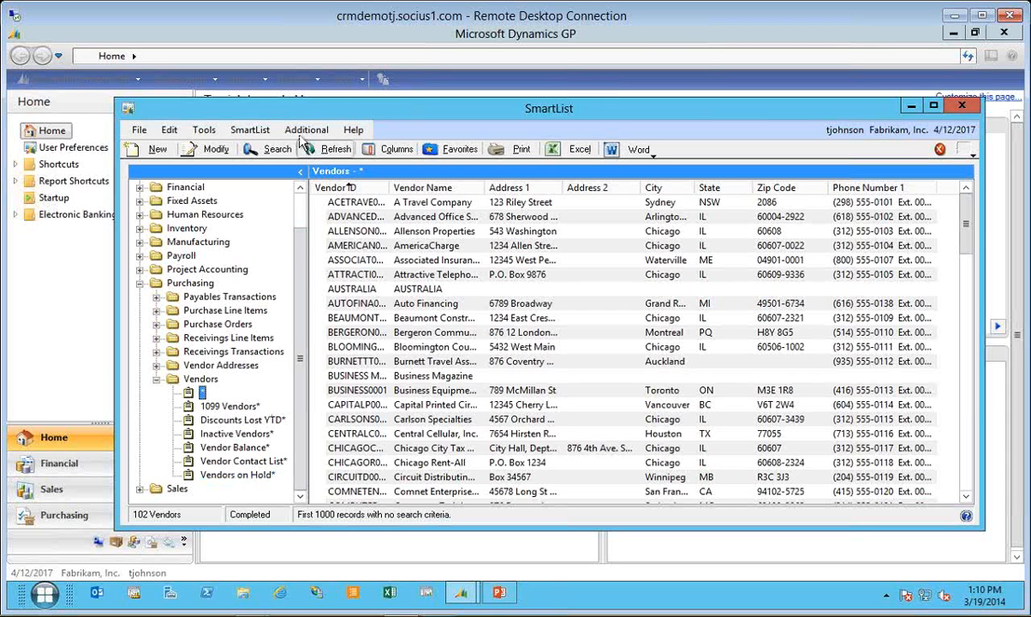
left_click(249, 129)
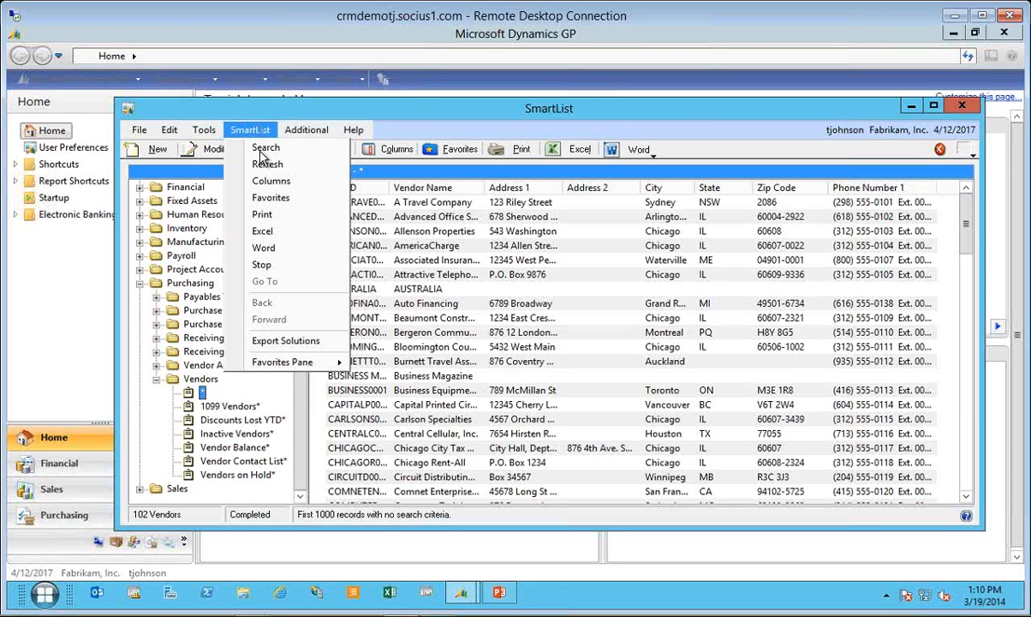
mouse_move(285, 368)
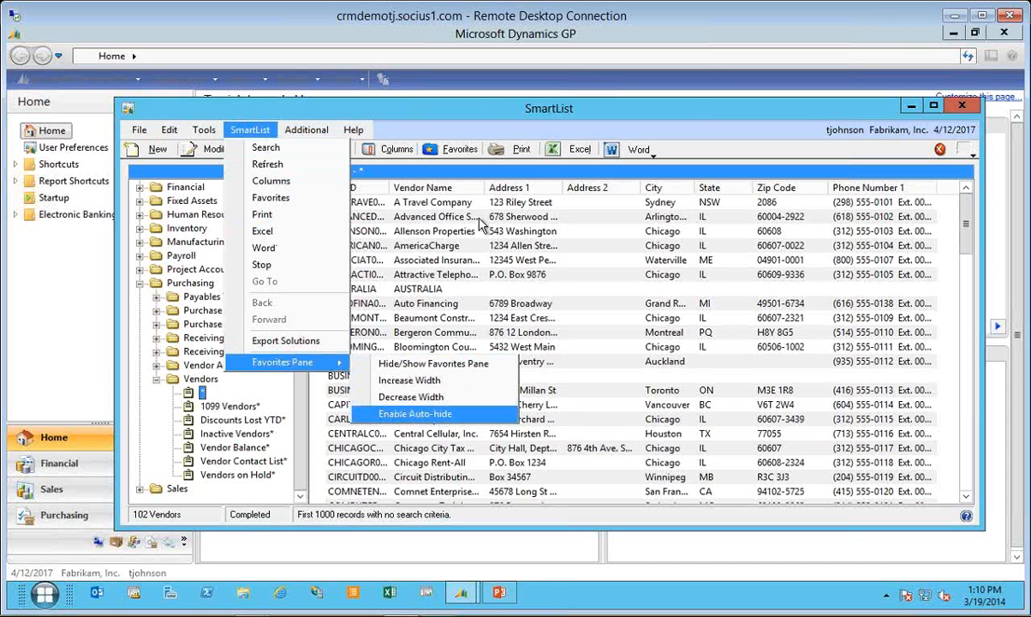
left_click(480, 114)
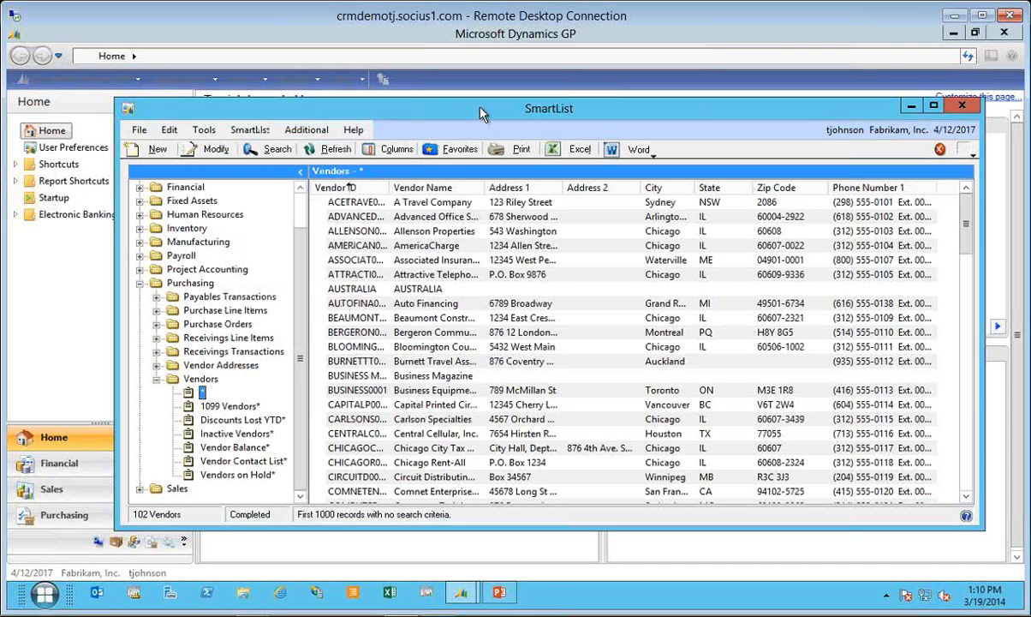
Step: Collapse and re-expand the SmartList favorites pane, and enable Auto-hide for it
left_click(299, 174)
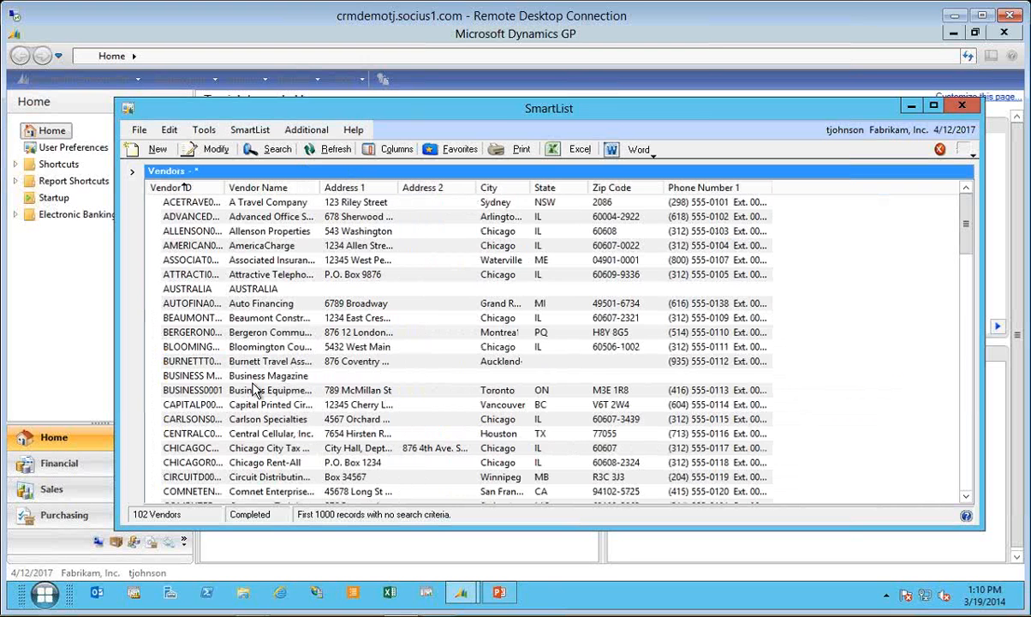
left_click(134, 173)
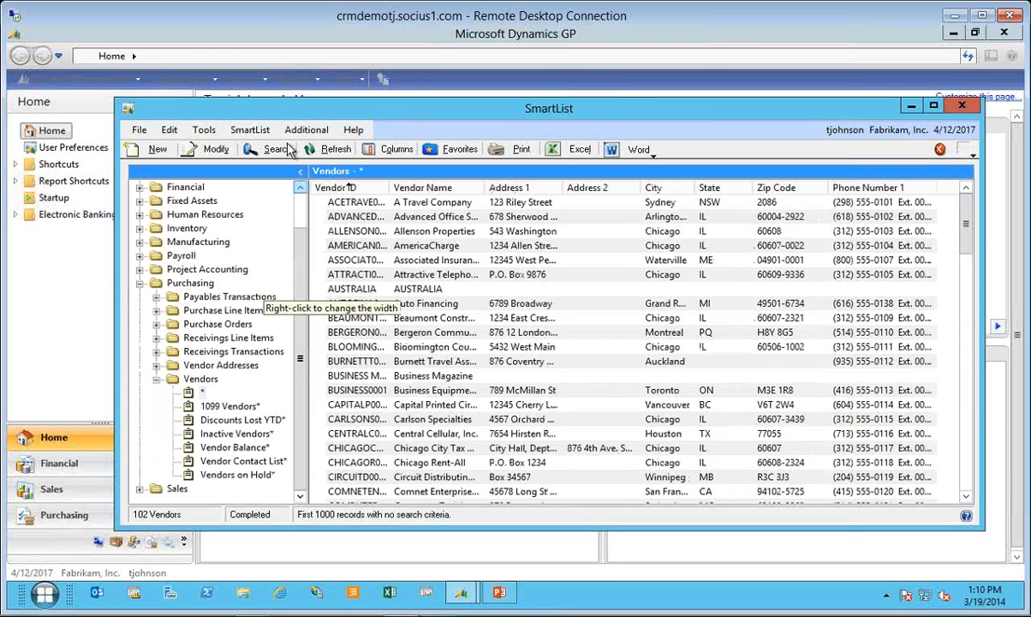
left_click(250, 129)
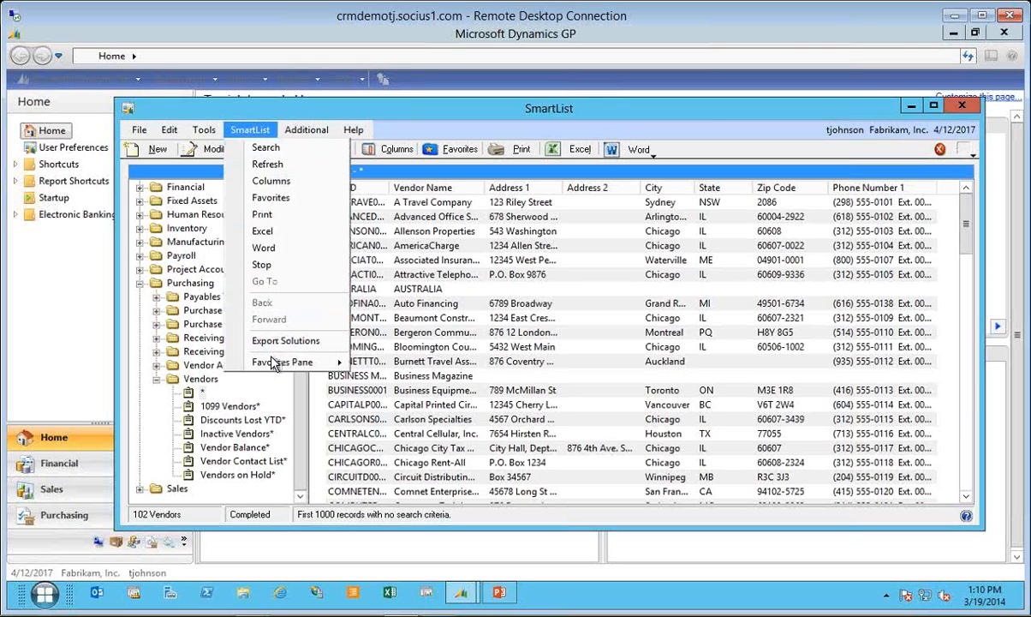
mouse_move(270, 362)
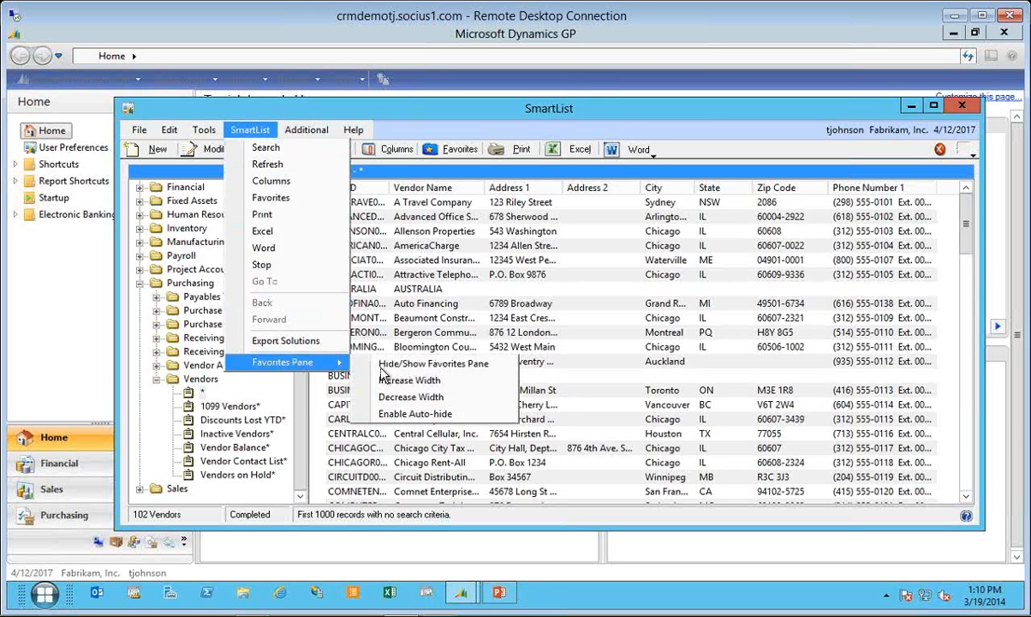
left_click(398, 413)
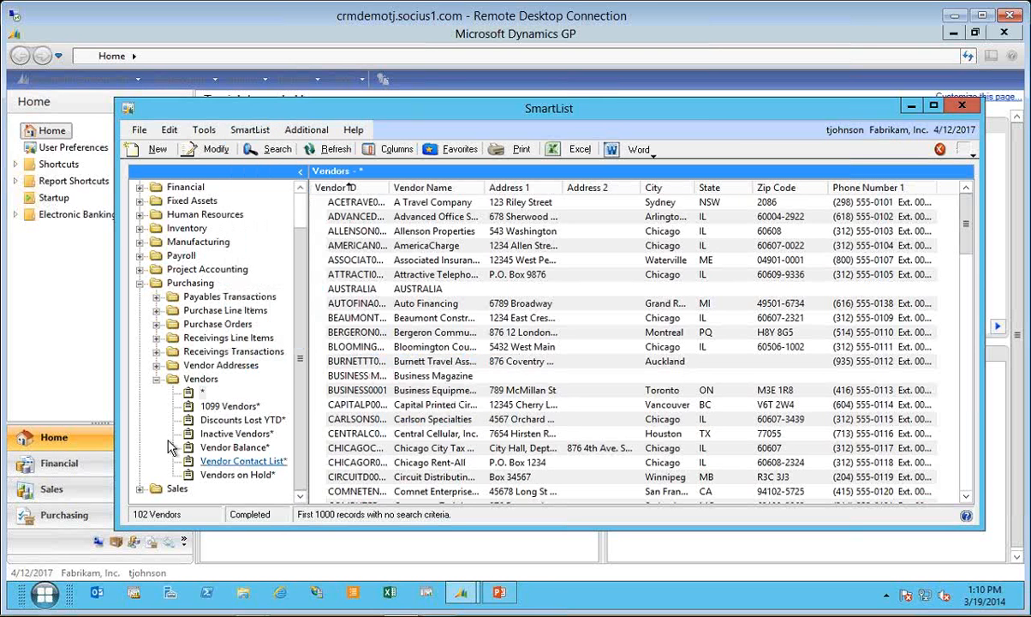
Step: Test the pane's auto-hide by opening the default Vendors list, Purchase Line Items and the Inactive Vendors* favorite
left_click(189, 395)
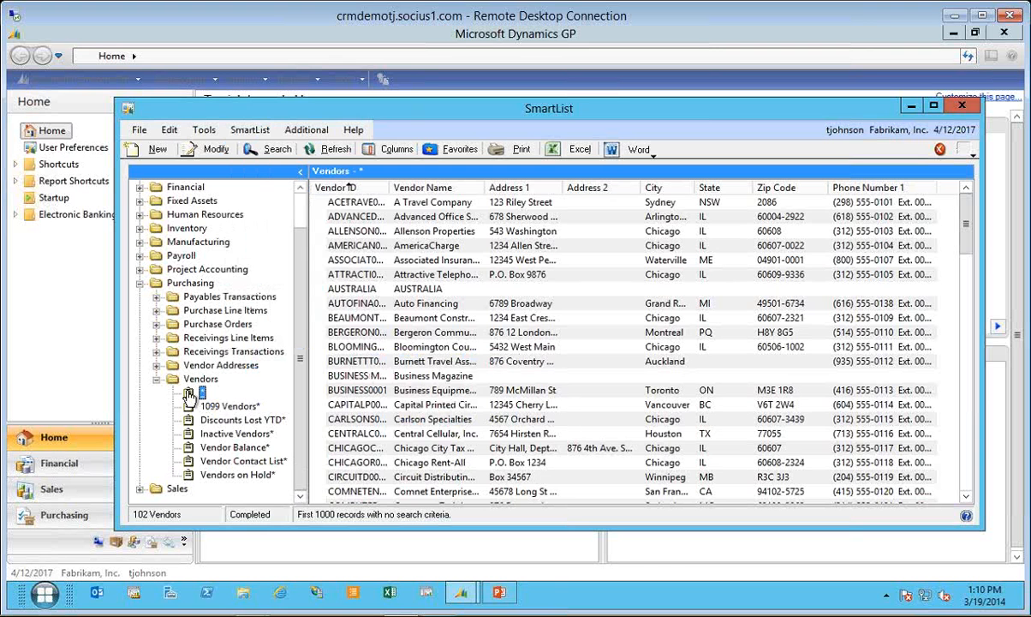
left_click(210, 311)
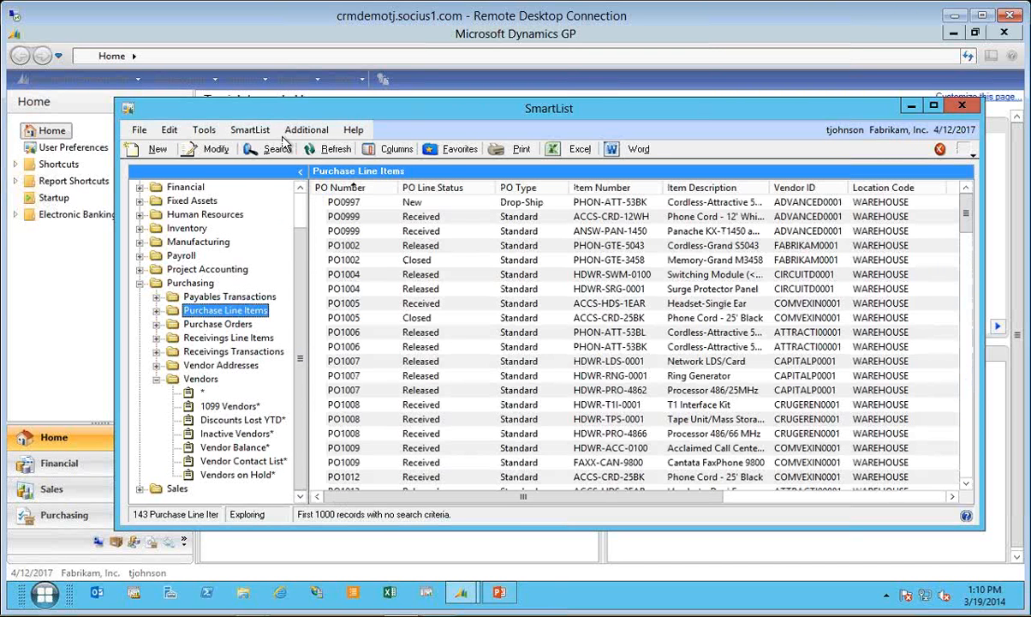
left_click(250, 129)
mouse_move(300, 361)
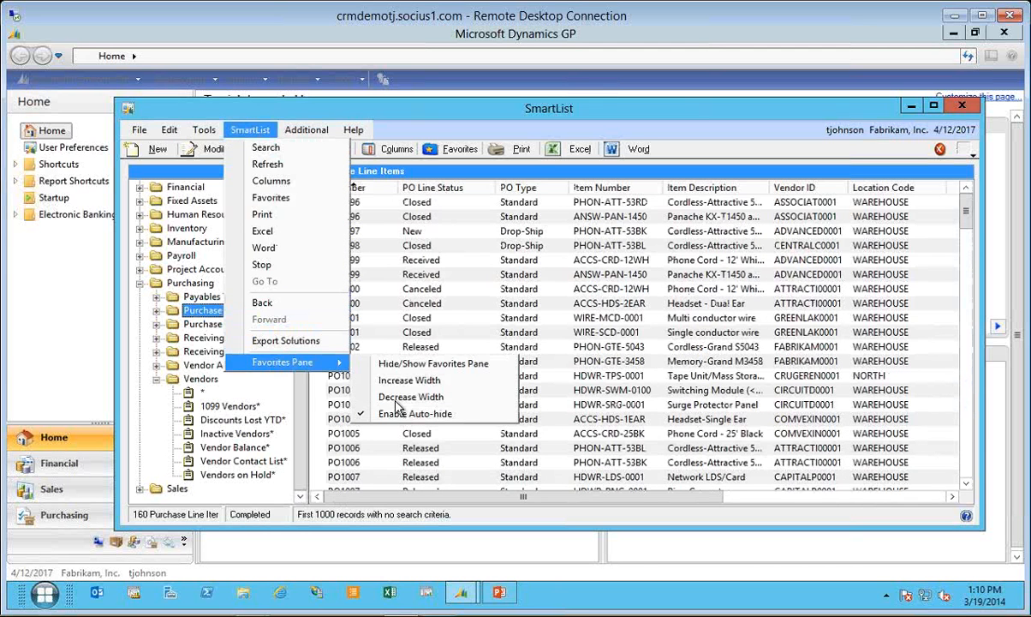
left_click(237, 433)
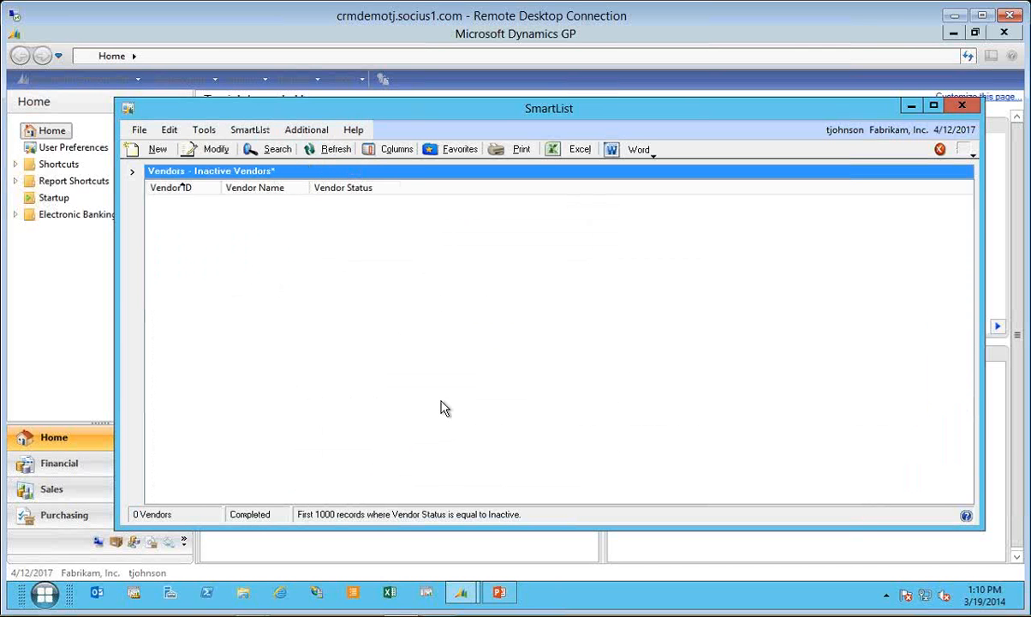
Step: Reveal the hidden favorites pane to open the Vendor Balance* list, and bring the pane back into view
left_click(147, 316)
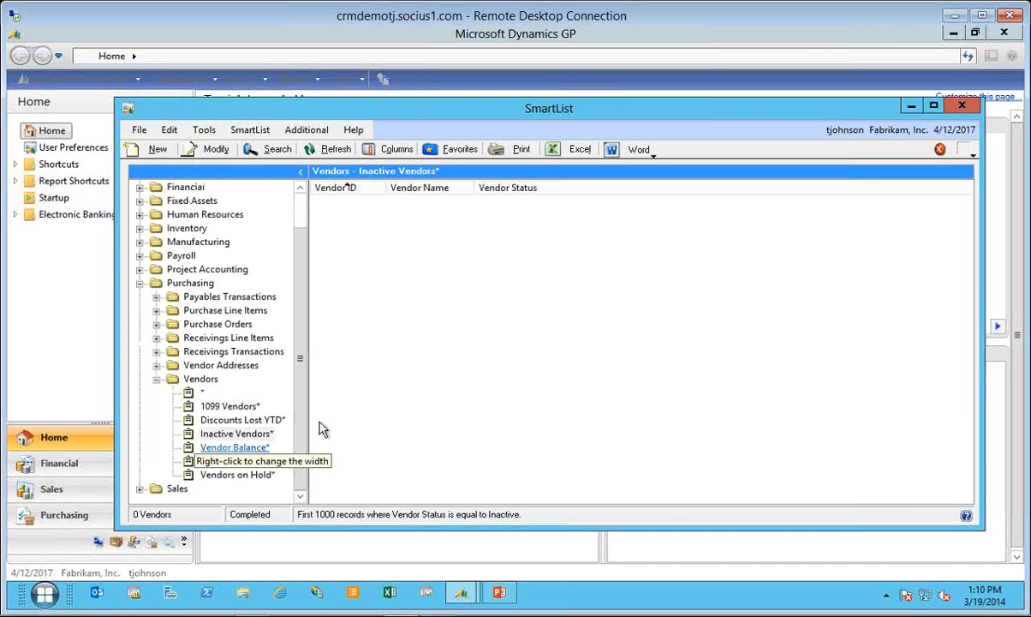
left_click(234, 448)
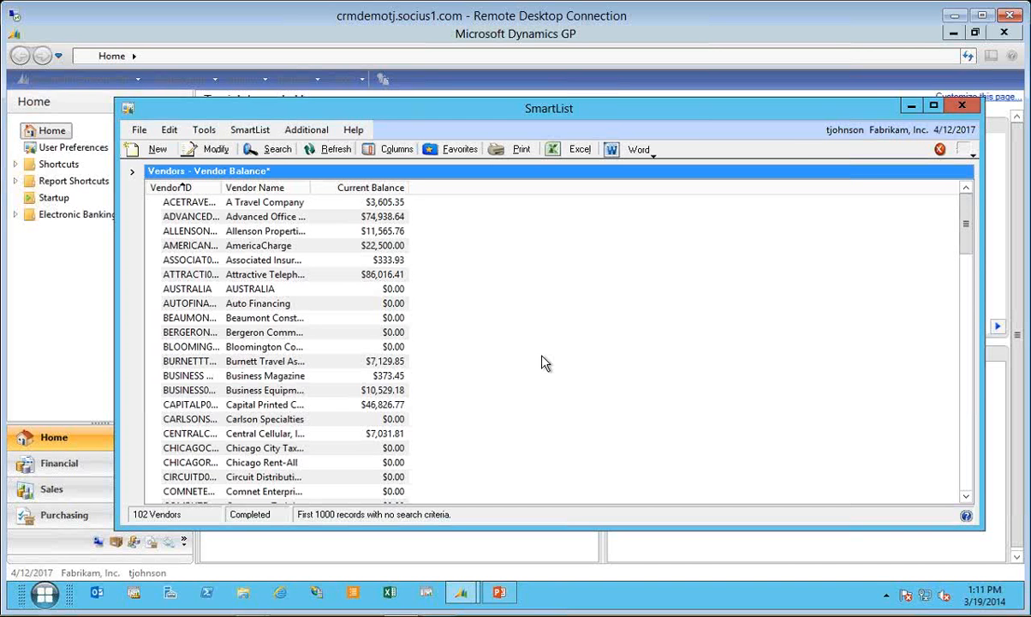
left_click(131, 174)
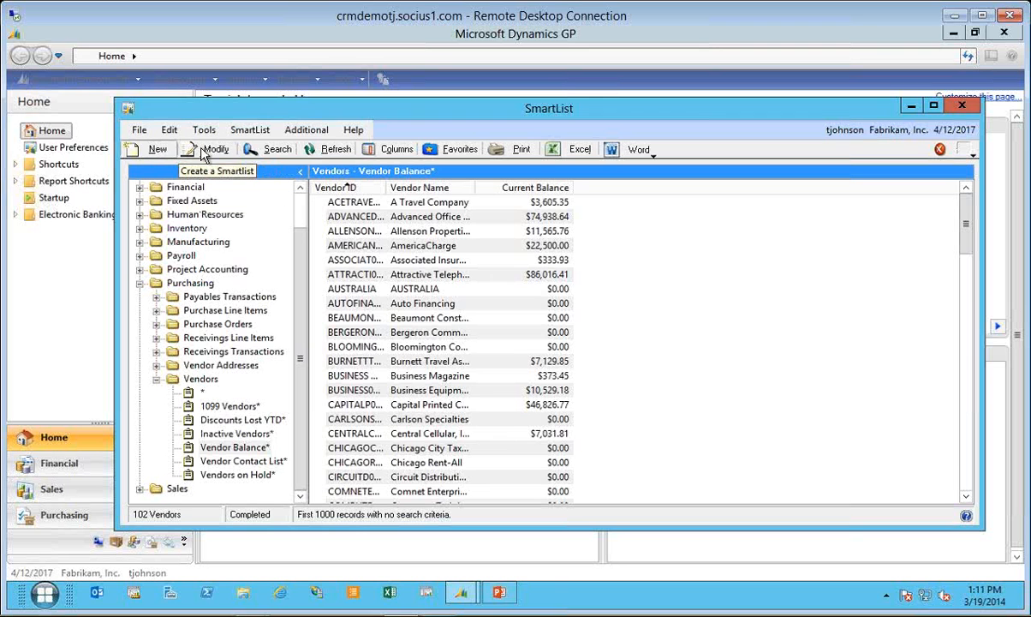
Step: Open SmartList Builder for a new SmartList to view its window, and close both it and SmartList
left_click(152, 150)
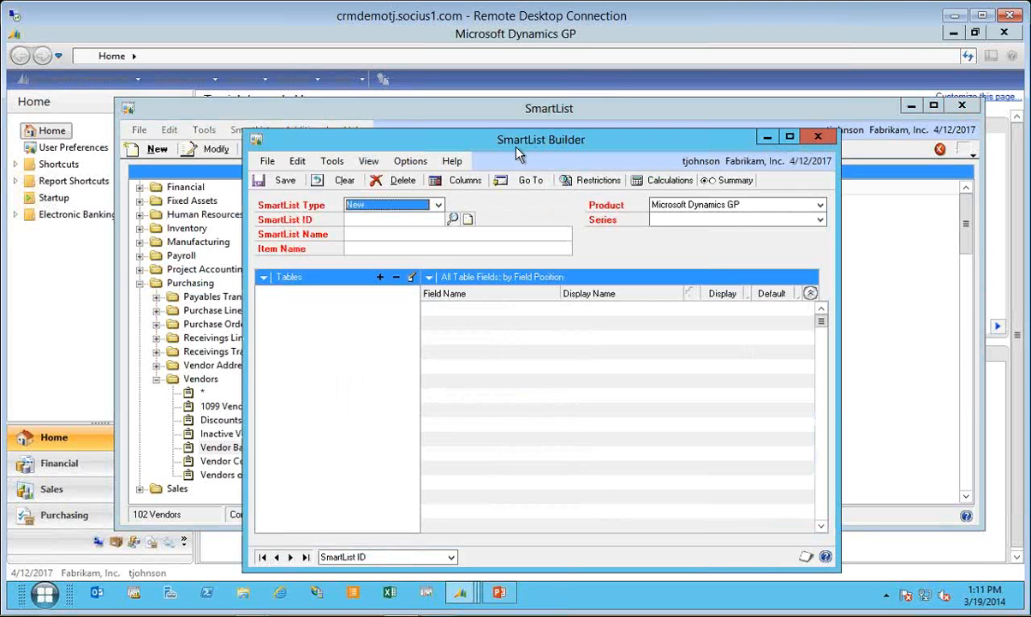
left_click(816, 141)
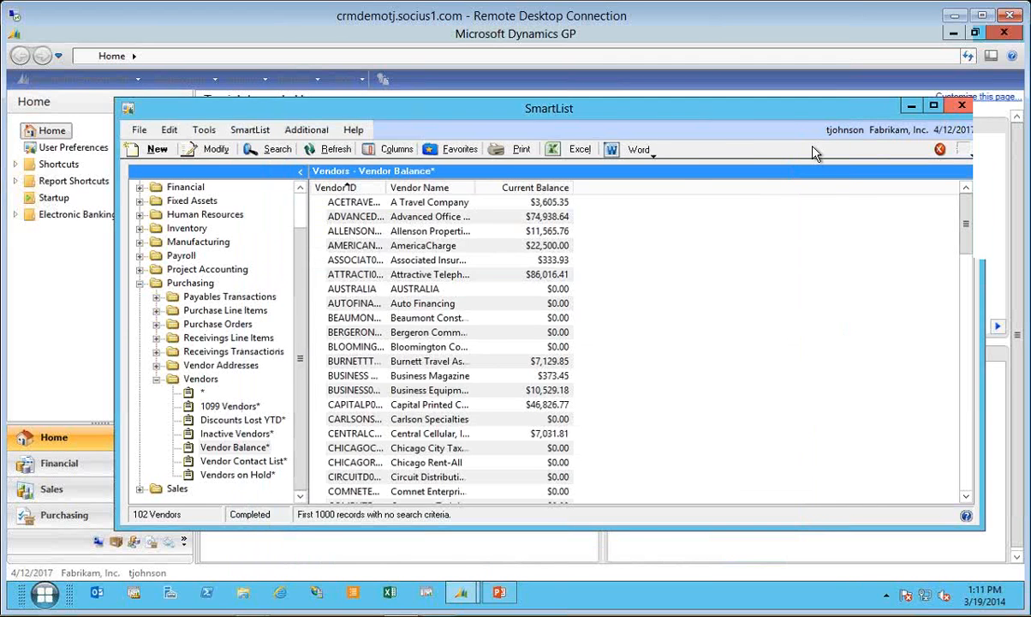
left_click(962, 107)
Step: Open Customization Status, enlarge its window vertically and look through the product list for the SmartList Builder entry
left_click(78, 75)
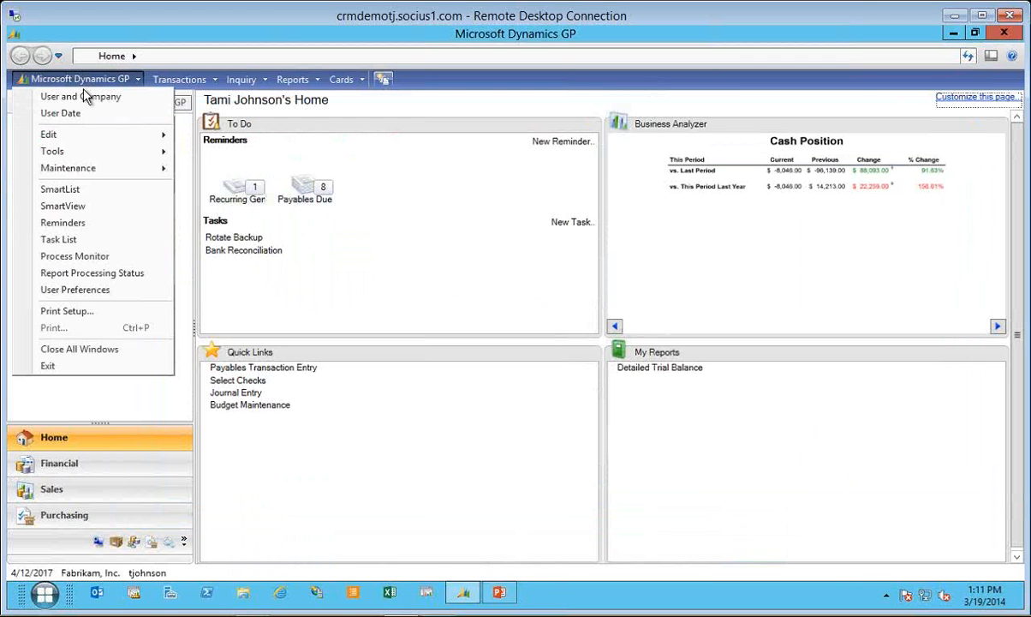
mouse_move(83, 152)
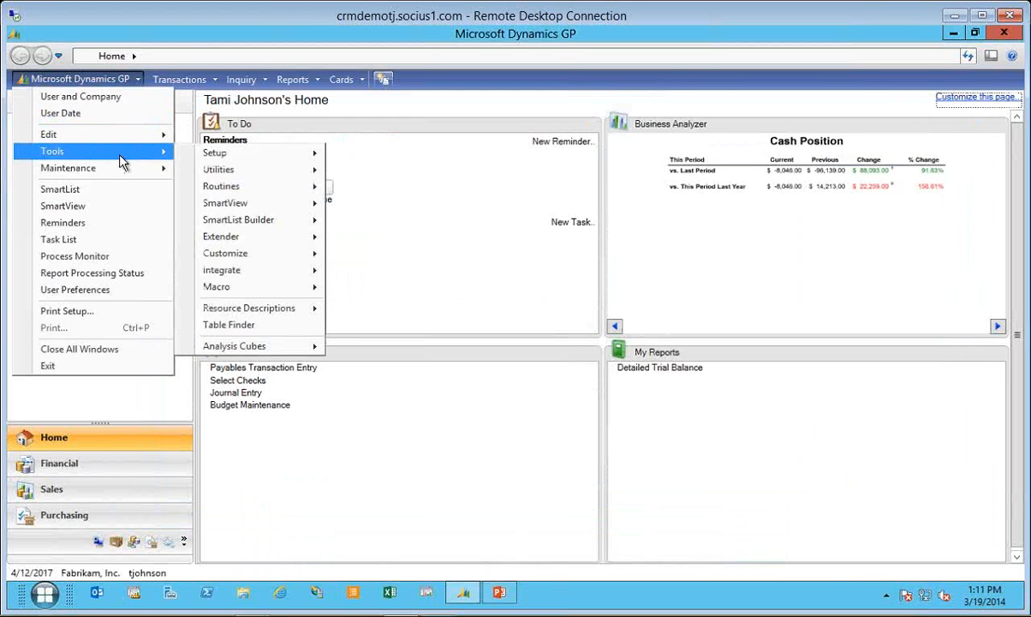
mouse_move(238, 257)
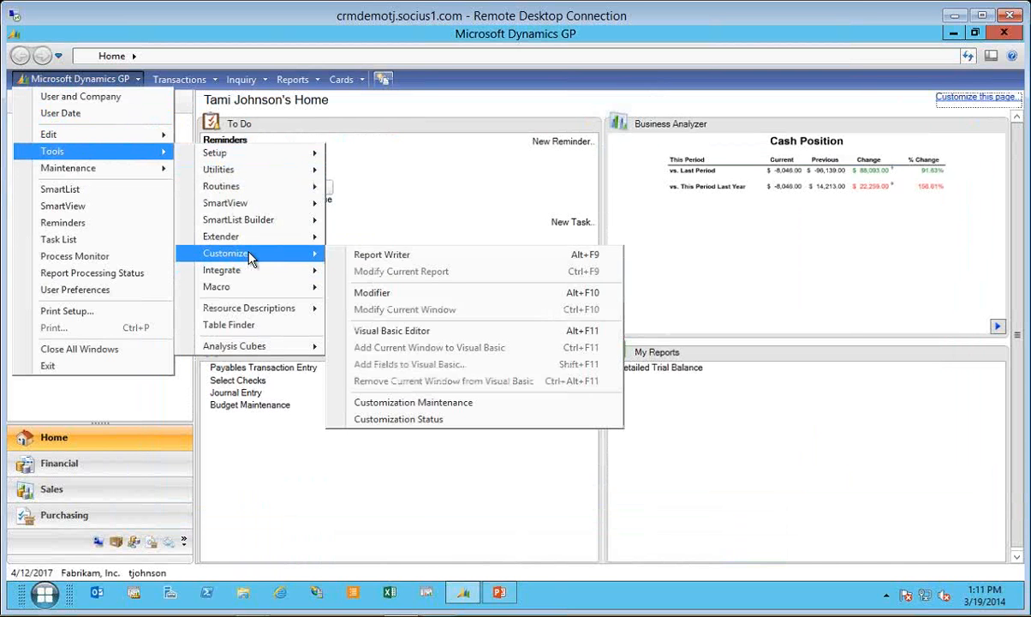
left_click(434, 420)
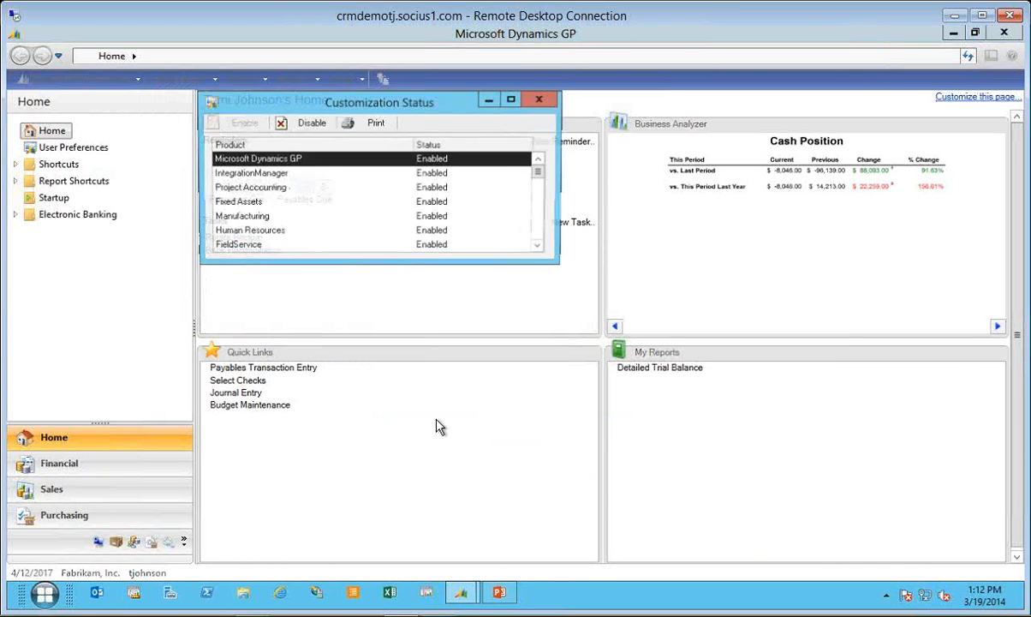
left_click_drag(435, 262, 449, 573)
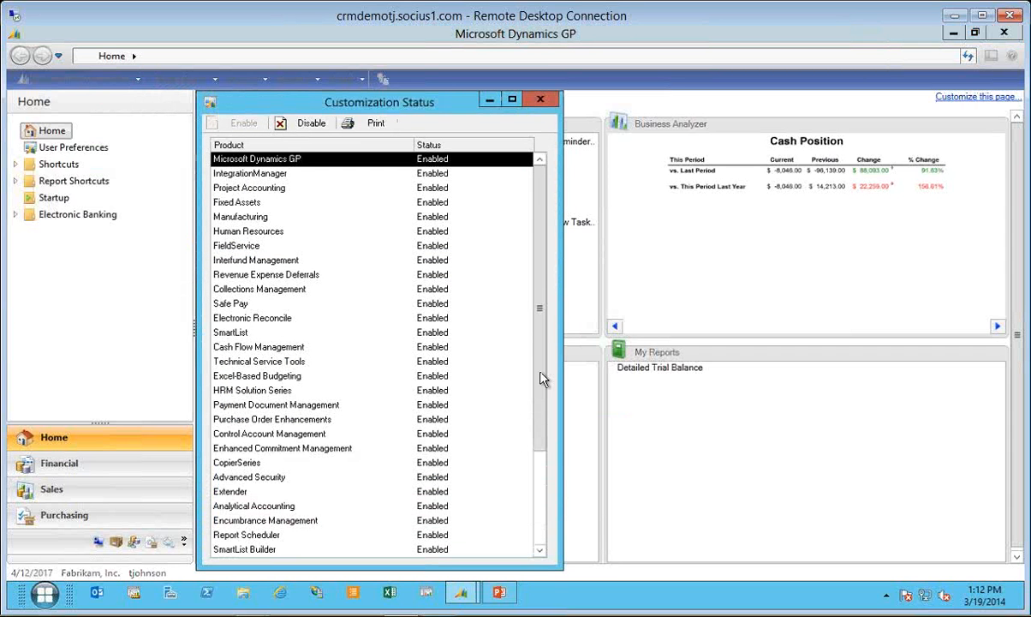
scroll(508, 460, "down", 2)
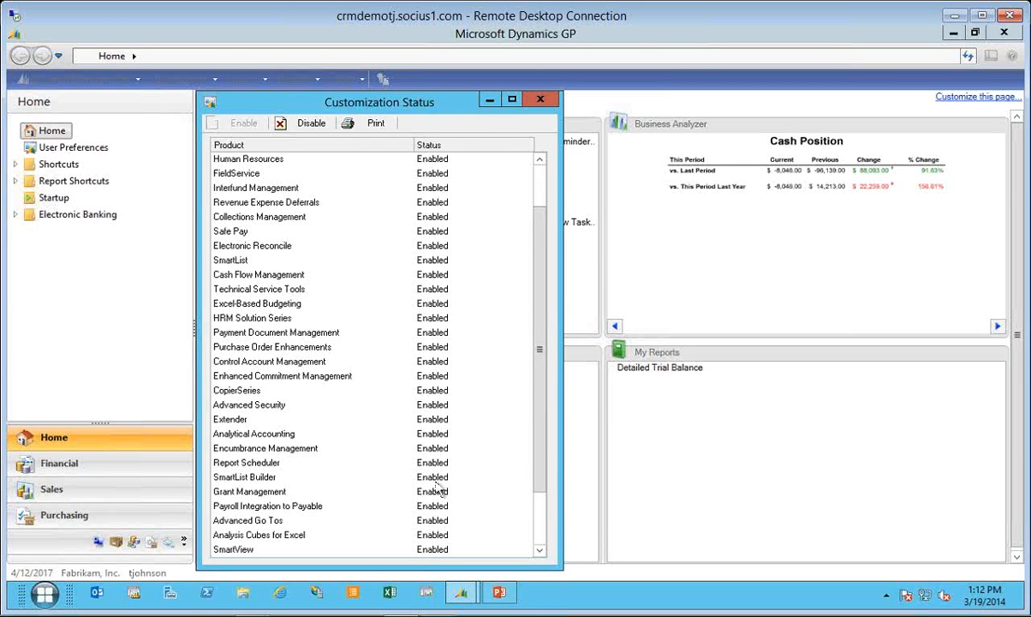
Step: Disable the SmartList Builder product in Customization Status and close the window
left_click(257, 480)
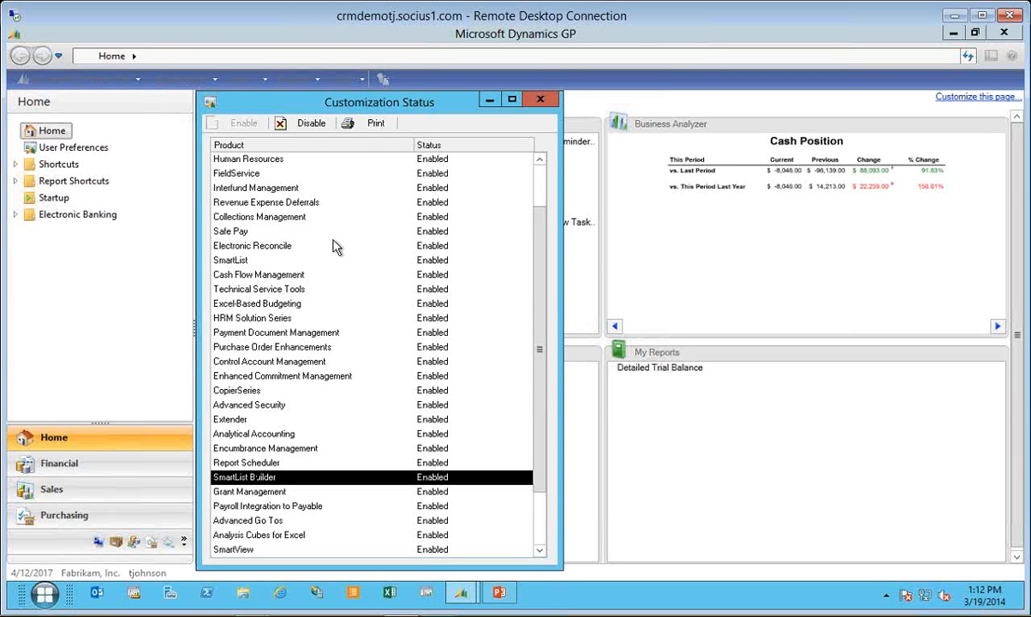
left_click(302, 125)
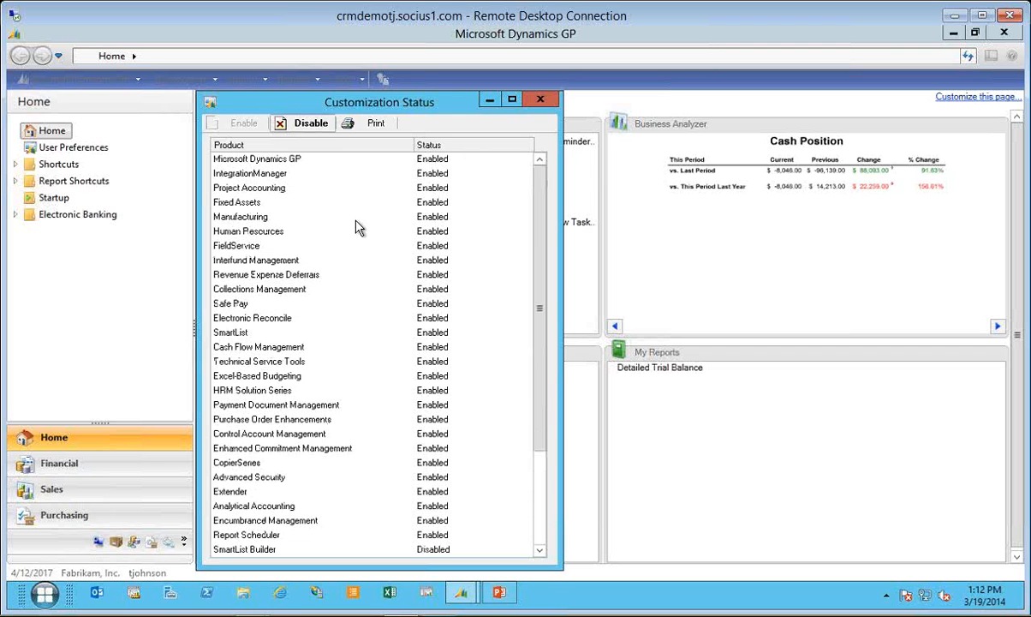
left_click(542, 101)
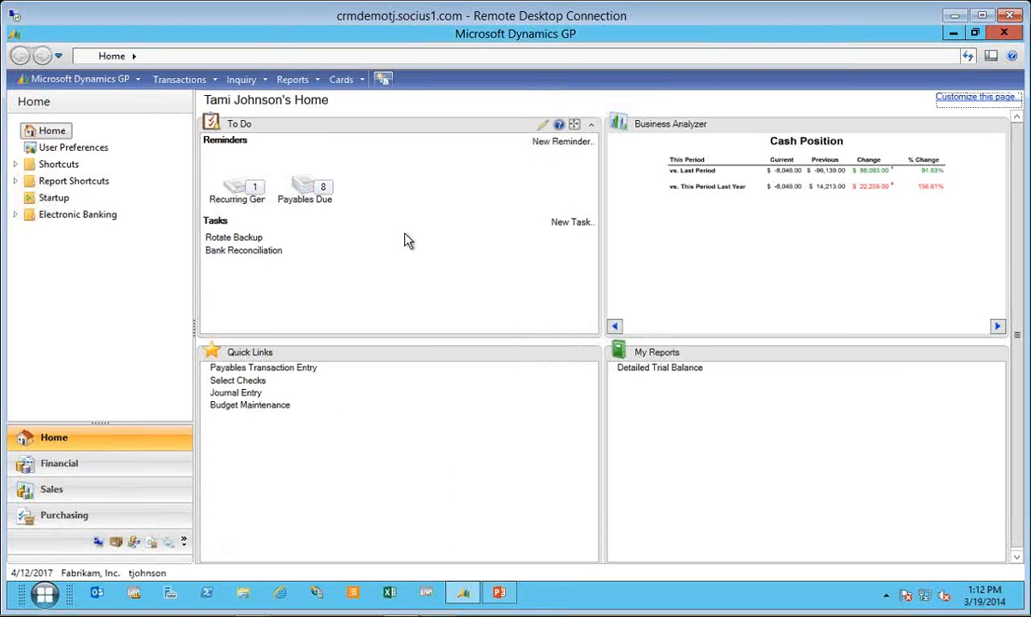
Step: Reopen SmartList and display the default Vendors list from the Purchasing folder
left_click(385, 78)
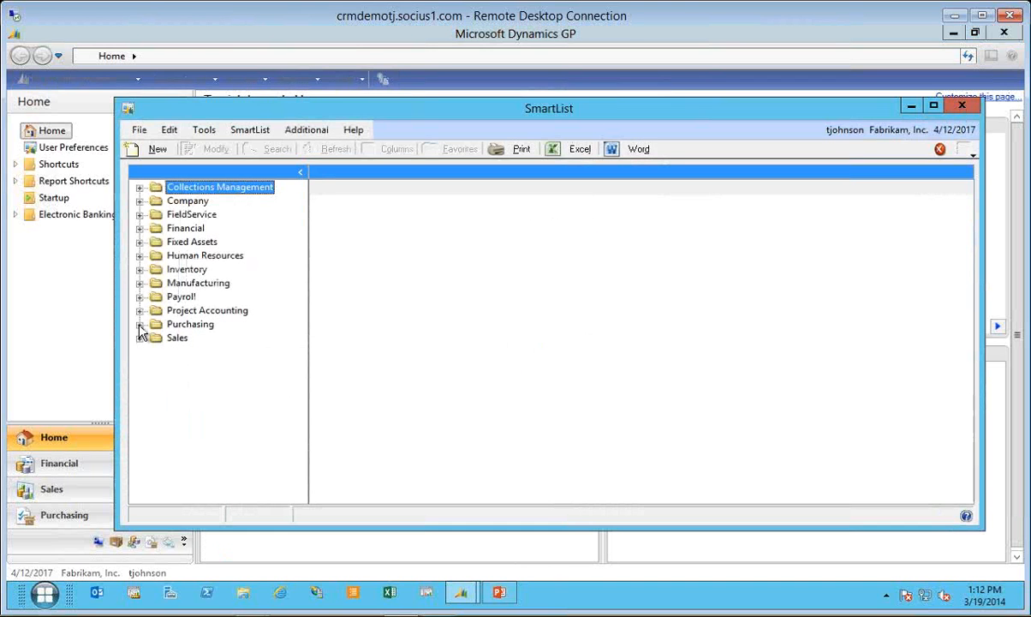
left_click(140, 324)
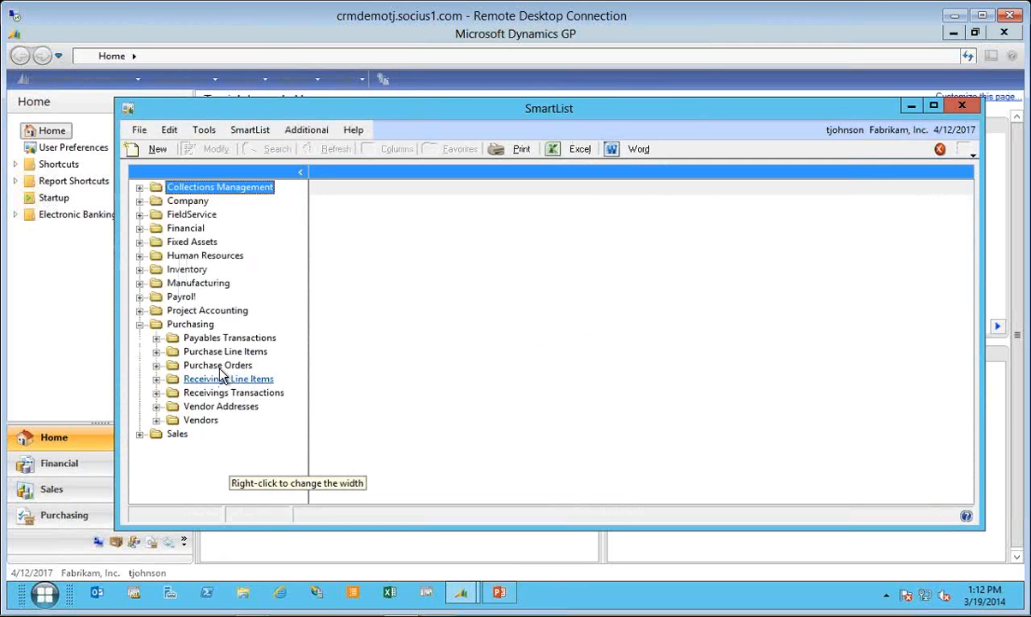
left_click(159, 421)
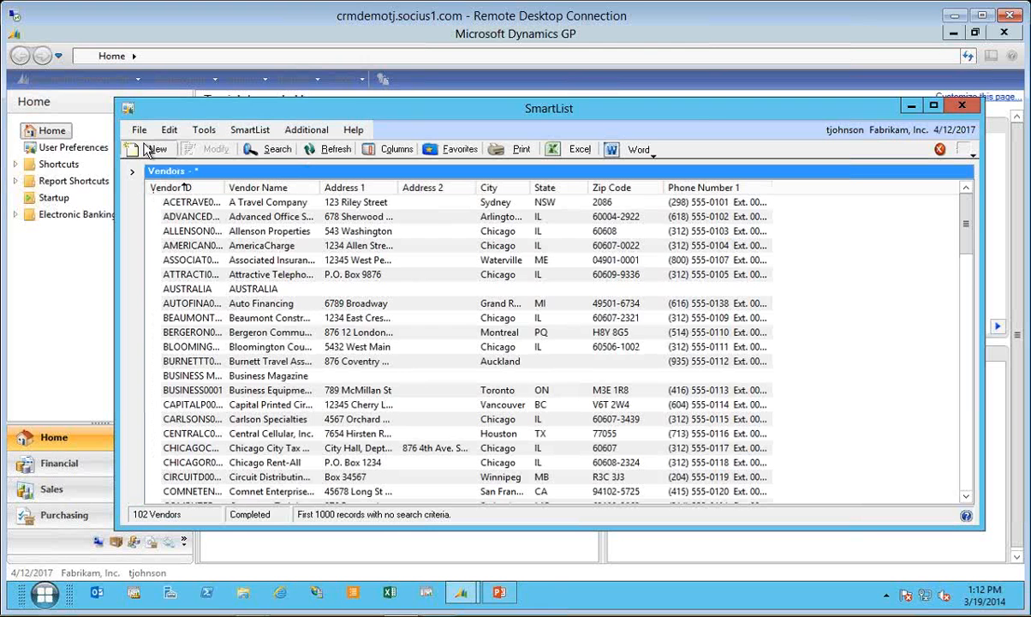
Step: Open SmartList Designer for a new list, look through its preselected vendor fields, and close it
left_click(150, 150)
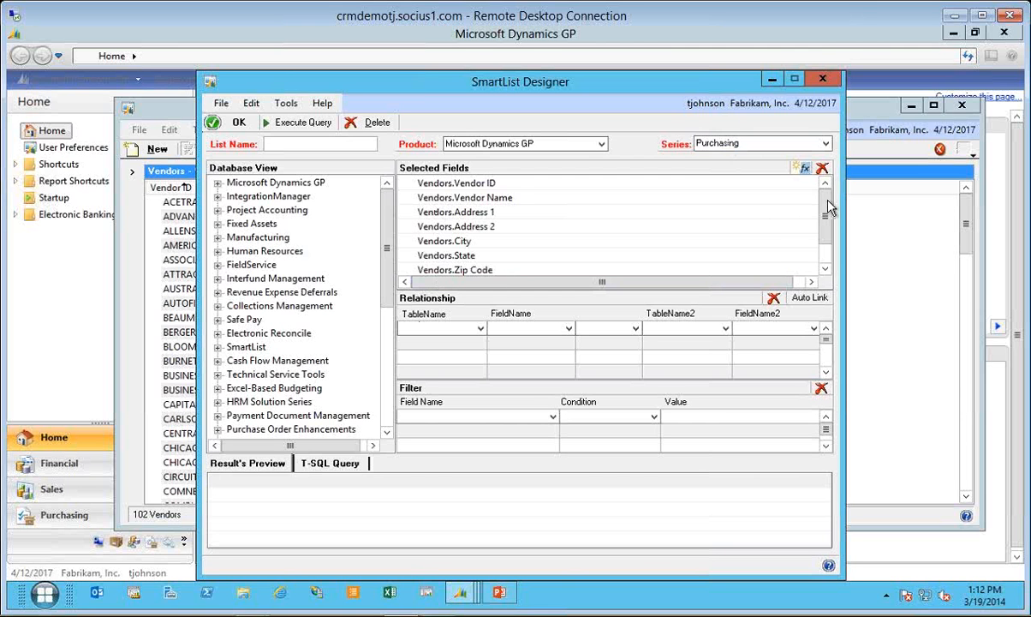
scroll(824, 231, "down", 2)
left_click_drag(829, 253, 827, 184)
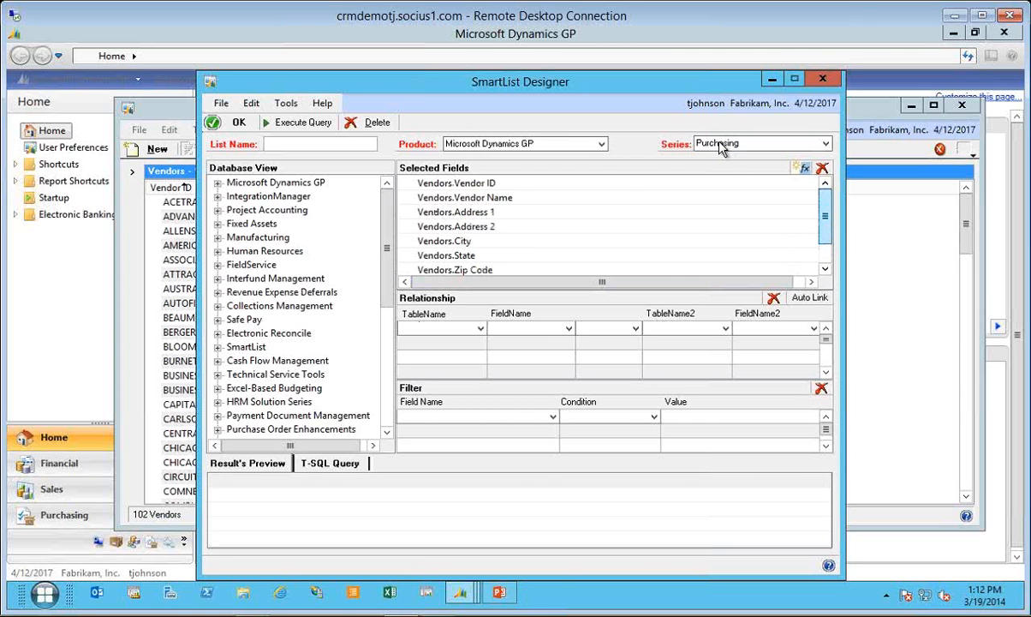
left_click(825, 81)
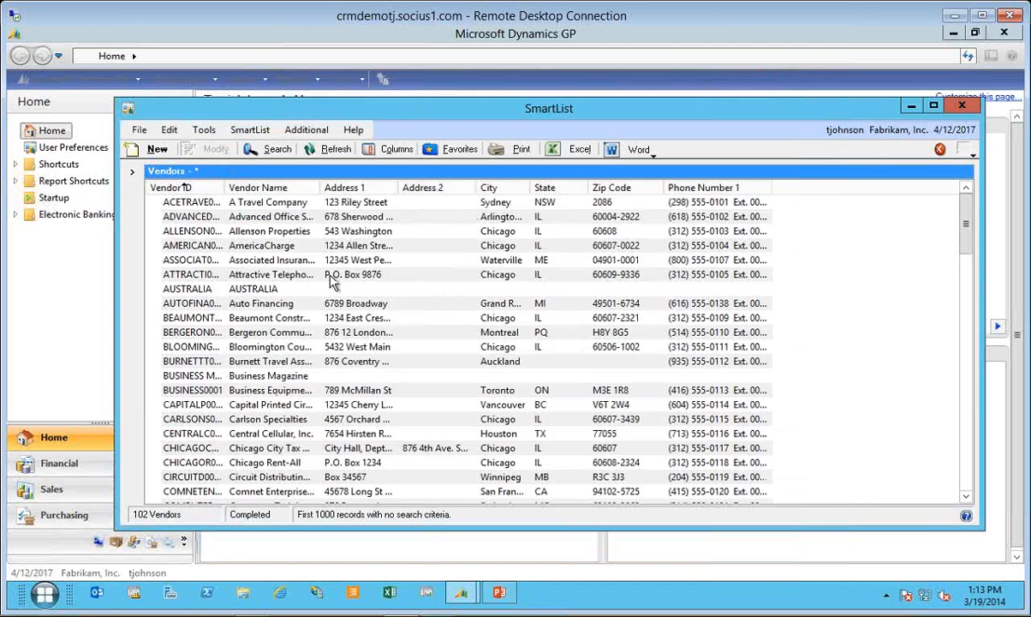
Step: Start a new SmartList from the Vendors folder and remove all prefilled vendor fields from the selected fields
left_click(131, 172)
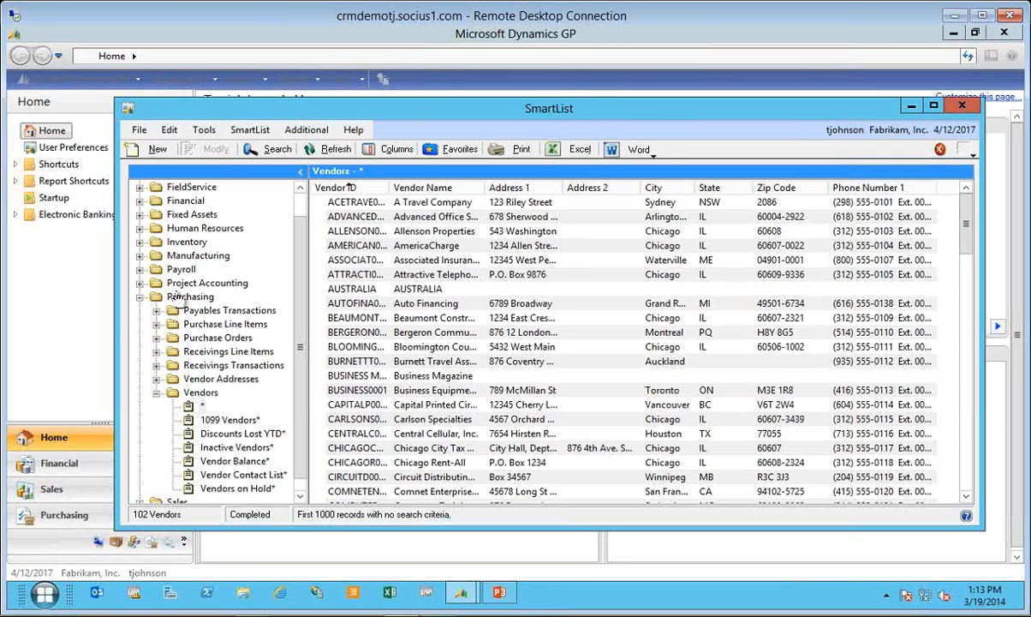
left_click(197, 392)
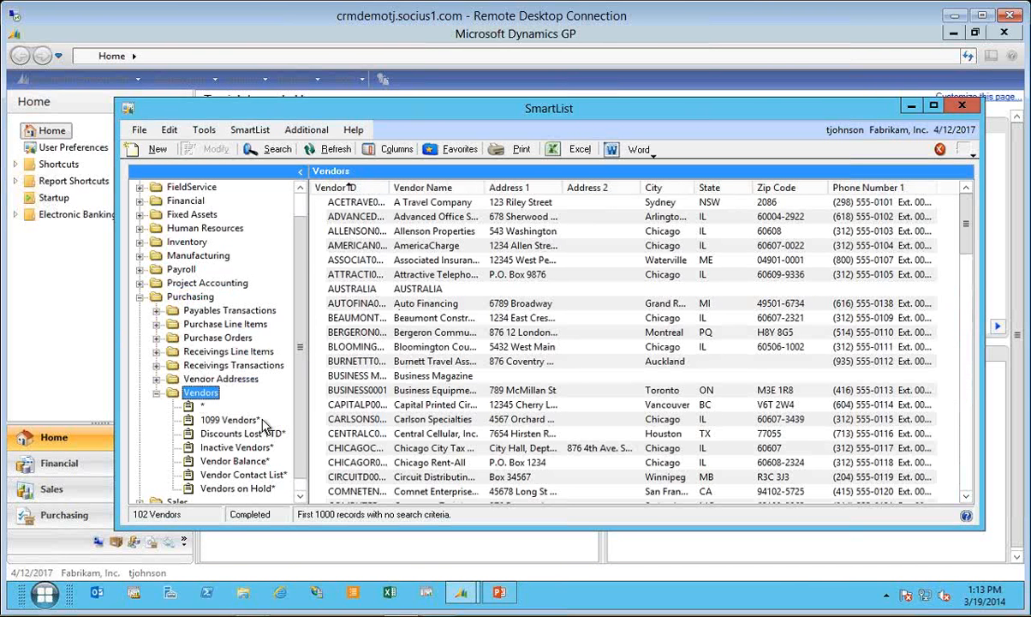
left_click(158, 152)
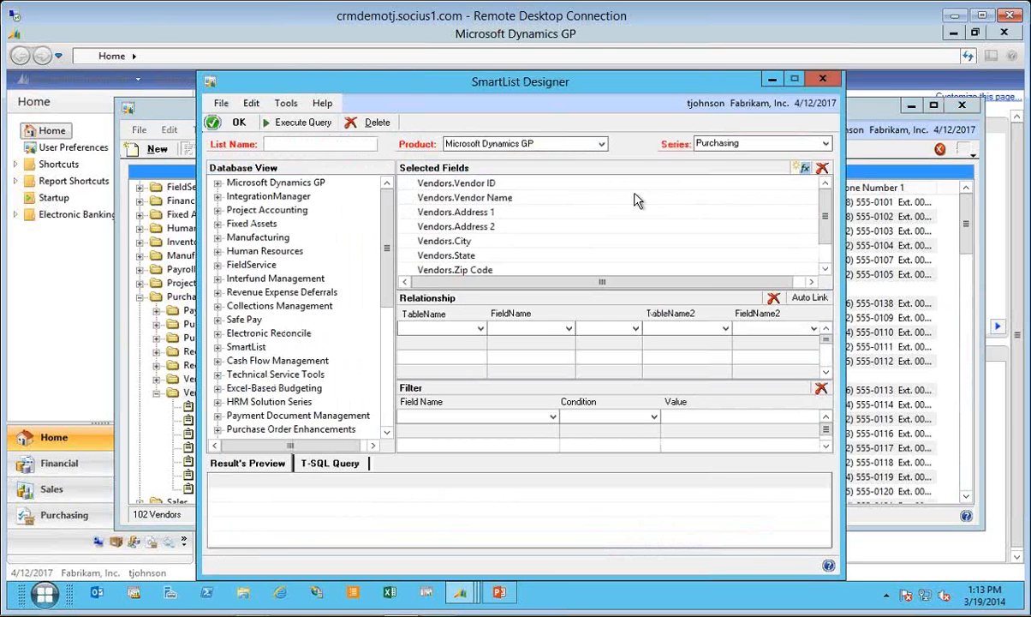
left_click_drag(827, 233, 824, 287)
left_click(501, 256, "shift")
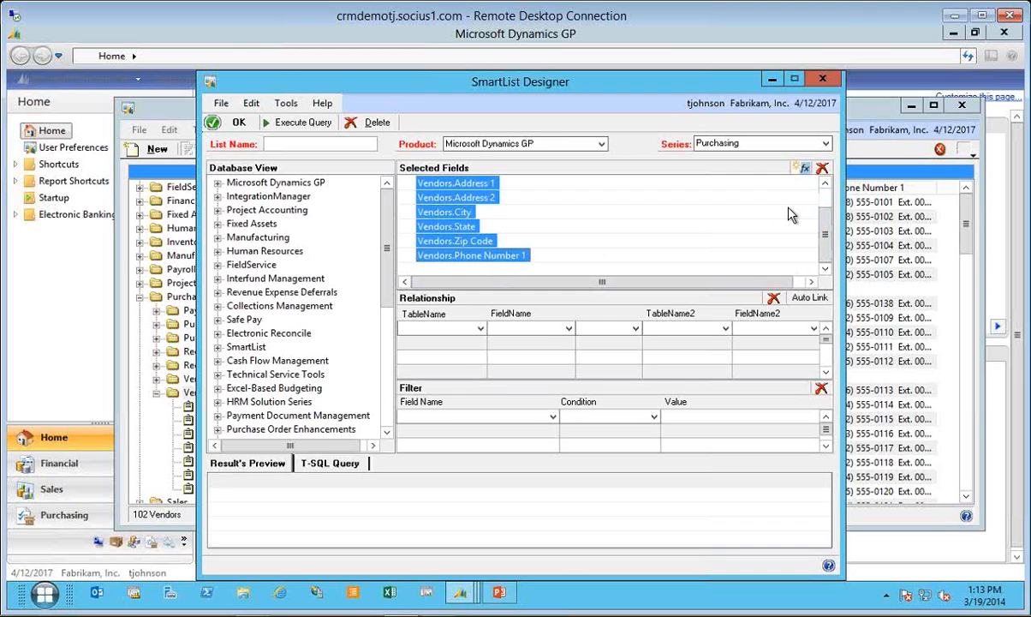
left_click(823, 168)
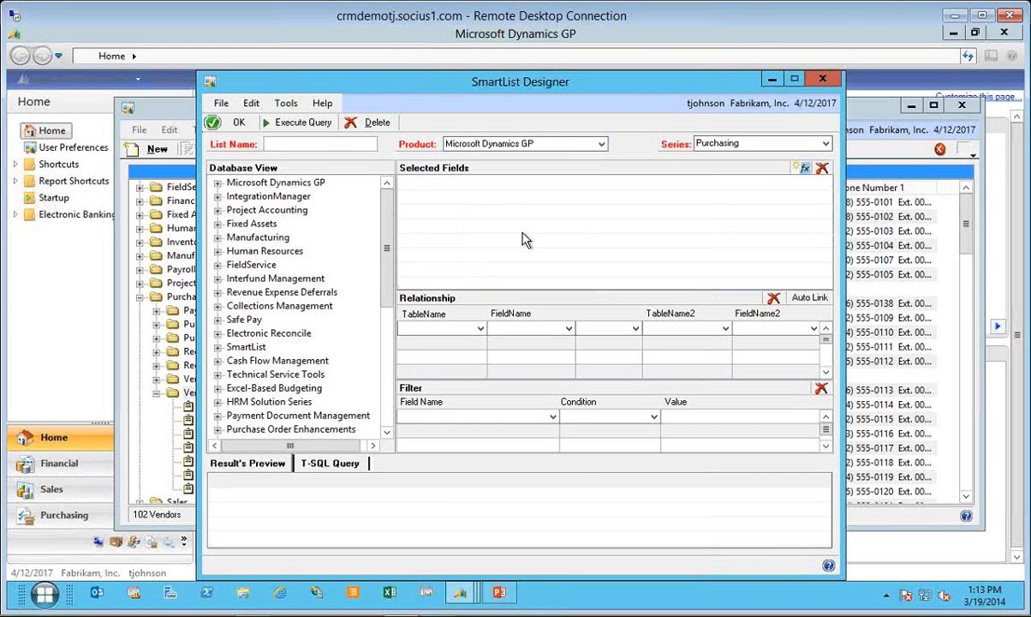
Step: Name the new list Vendor Purch Acct
left_click(353, 144)
type("Vendor pu")
key("BackSpace")
key("BackSpace")
type("Purch/Acct")
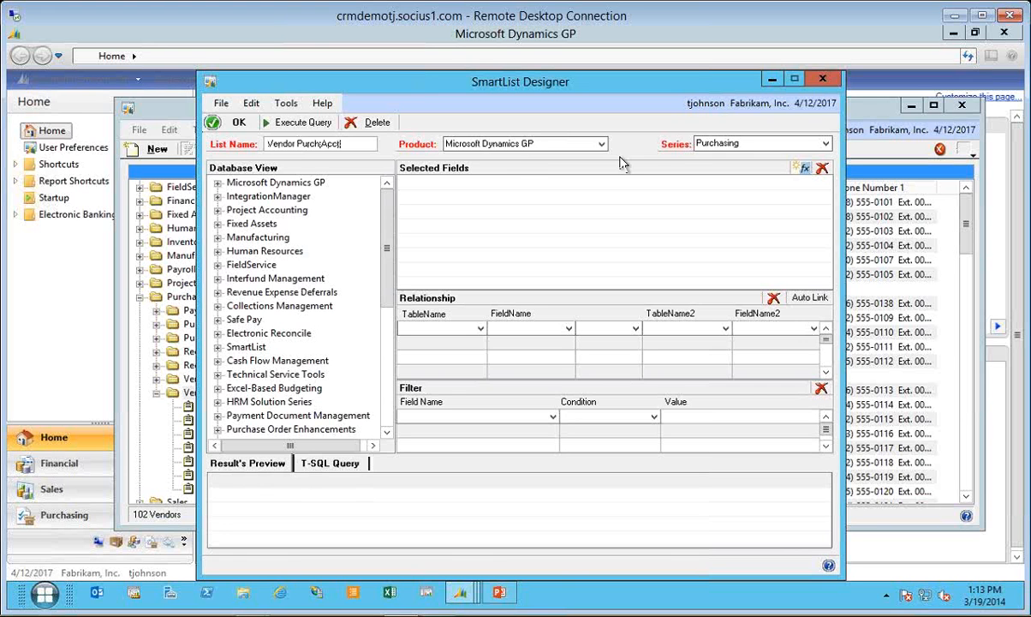
Step: Look through the available product choices for the list and keep Microsoft Dynamics GP
left_click(515, 146)
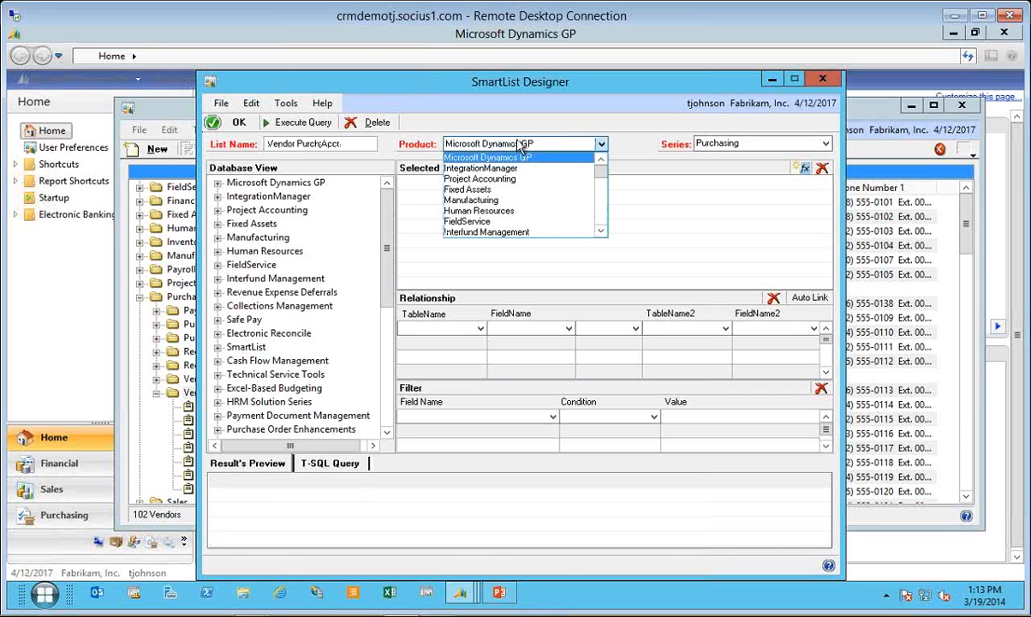
left_click(602, 199)
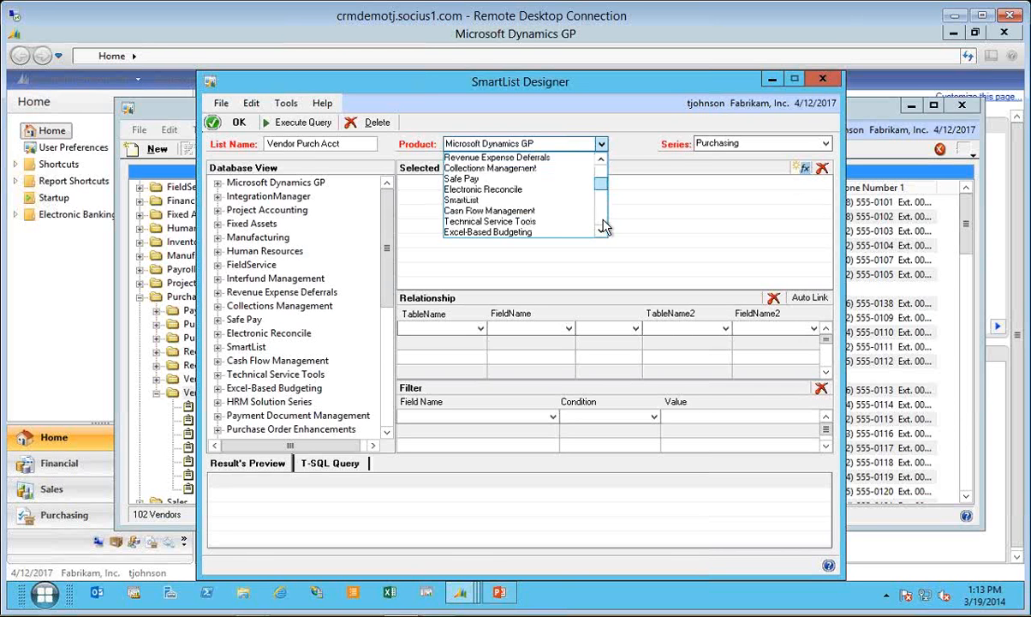
left_click_drag(603, 220, 604, 157)
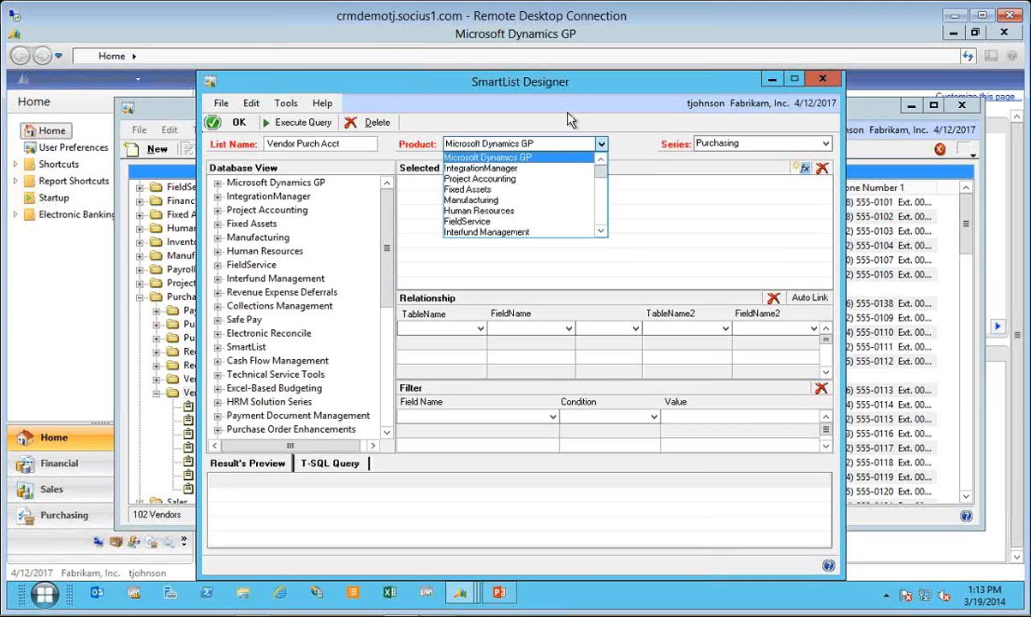
left_click(568, 108)
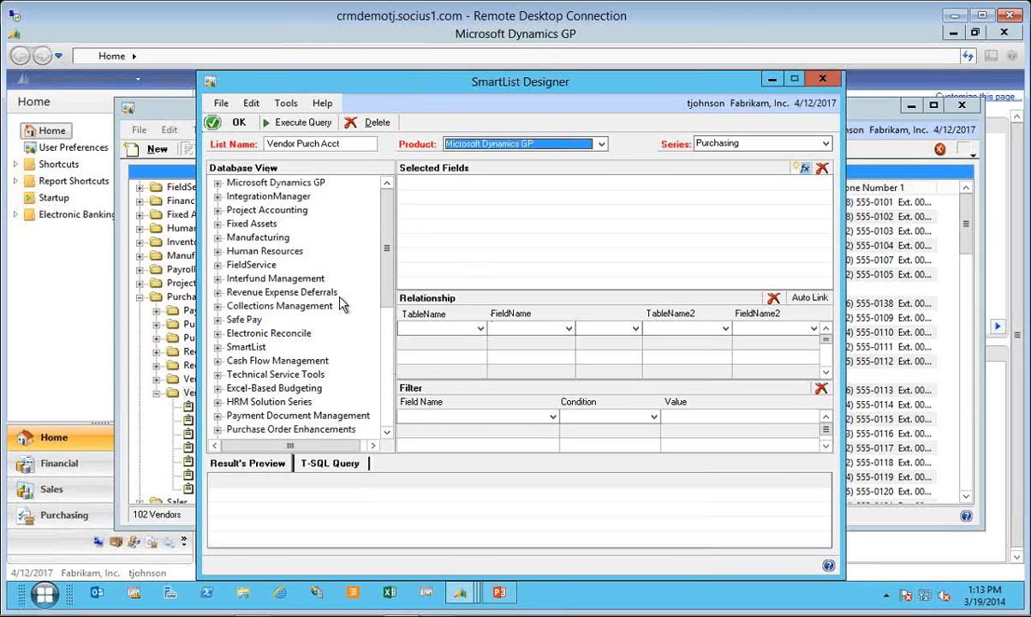
Step: Expand the Microsoft Dynamics GP Purchasing tables in the database view so their names are readable
left_click(218, 183)
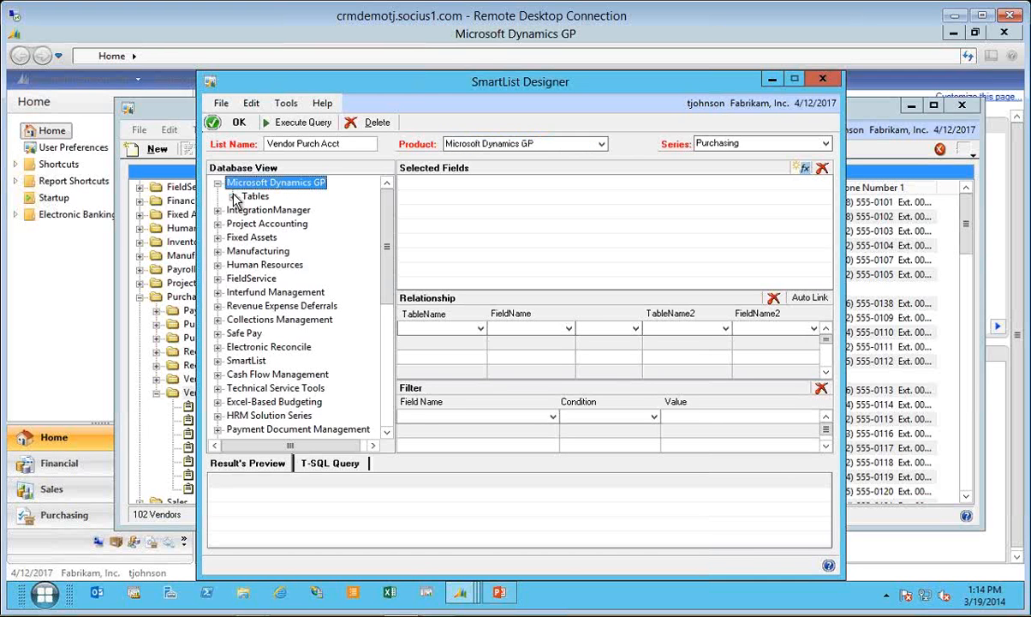
left_click(232, 197)
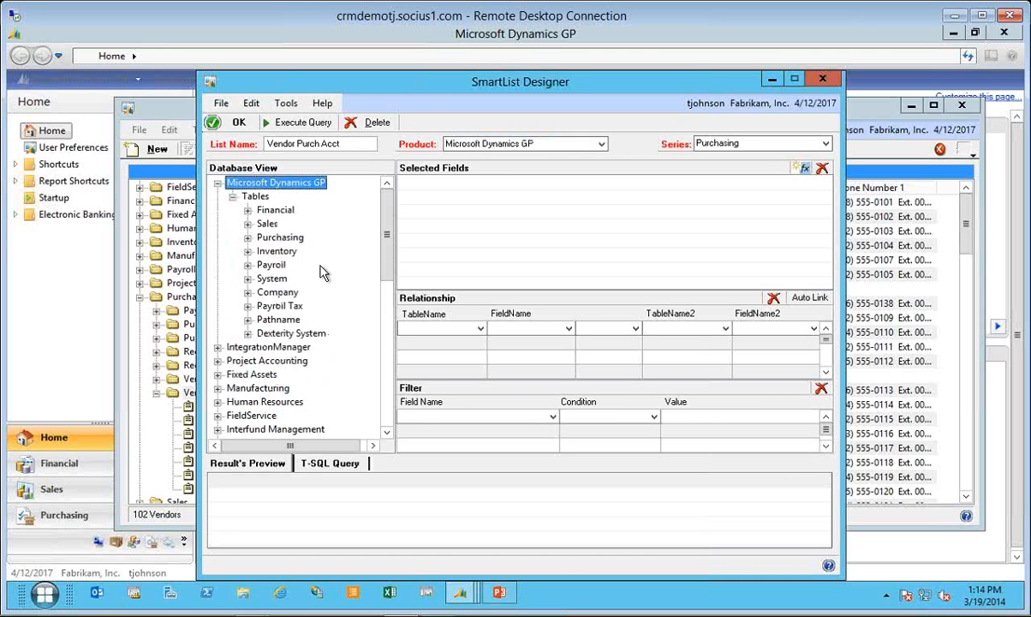
left_click(249, 239)
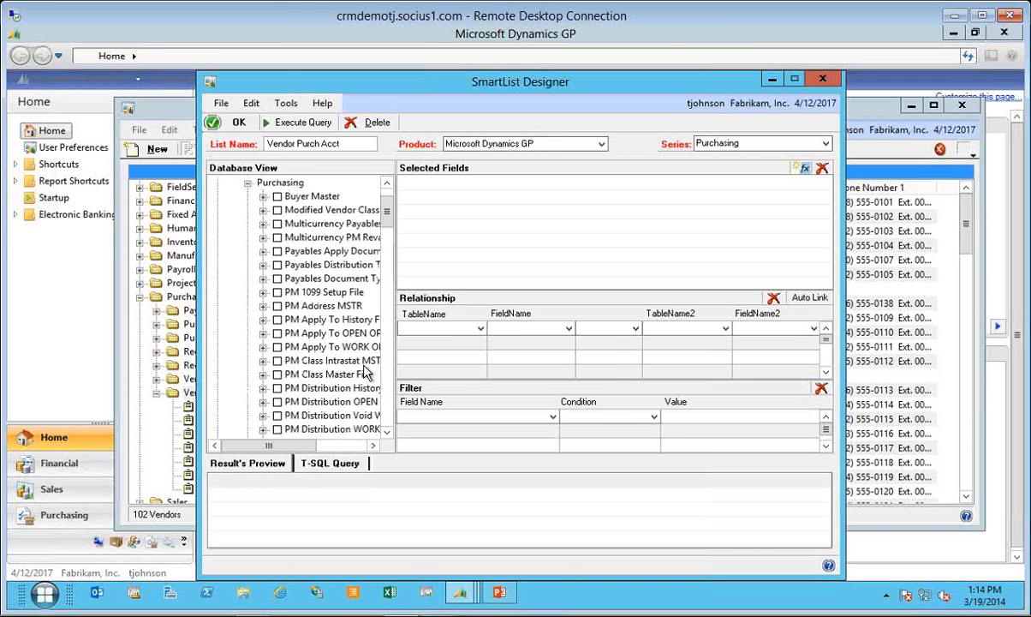
left_click_drag(270, 451, 297, 452)
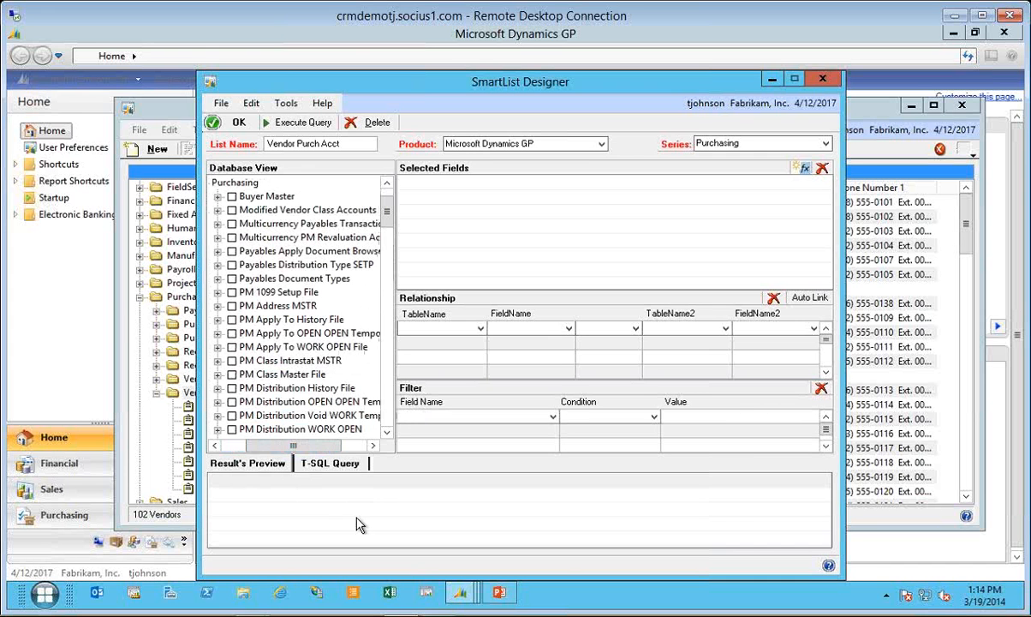
Step: View the Resource Descriptions options offered for looking up tables, fields and windows
left_click(286, 104)
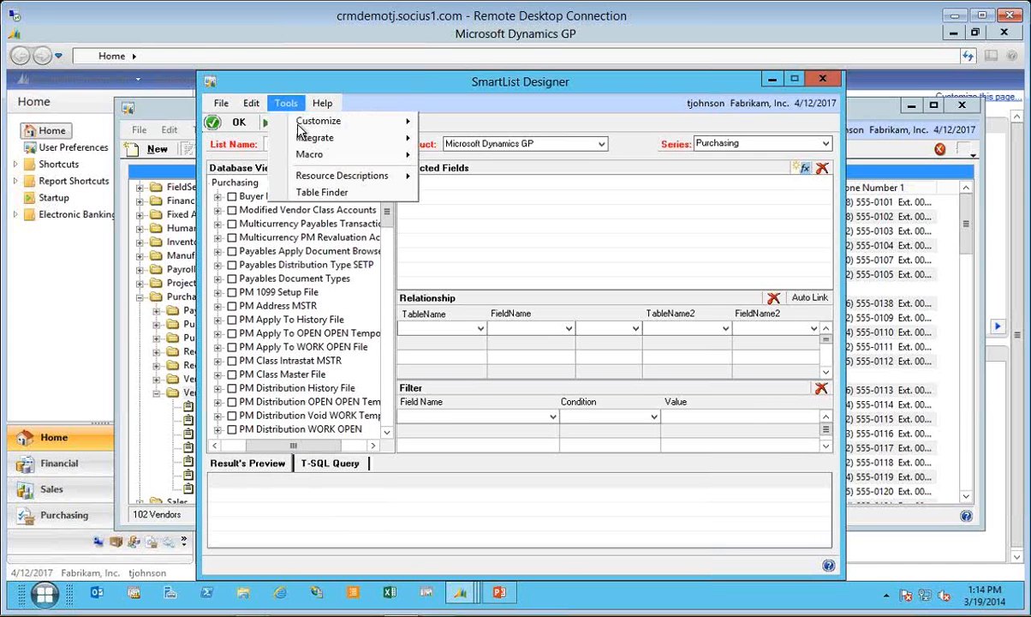
mouse_move(306, 180)
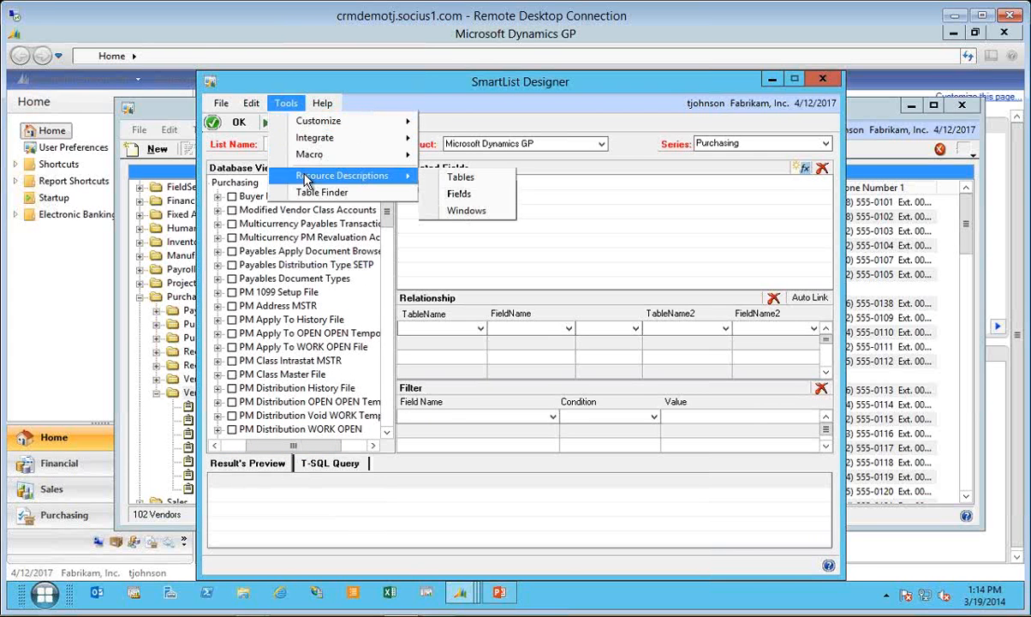
left_click(382, 75)
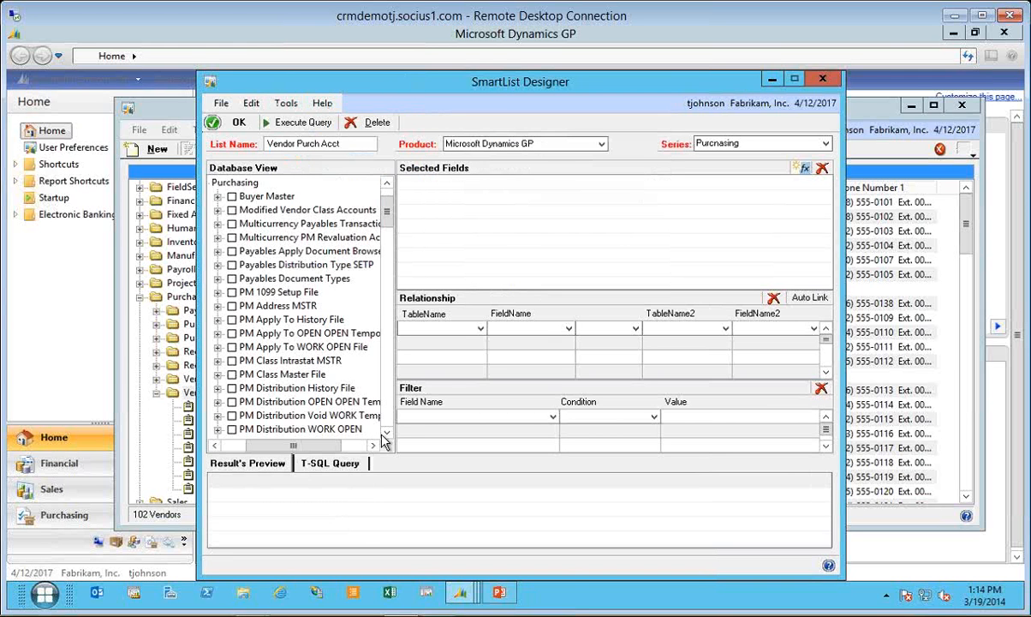
Step: Add Vendor ID and Vendor Name from the PM Vendor Master File table to the selected fields
left_click(387, 432)
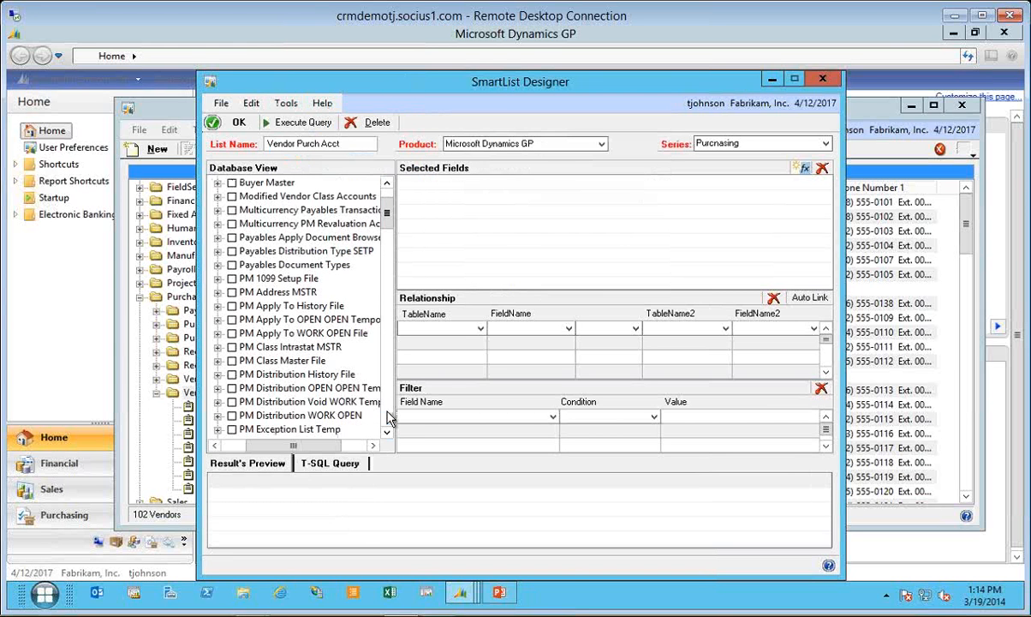
left_click(387, 415)
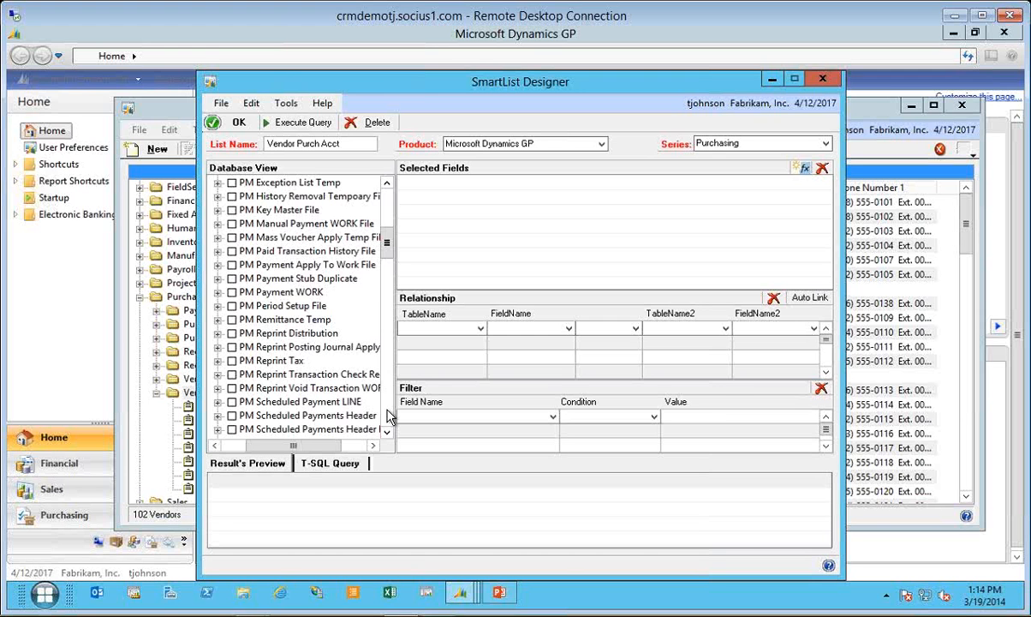
left_click(388, 416)
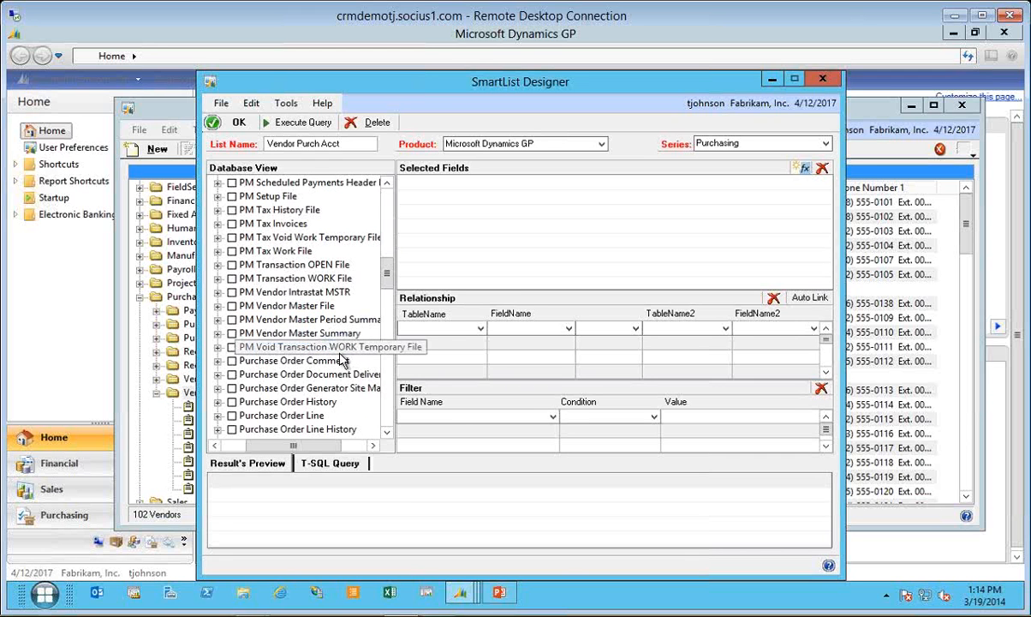
left_click(219, 307)
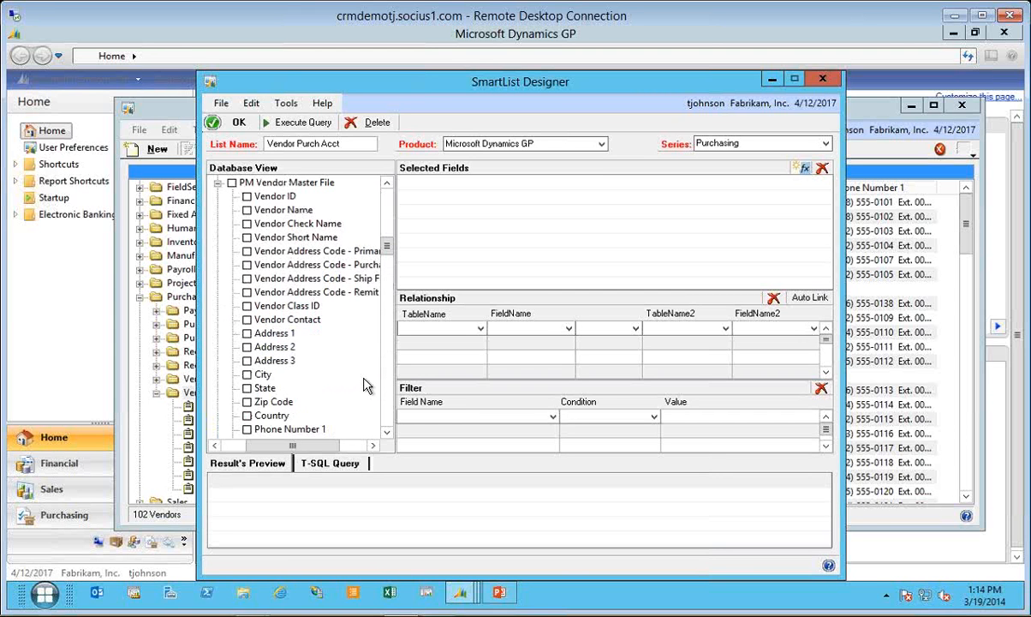
left_click(247, 197)
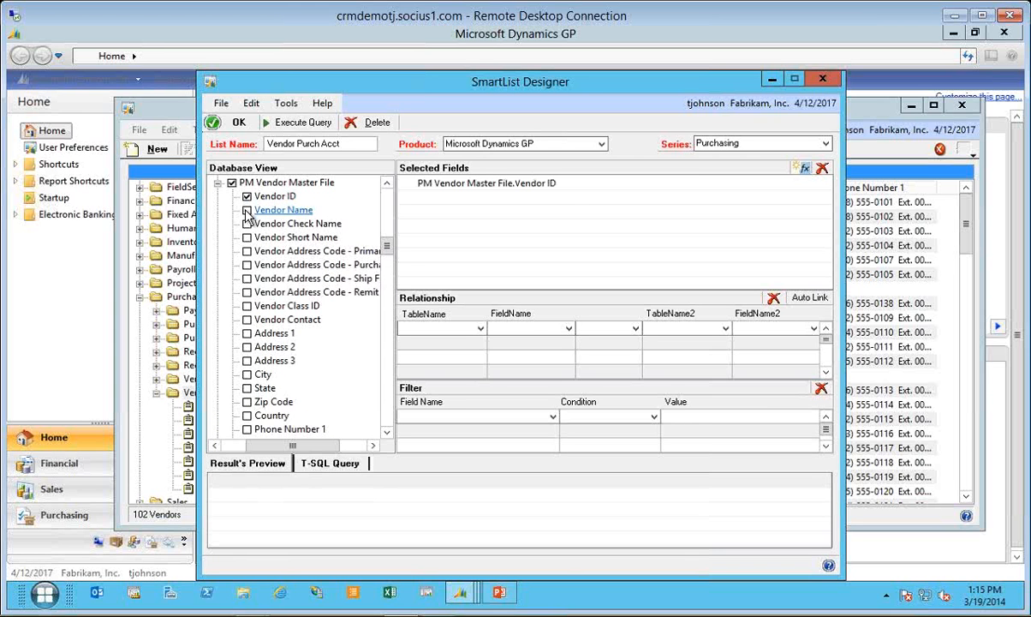
left_click(247, 211)
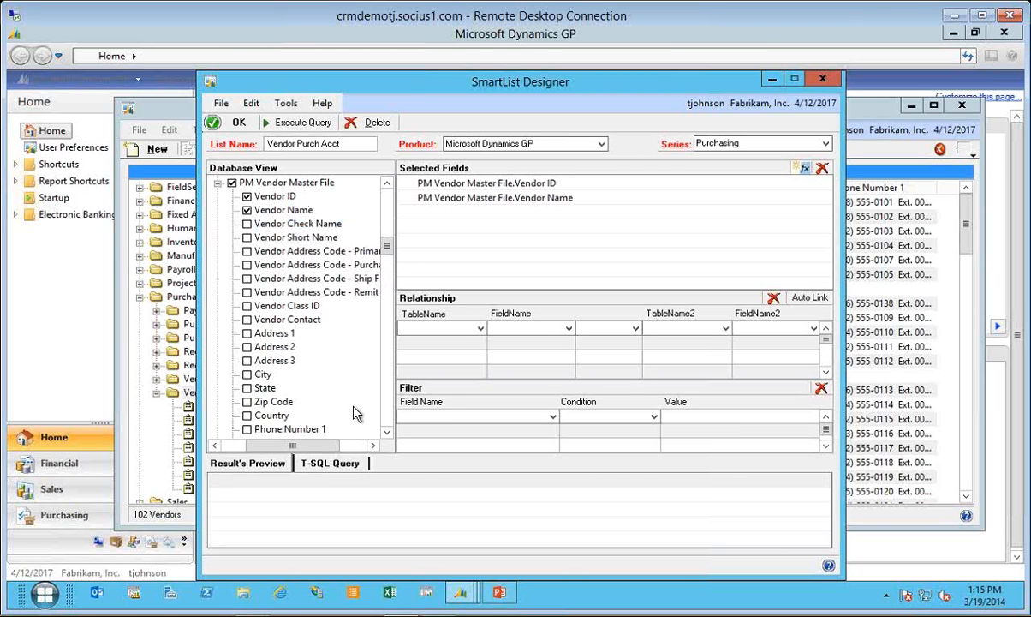
Step: Collapse the PM Vendor Master File table and the Purchasing group in the database view
left_click(220, 185)
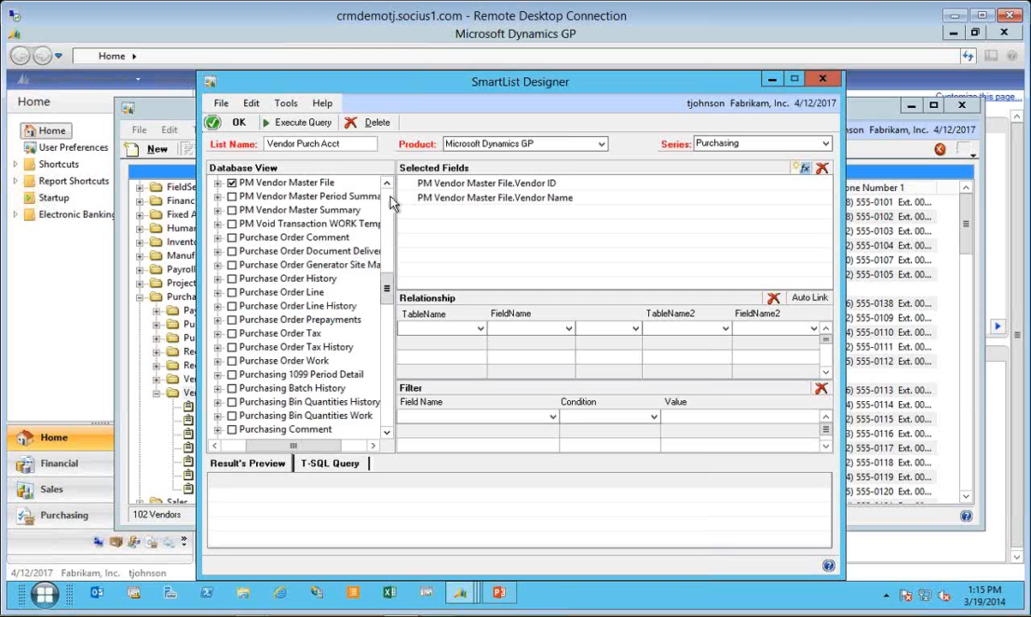
scroll(393, 202, "up", 6)
scroll(393, 202, "up", 10)
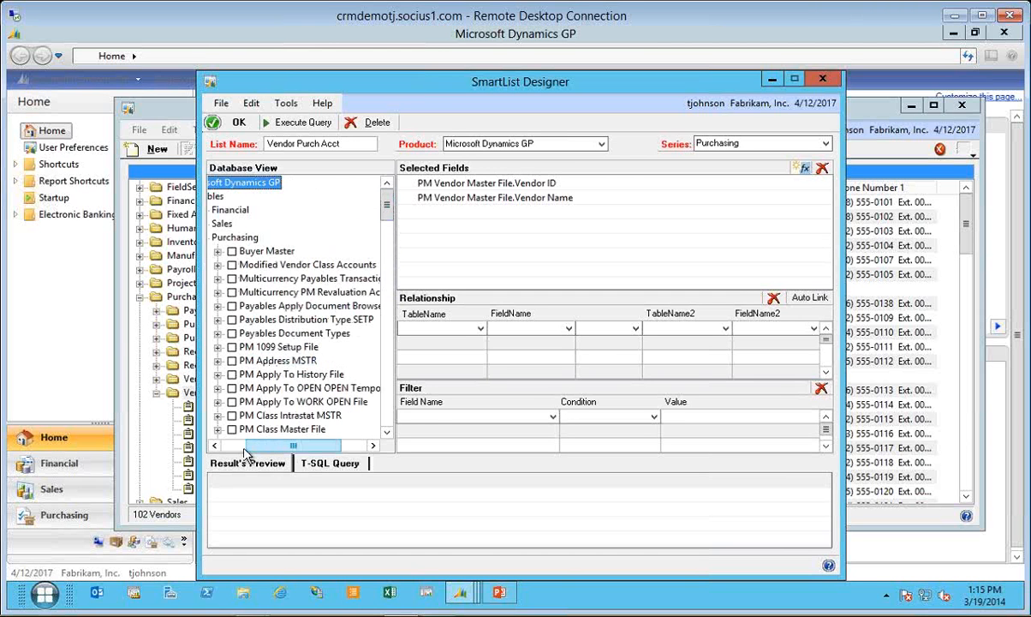
left_click(243, 445)
left_click(248, 237)
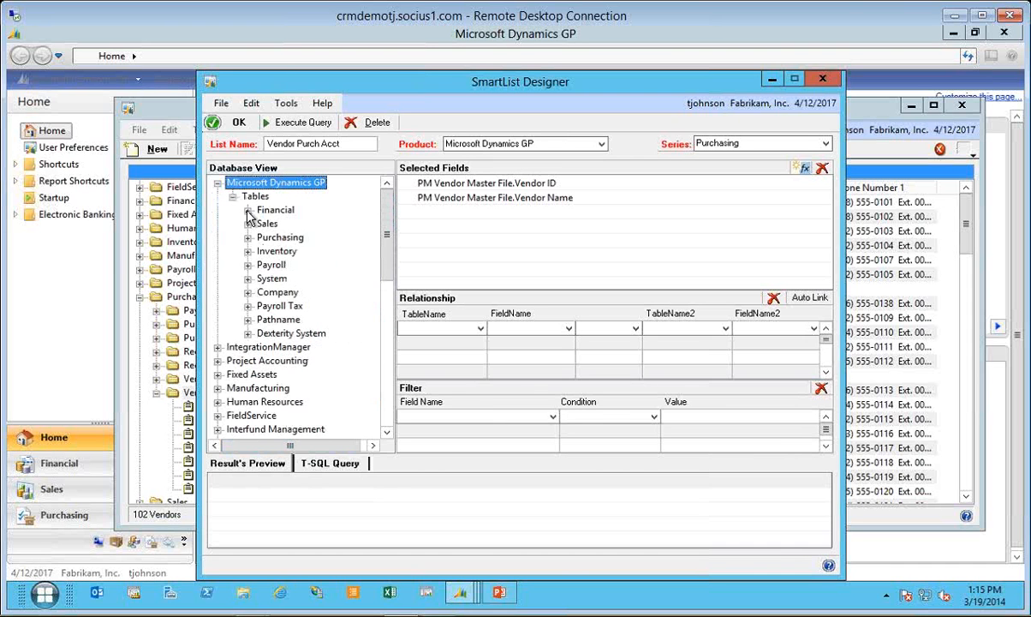
Step: Add Account Number and Account Description from the Financial series' Account Master table to the selected fields
left_click(247, 211)
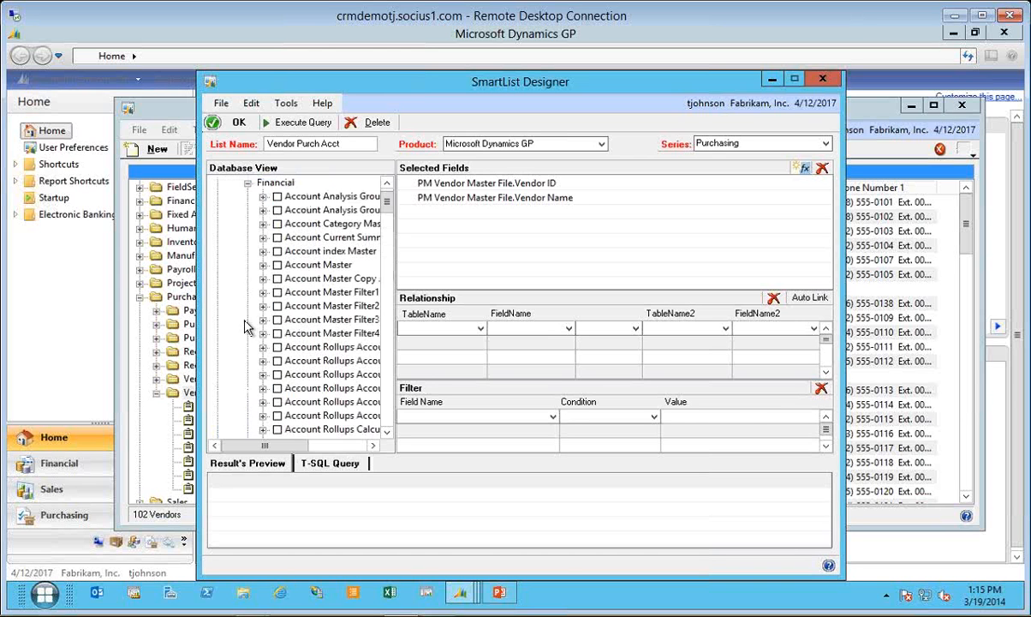
left_click(262, 265)
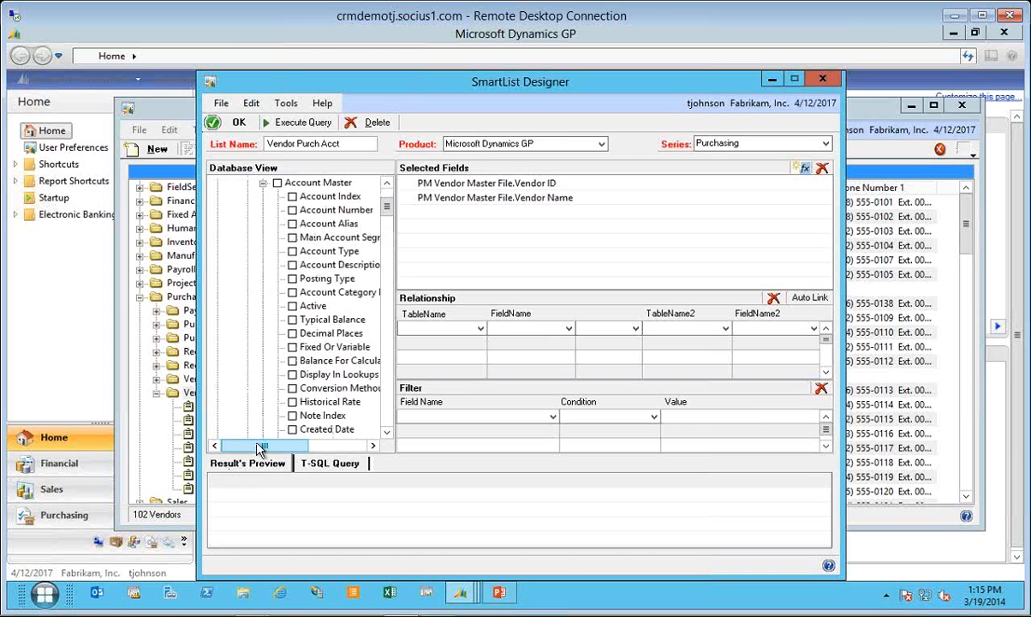
left_click_drag(261, 450, 292, 454)
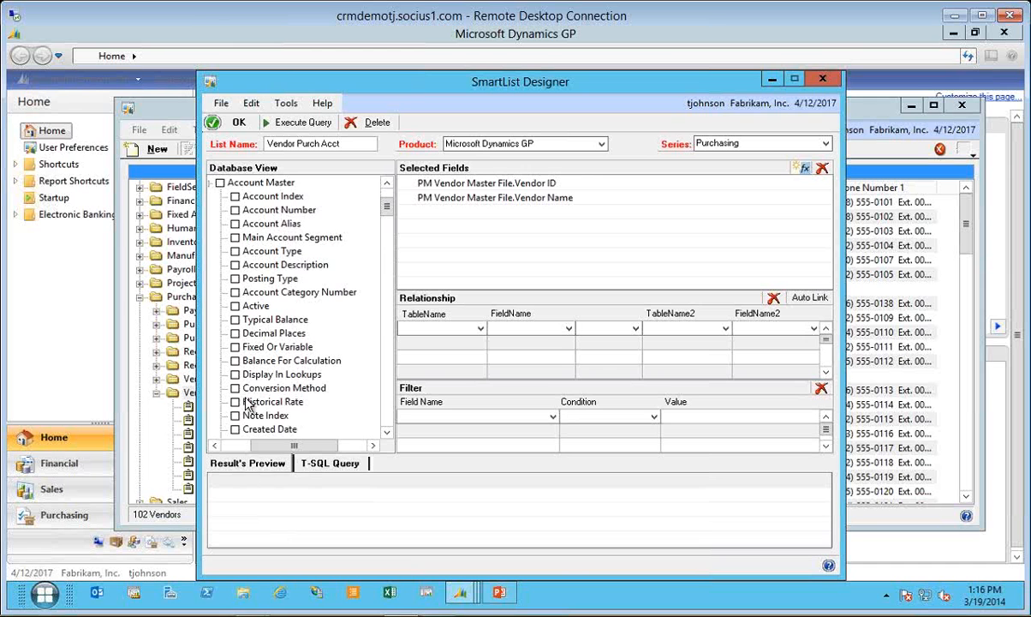
left_click(235, 211)
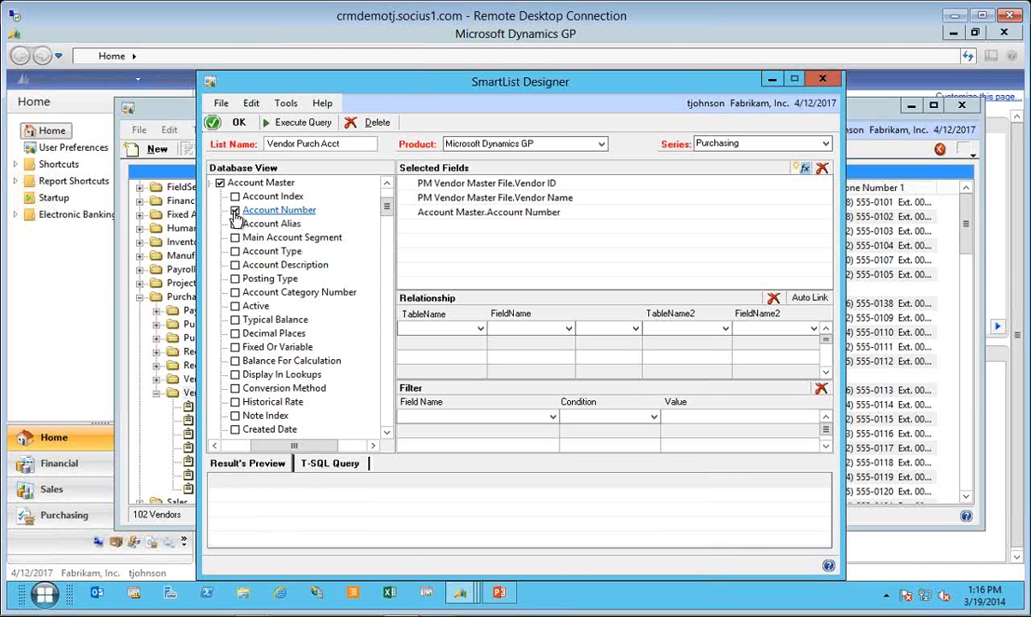
left_click(236, 266)
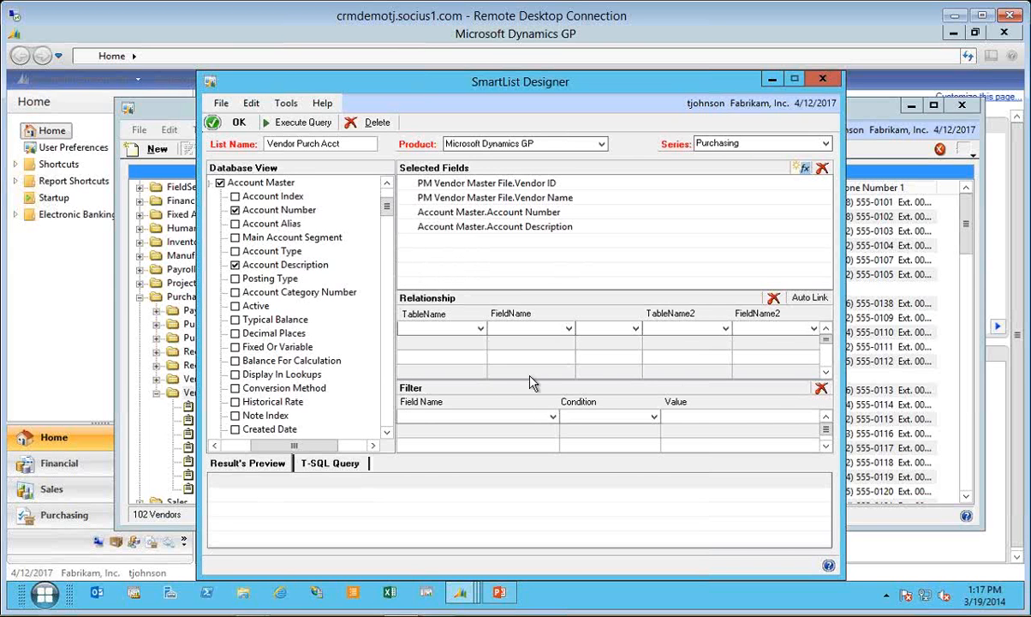
Step: Set the first side of the relationship to the PM Vendor Master File table and its PM Purchases Index field
left_click(480, 330)
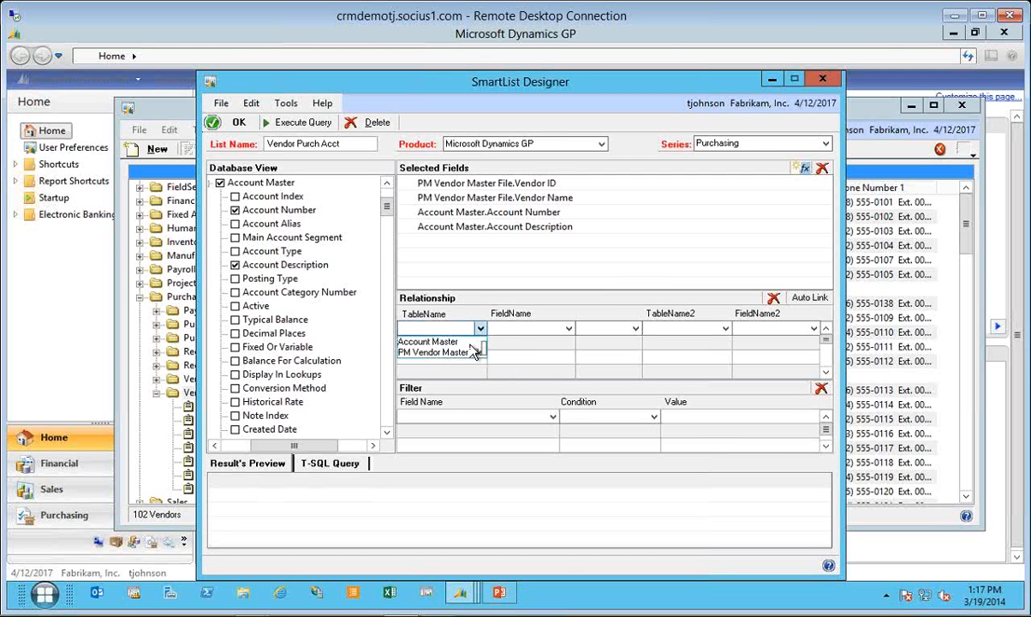
left_click(468, 353)
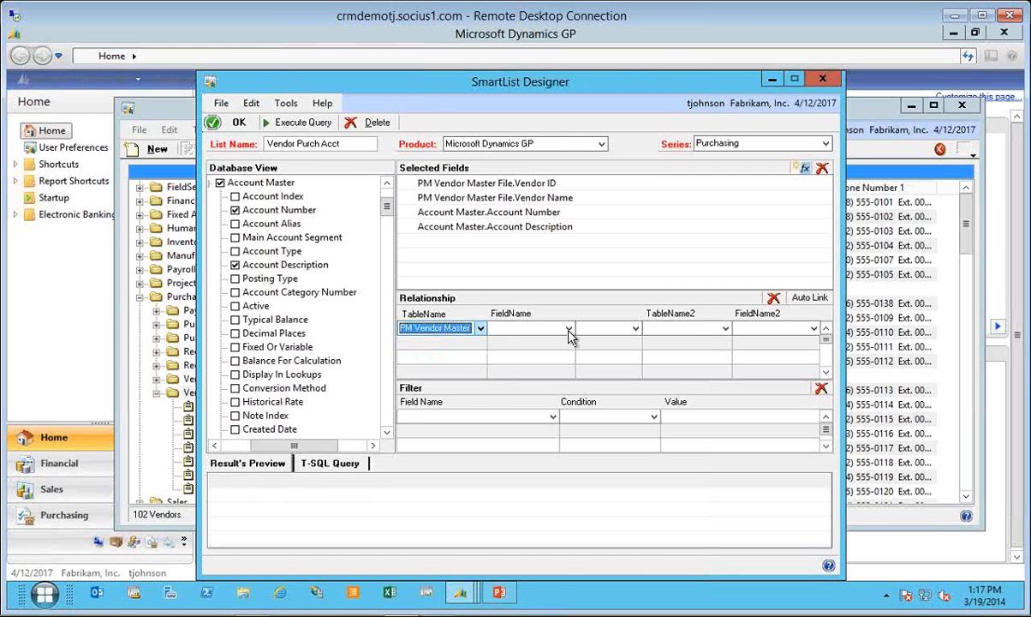
left_click(569, 330)
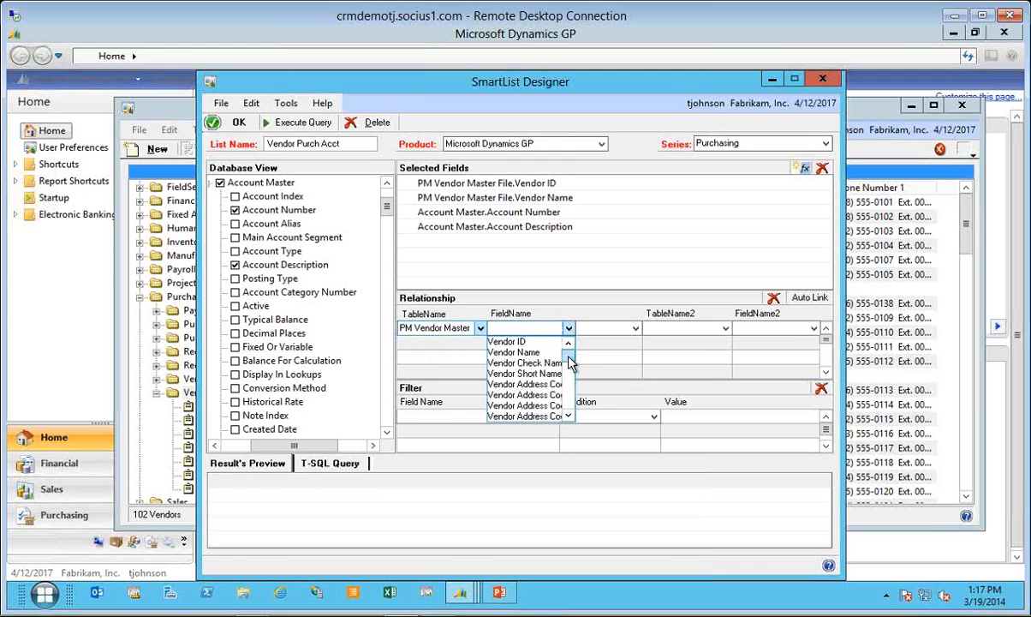
left_click_drag(569, 357, 569, 367)
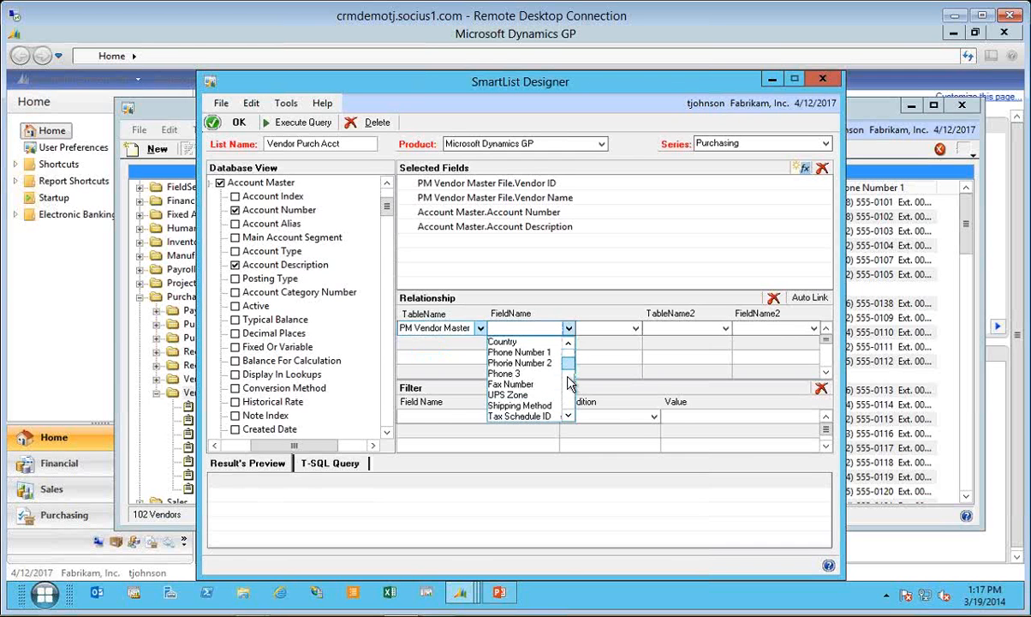
left_click(568, 403)
left_click(568, 403)
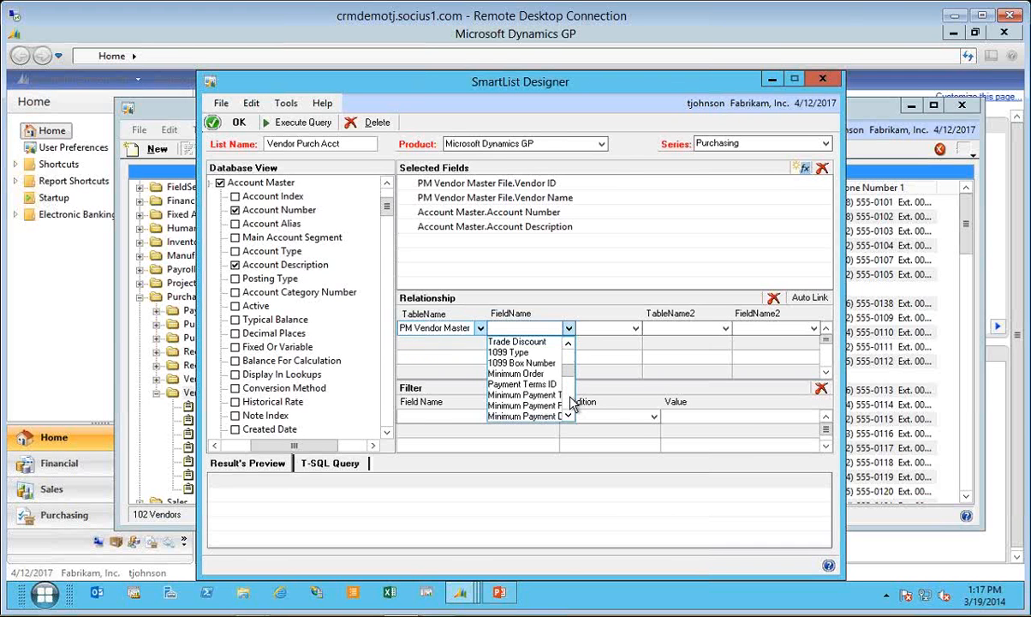
left_click(571, 404)
left_click(571, 398)
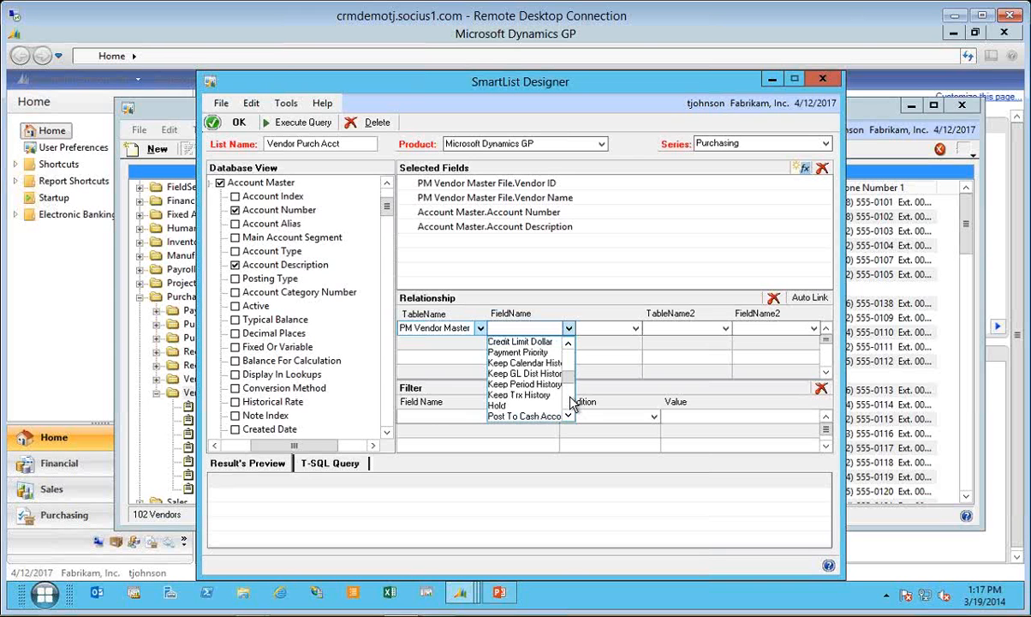
left_click(570, 399)
left_click(572, 403)
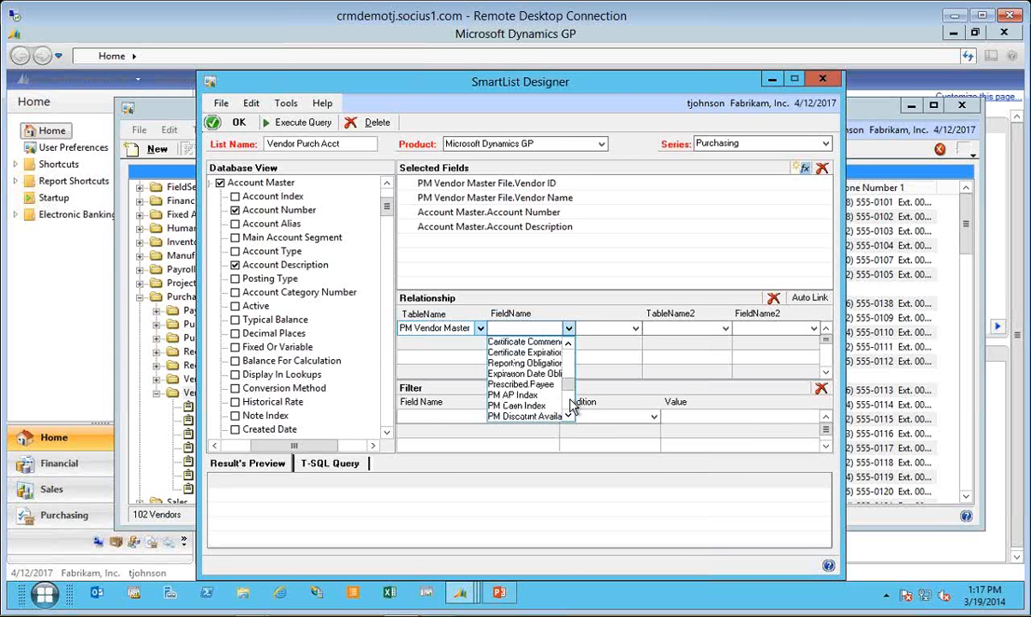
left_click(571, 418)
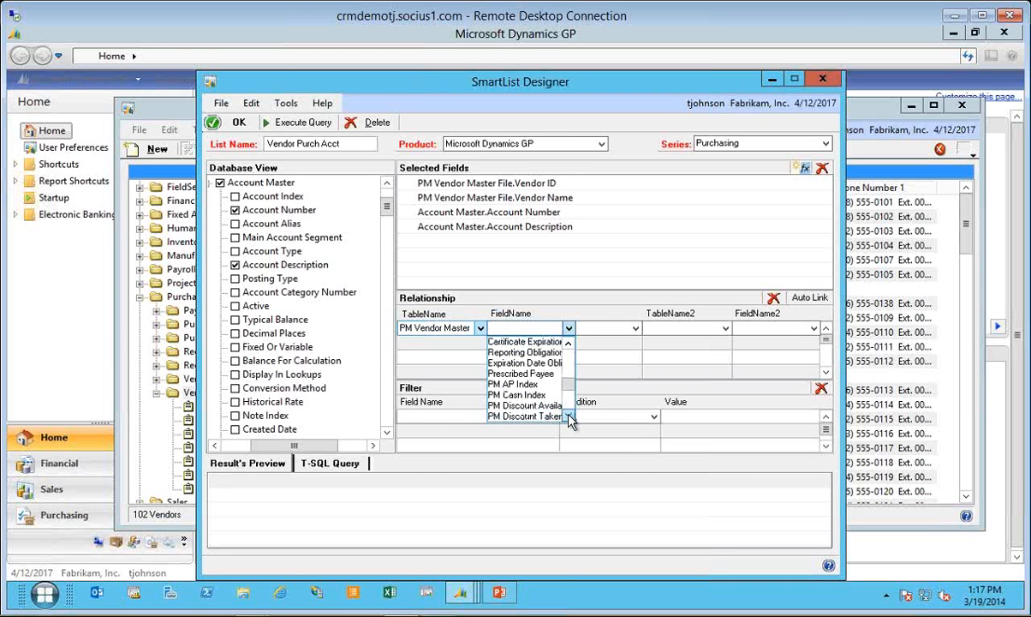
left_click(570, 418)
left_click(570, 418)
left_click(570, 418)
left_click(570, 418)
left_click(570, 418)
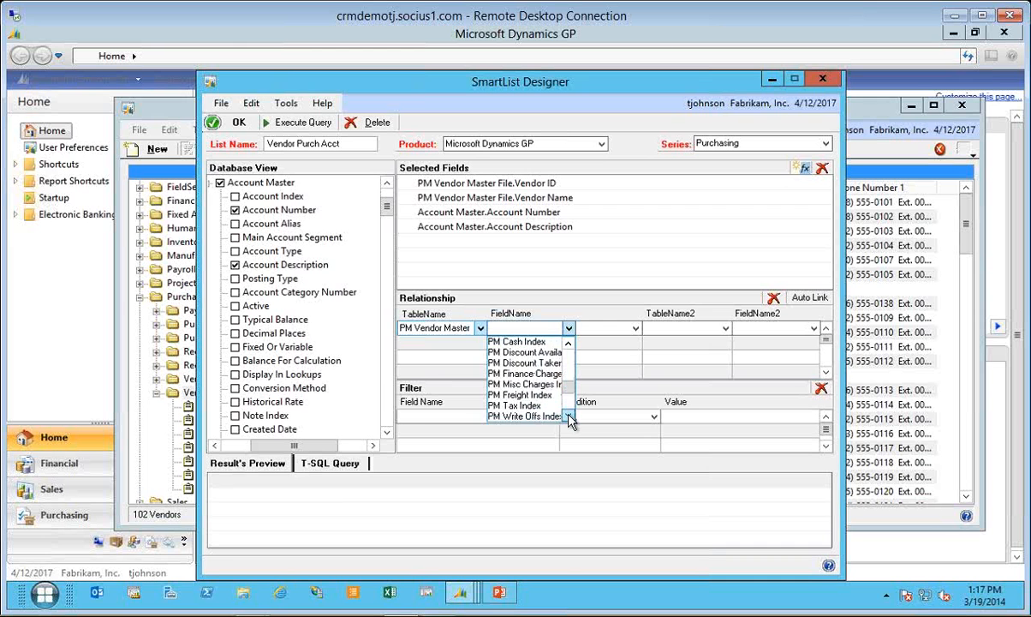
left_click(571, 418)
left_click(571, 418)
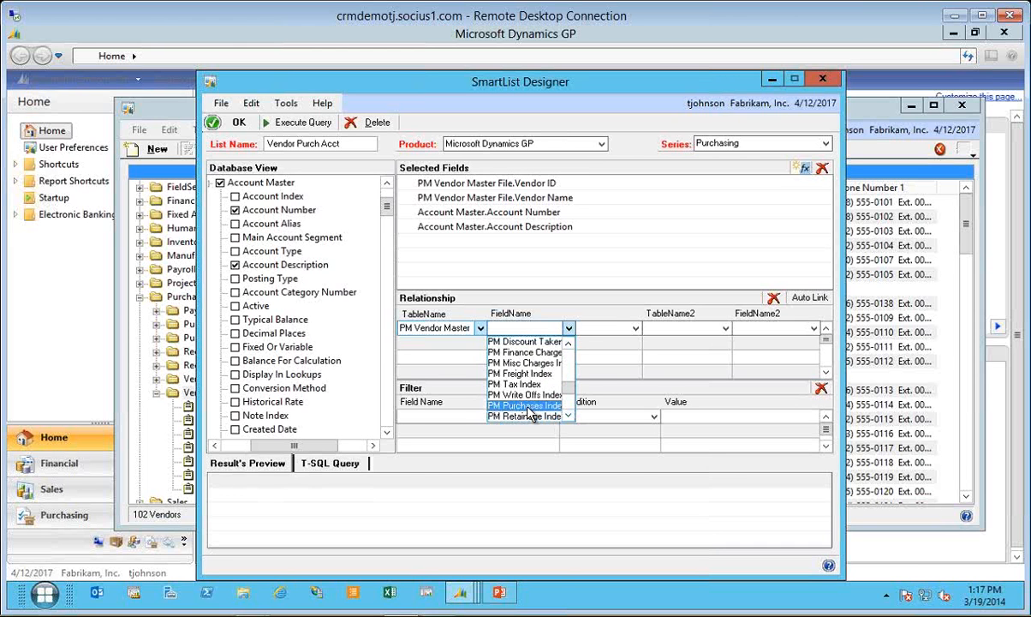
left_click(514, 406)
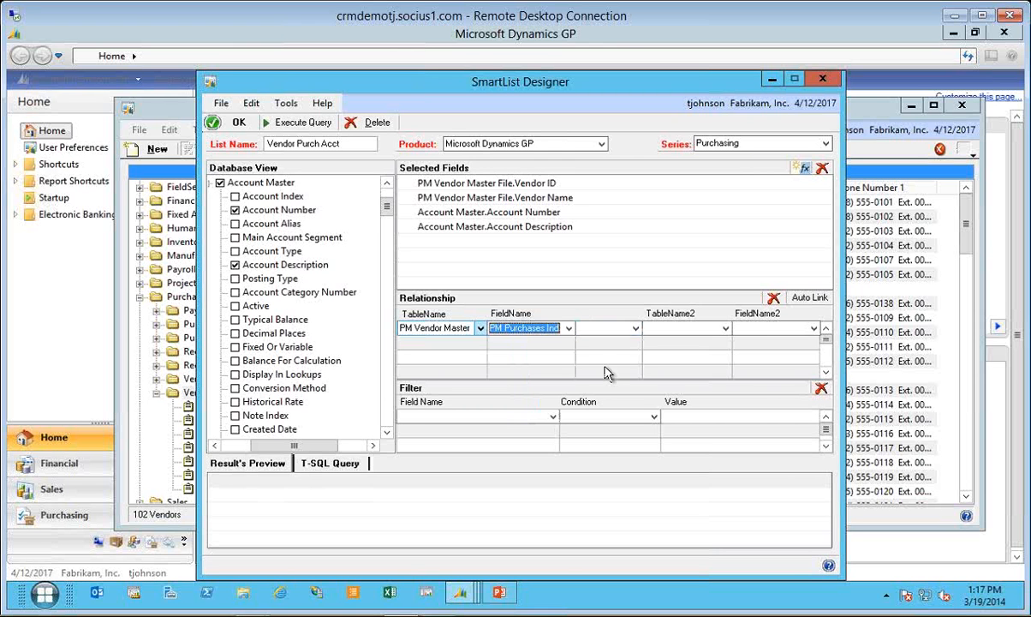
Step: Consult the PowerPoint slide show after listing the relationship's join types, and return to the SmartList Designer window
left_click(634, 328)
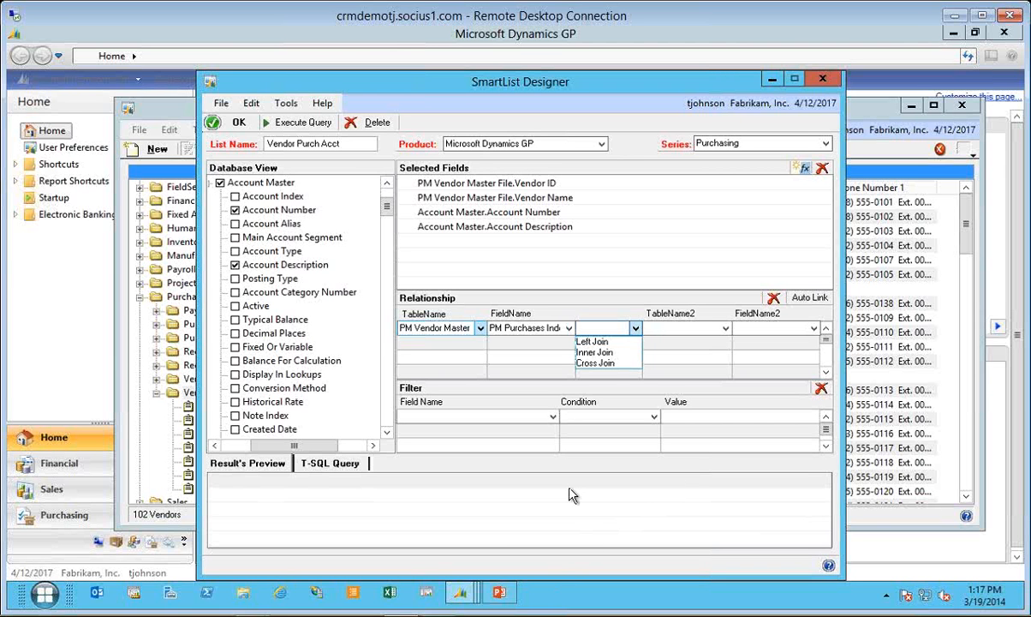
left_click(507, 593)
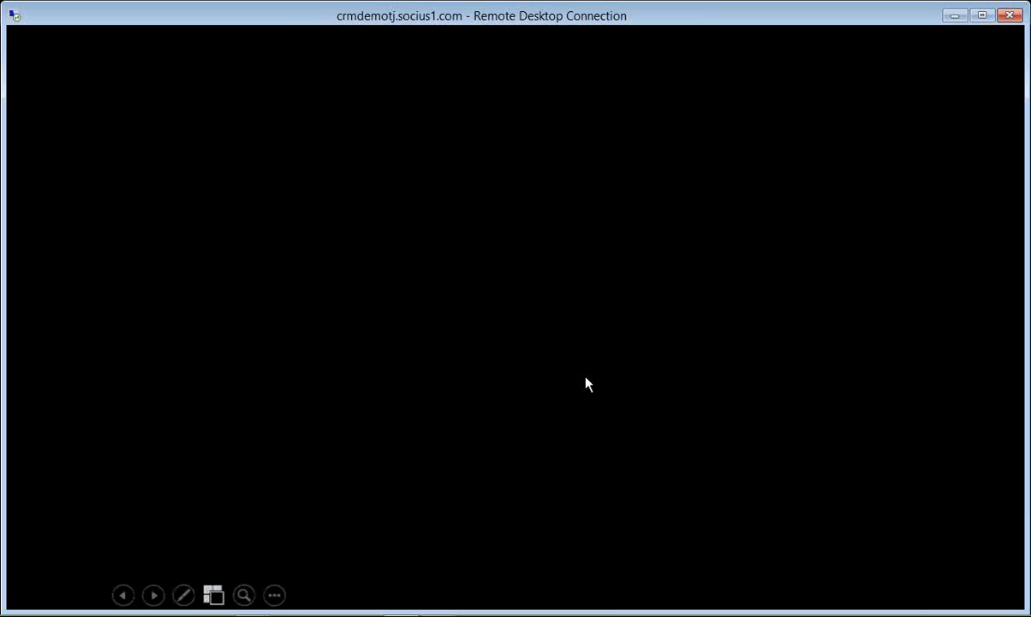
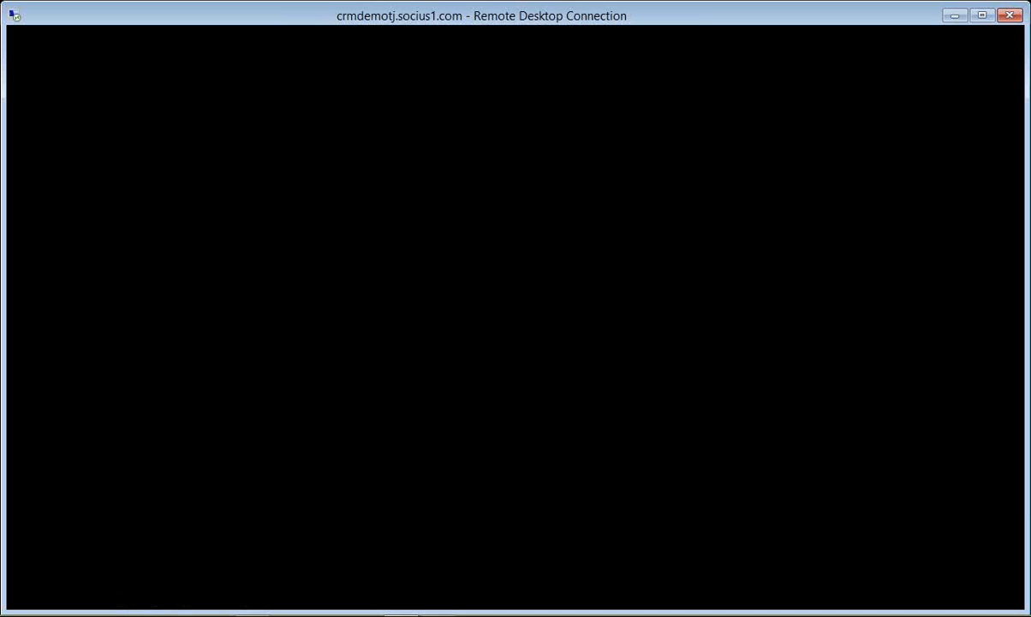
key("alt+Tab")
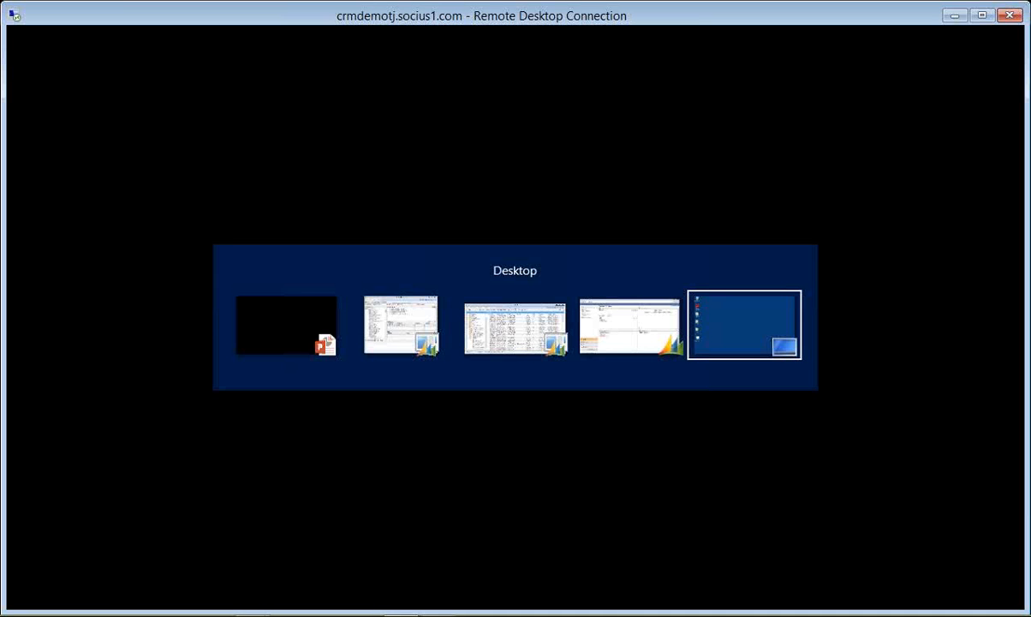
key("alt+shift+Tab")
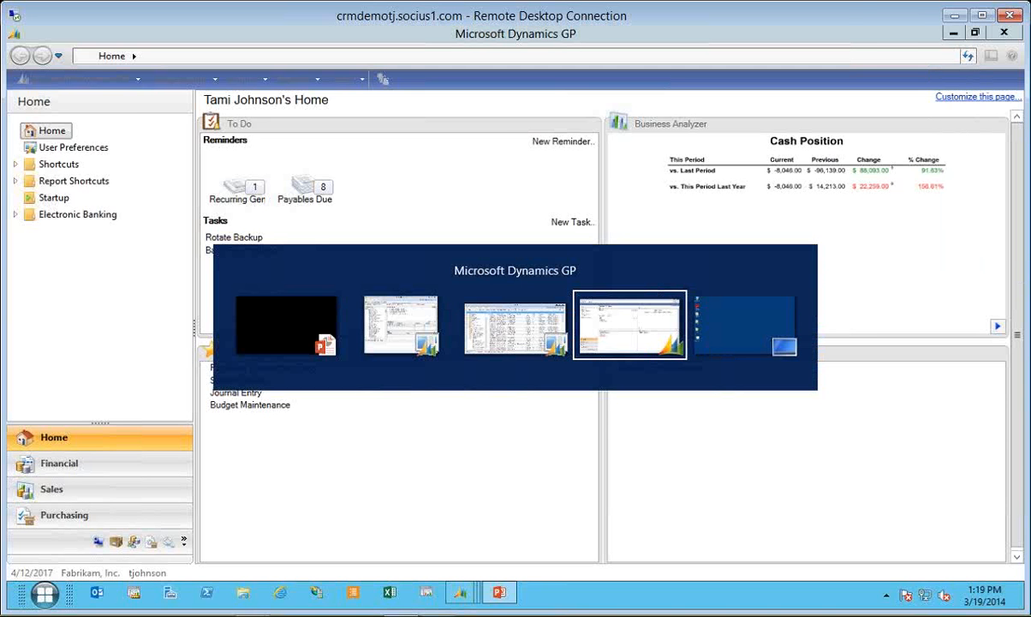
key("alt+shift+Tab")
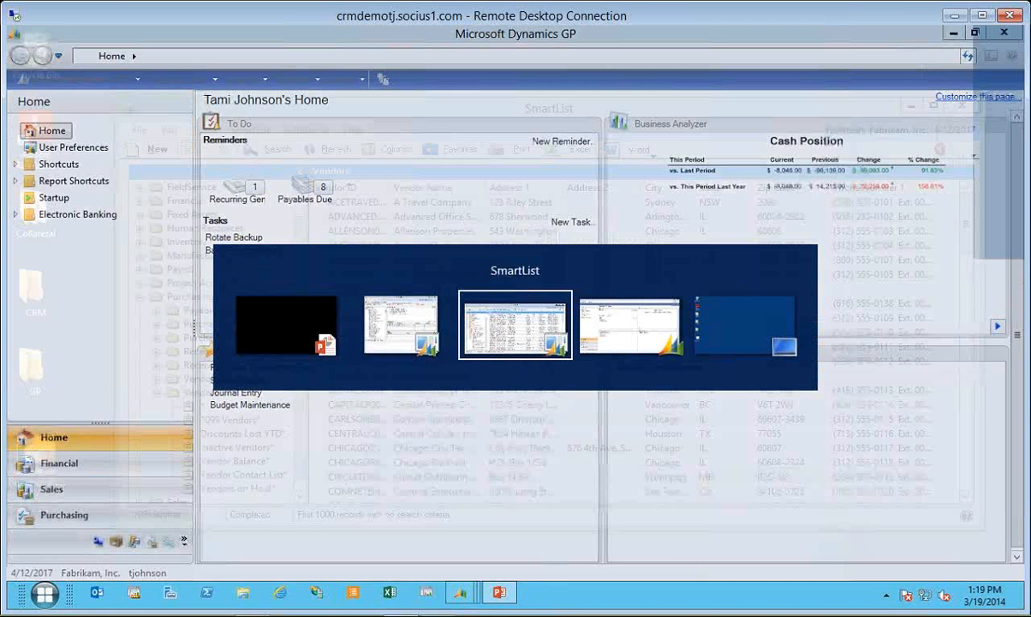
key("alt+shift+Tab")
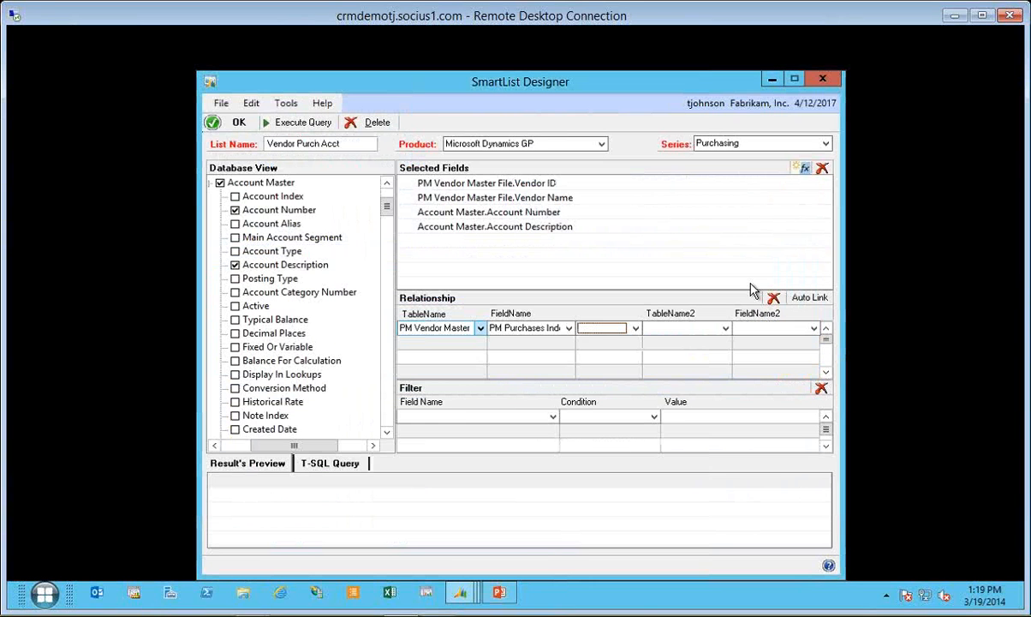
Step: Complete the relationship as a Left Join to the Account Master table on its Account Index field
left_click(635, 329)
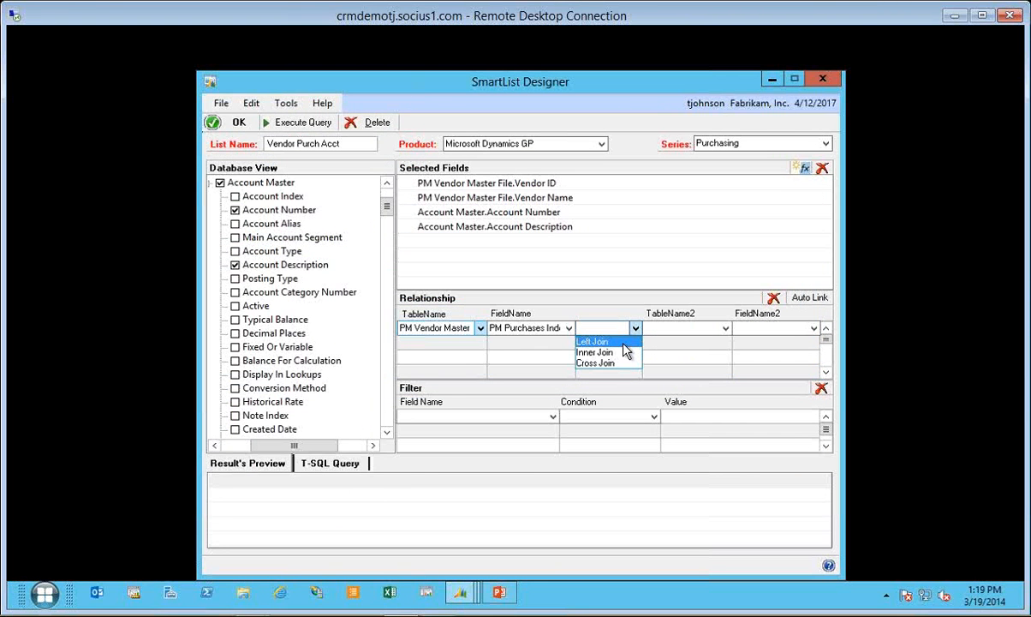
left_click(623, 343)
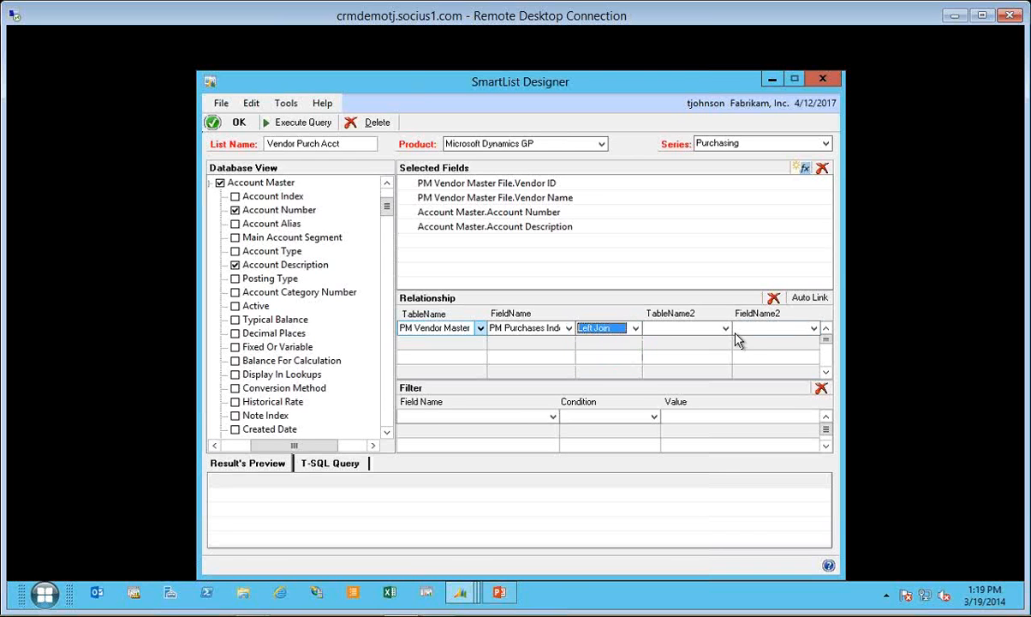
left_click(725, 331)
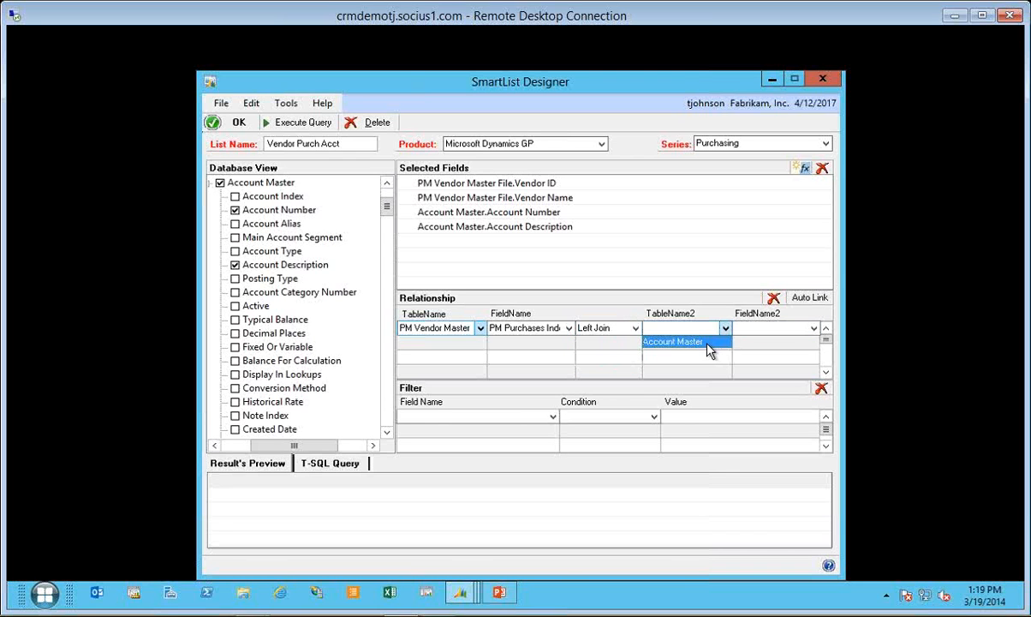
left_click(673, 342)
left_click(814, 329)
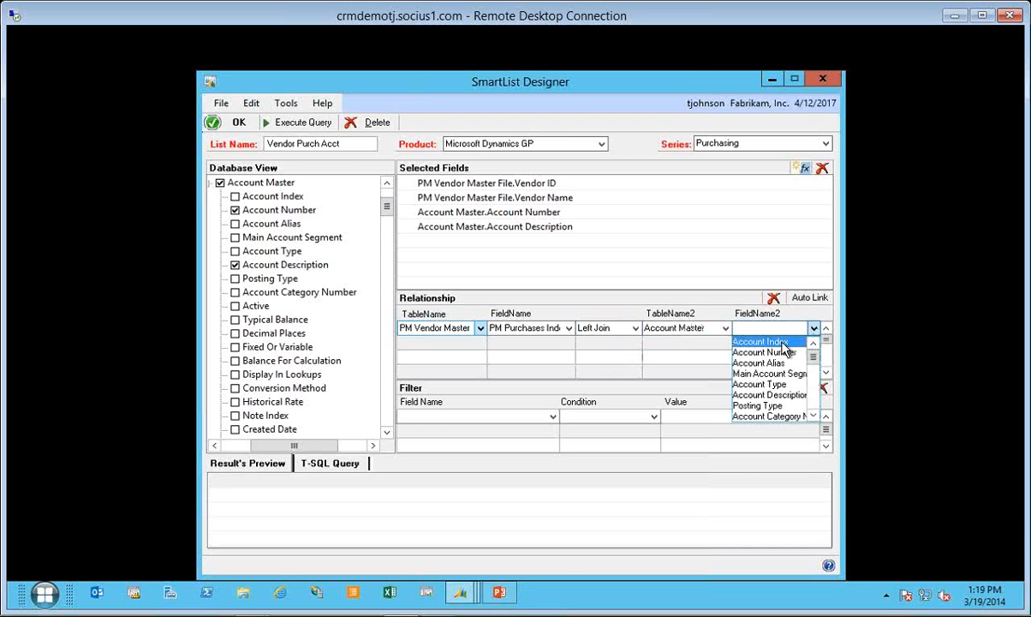
left_click(782, 343)
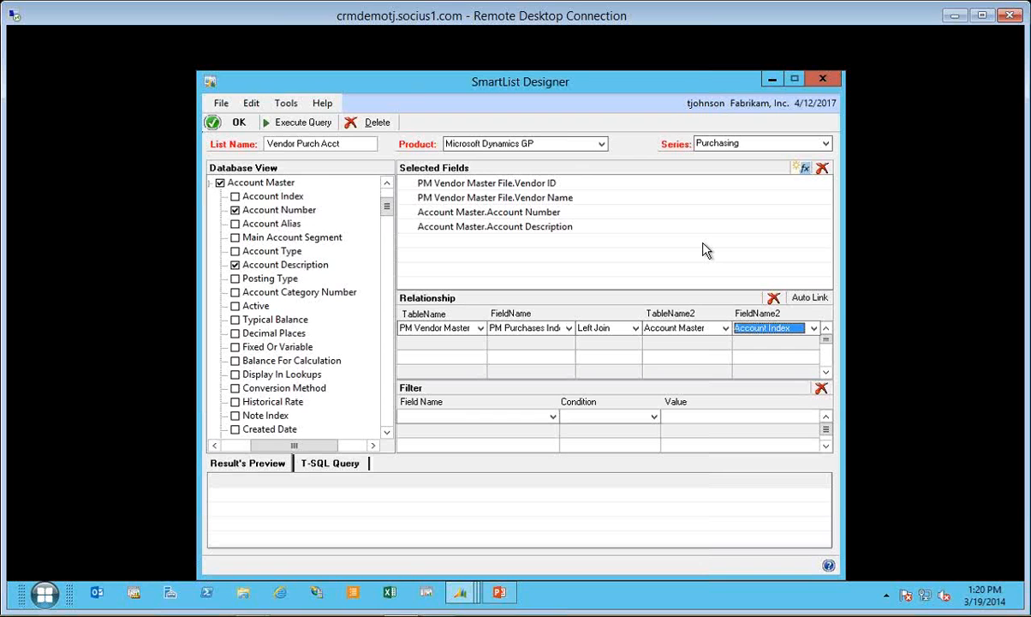
Step: Start a new calculated field for the list and view the data types offered for its expression
left_click(805, 168)
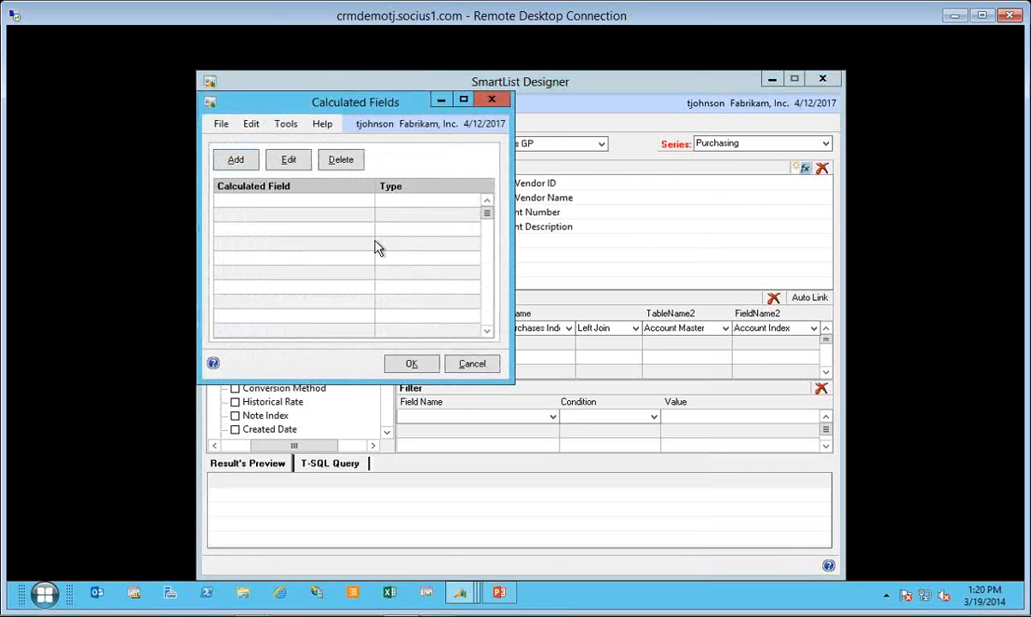
left_click(237, 161)
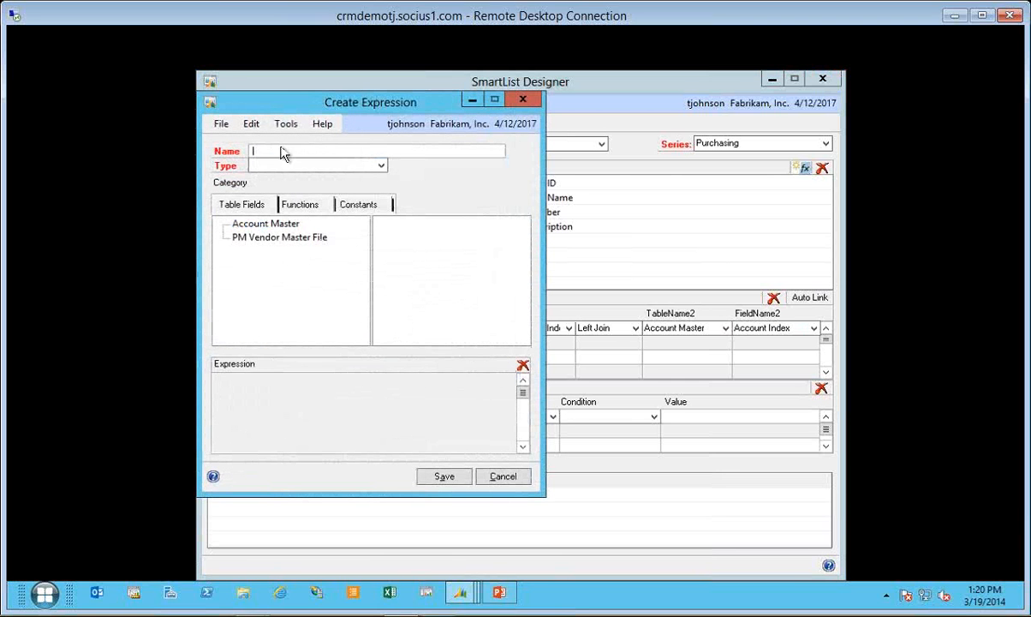
left_click(382, 167)
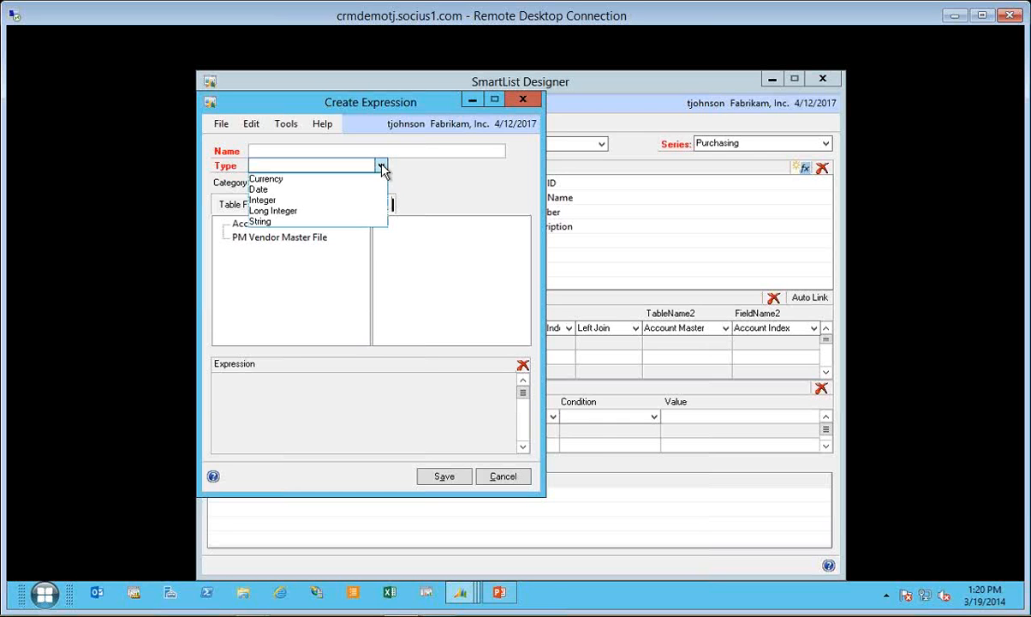
left_click(382, 166)
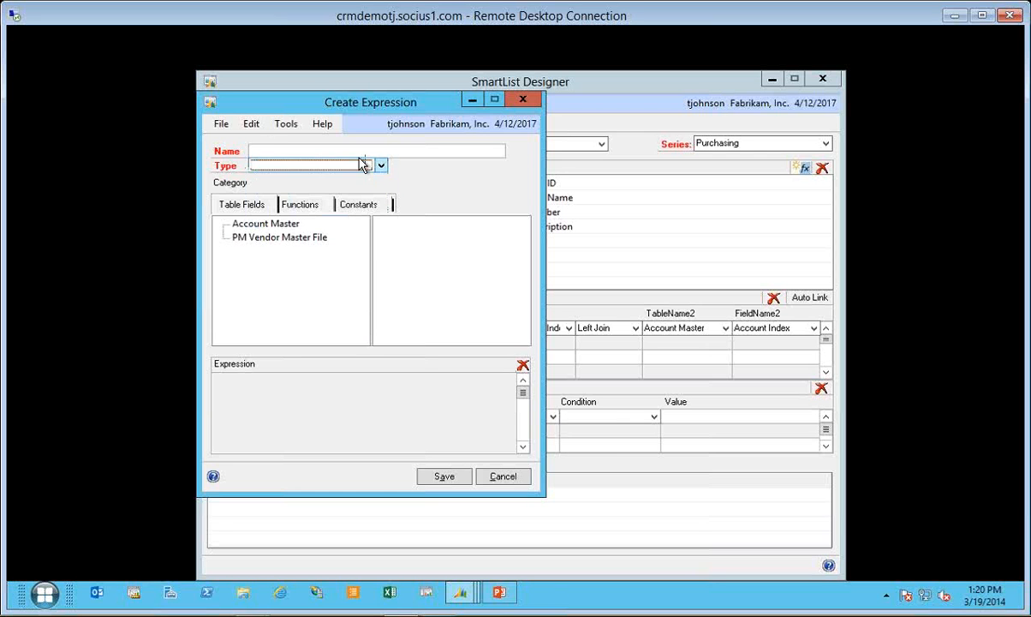
Step: Insert Account Type from the Account Master table into the expression and display the function categories
left_click(268, 224)
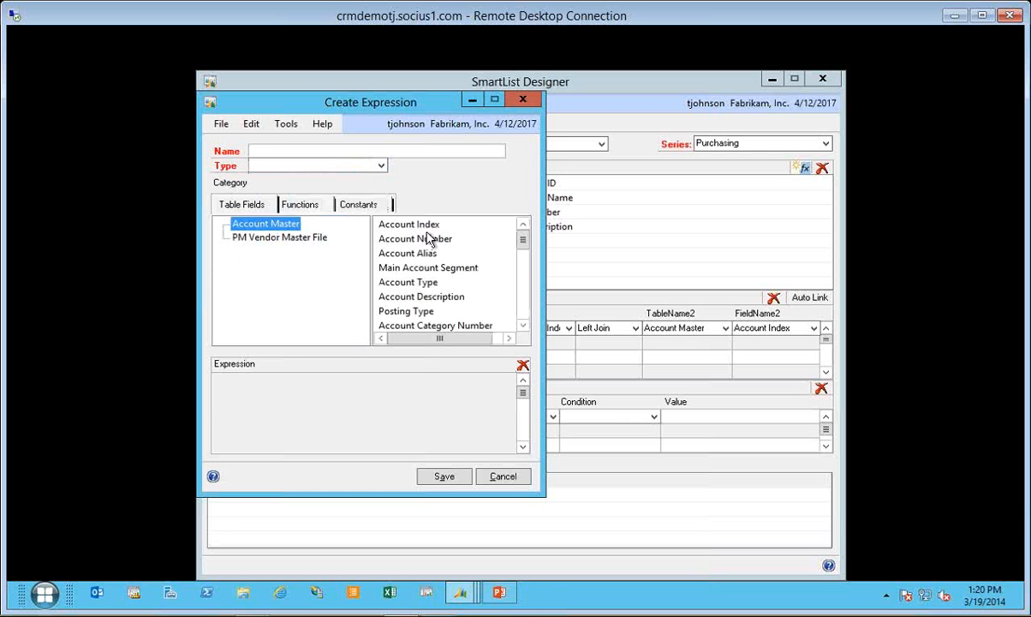
double_click(418, 283)
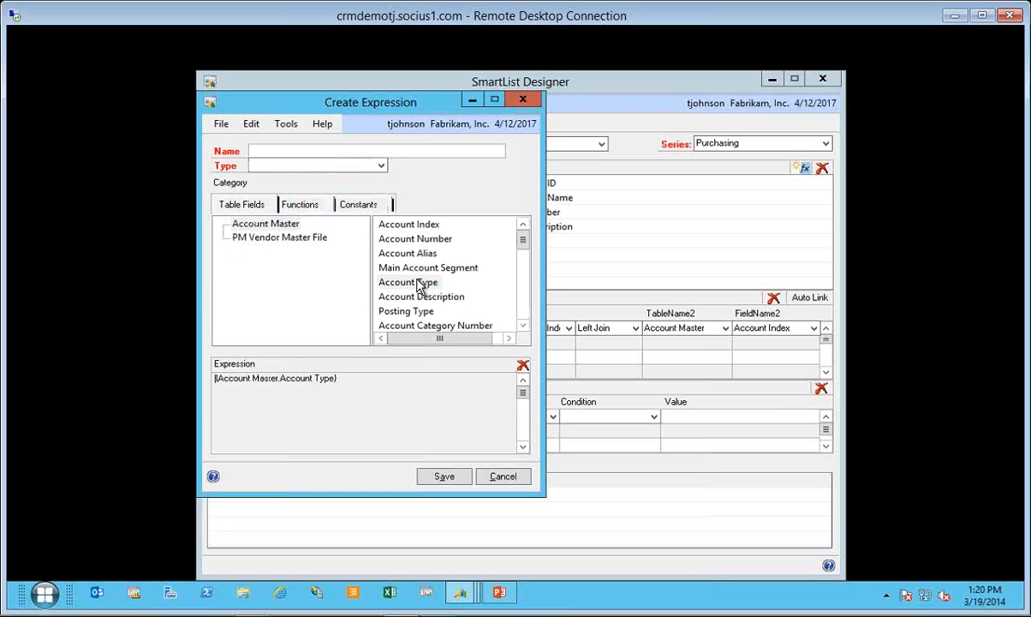
left_click(299, 204)
left_click(223, 226)
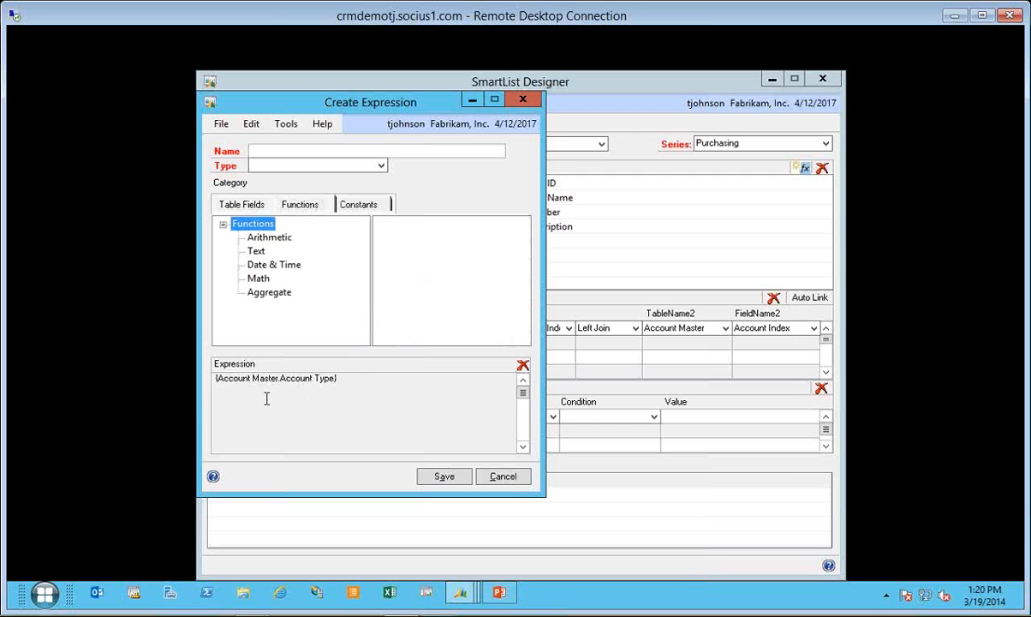
Step: Delete the calculated expression and insert Main Account Segment from the Account Master table in its place
left_click(388, 383)
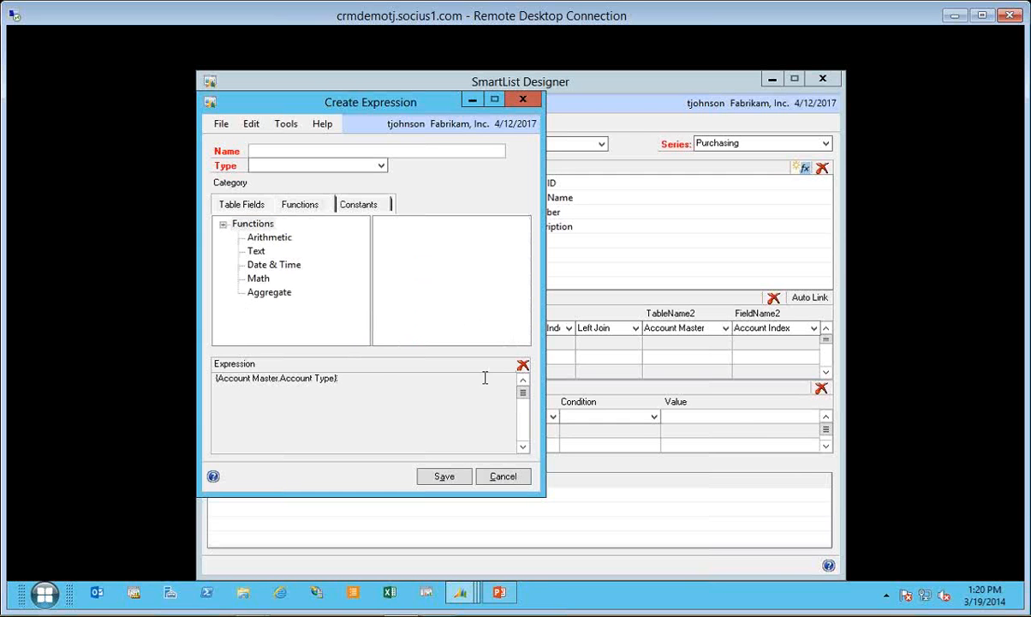
left_click(517, 369)
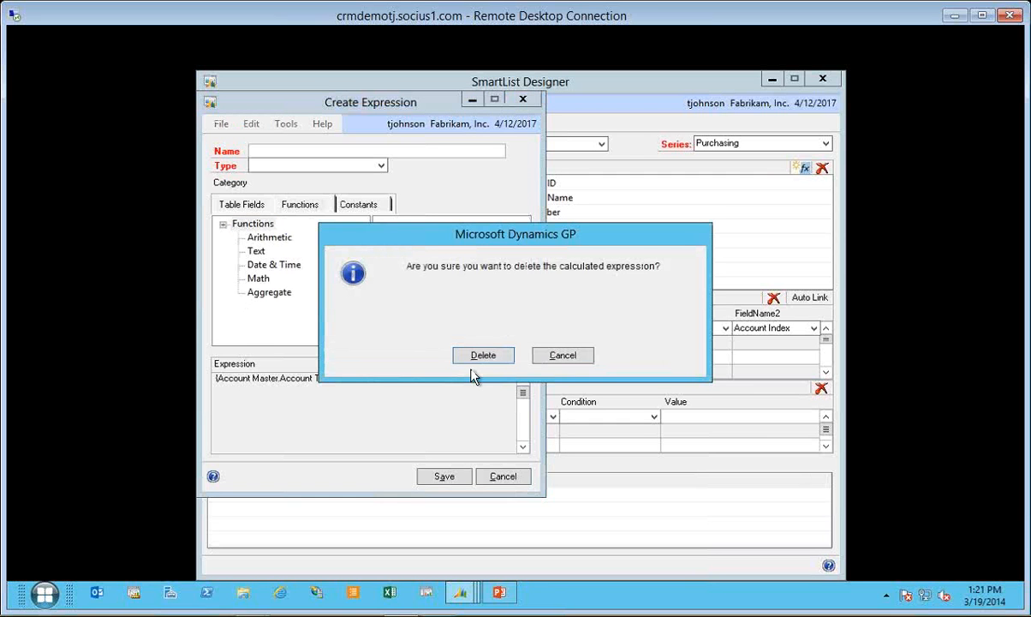
key("Return")
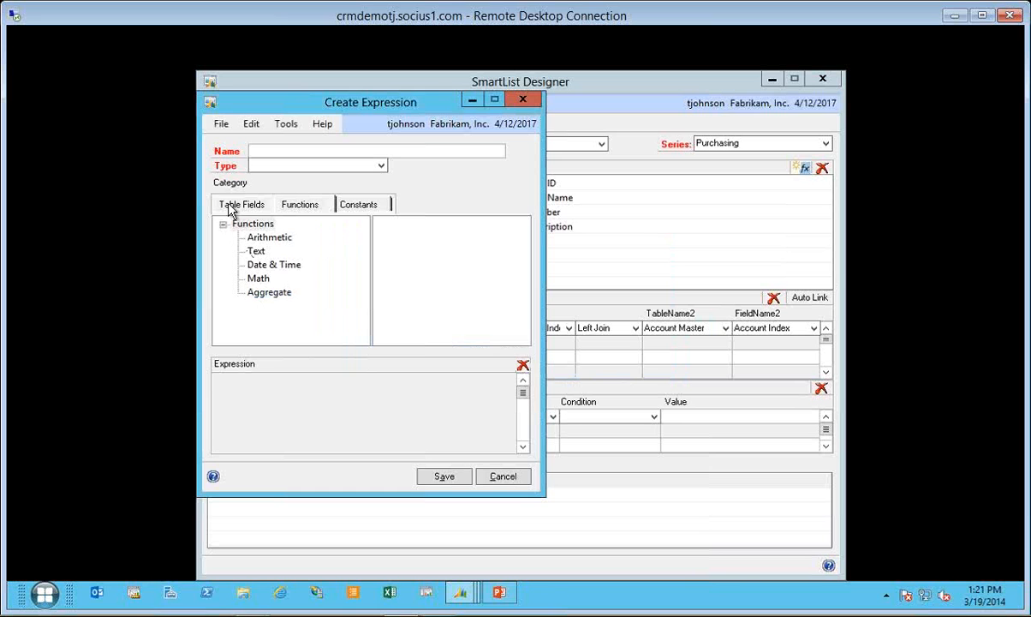
left_click(242, 205)
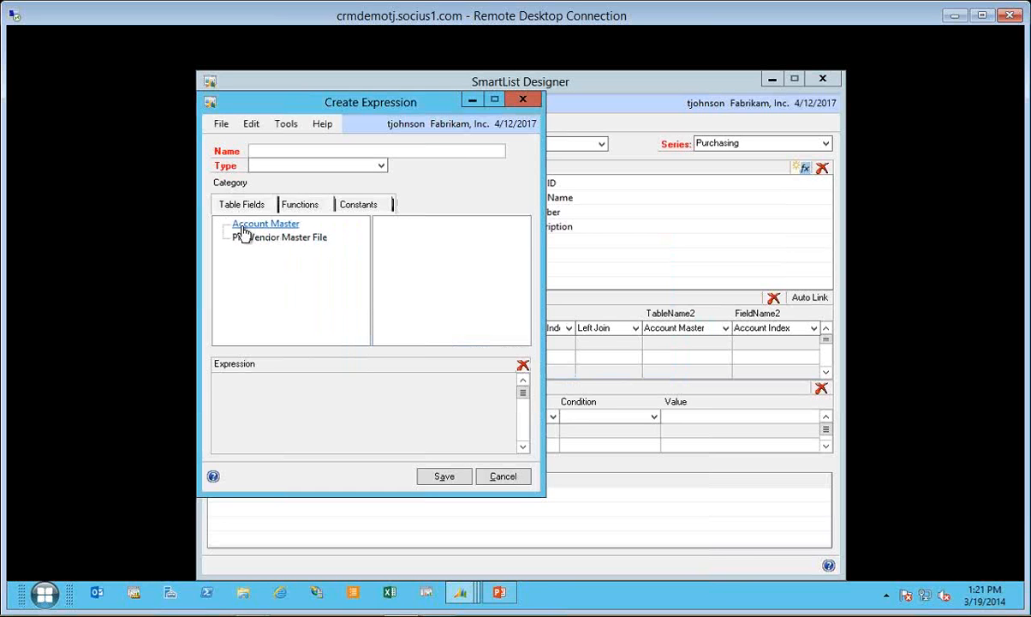
left_click(261, 224)
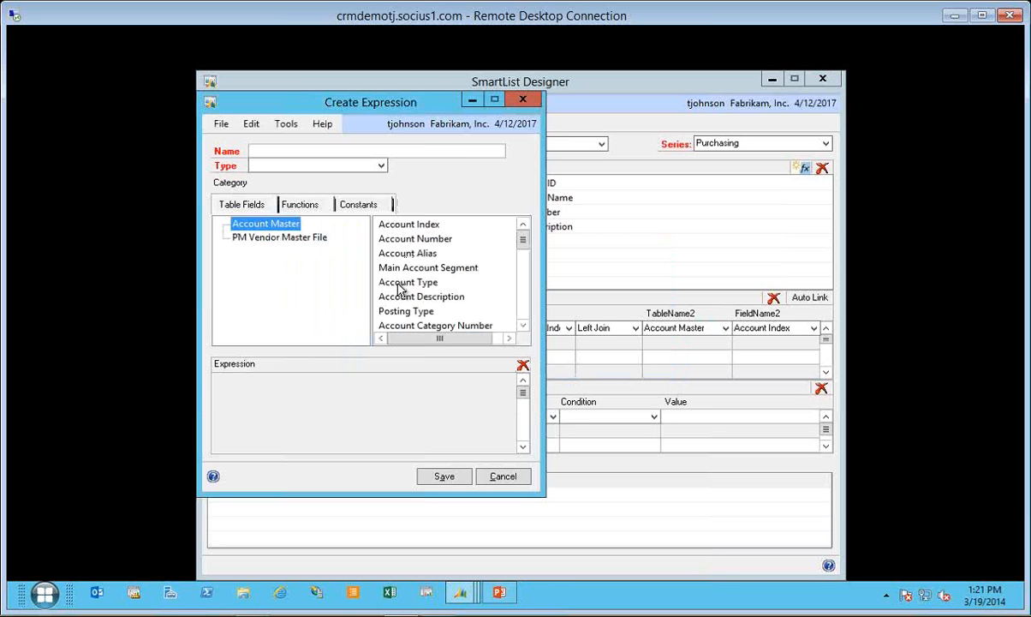
double_click(411, 267)
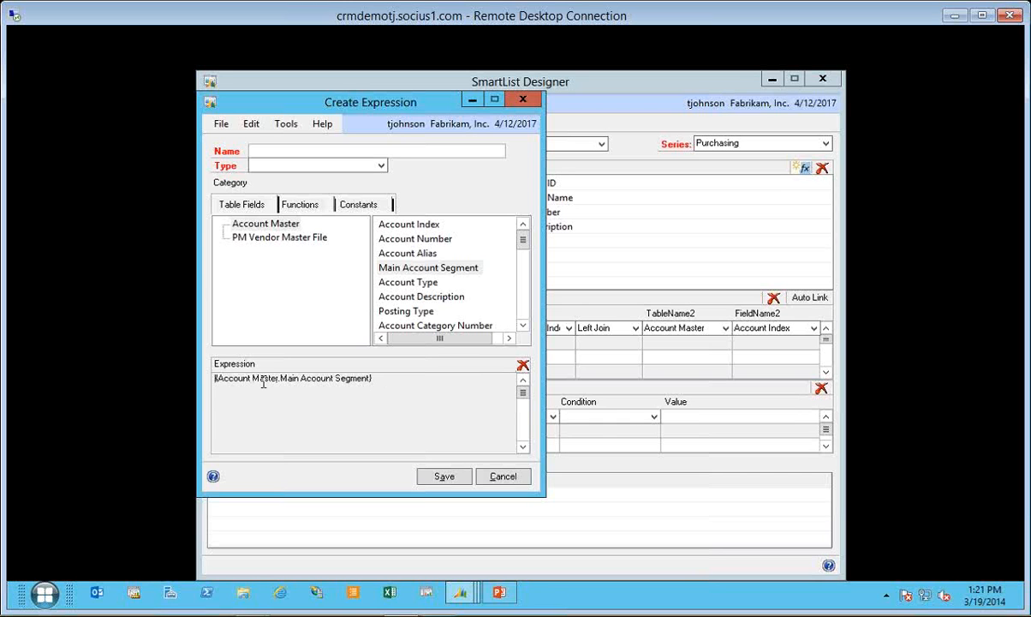
Step: Append the arithmetic minus operator after Main Account Segment in the expression, and discard the calculated field
left_click(379, 378)
left_click(297, 204)
left_click(224, 225)
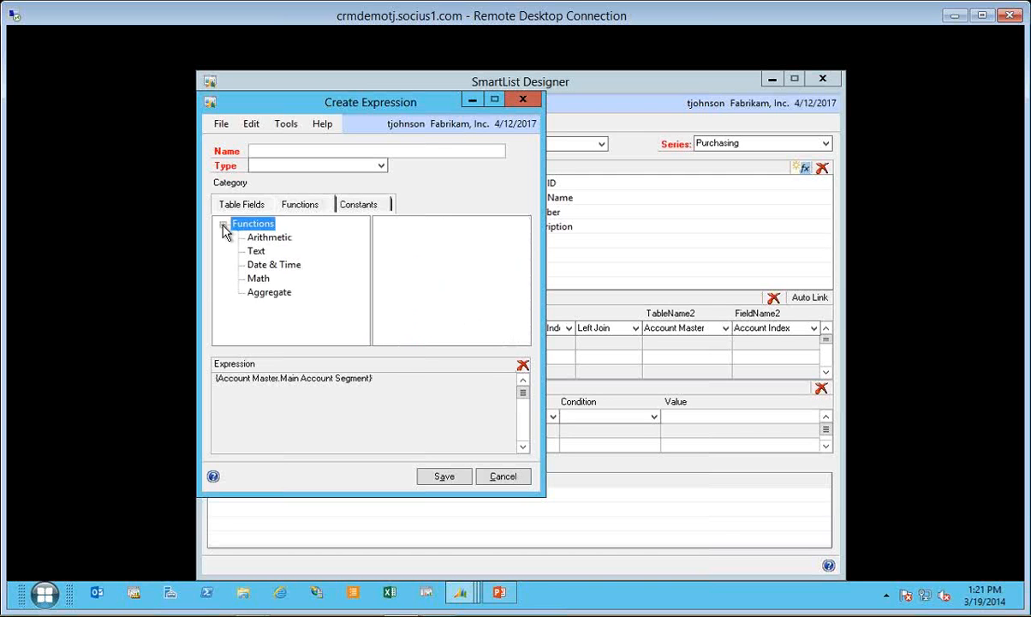
left_click(281, 240)
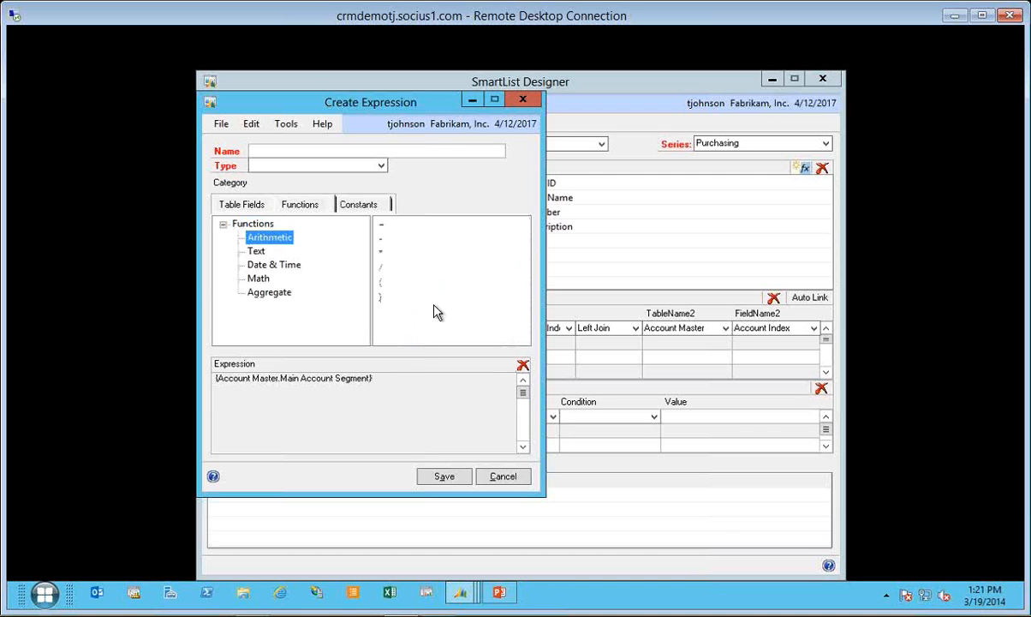
left_click(382, 240)
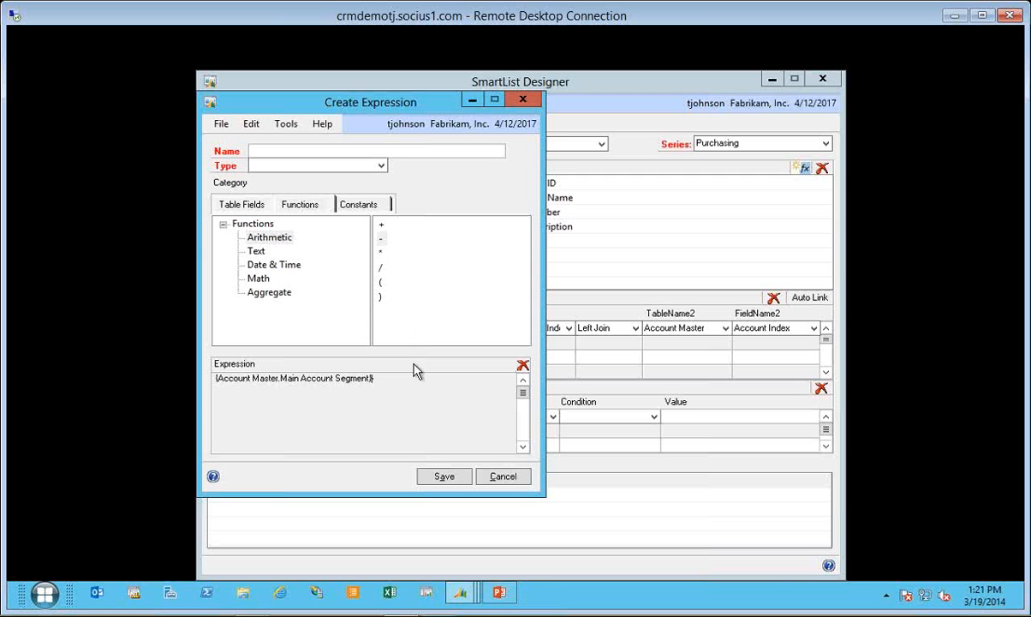
left_click(390, 377)
left_click(505, 477)
left_click(472, 364)
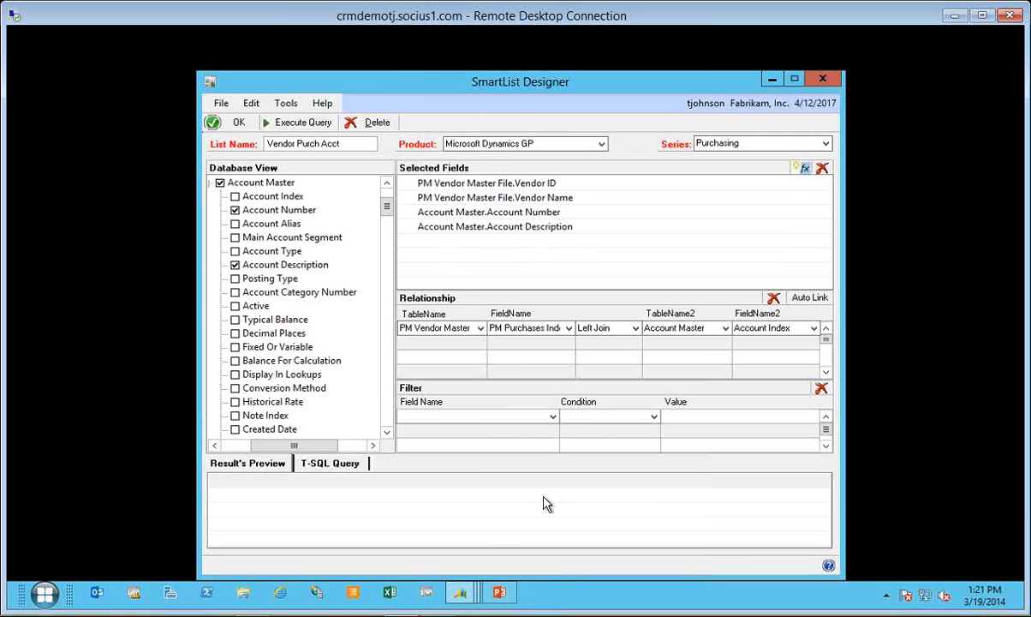
Step: Start a filter on PM Vendor Master File.Vendor ID, view the available conditions, and remove the filter line
left_click(553, 417)
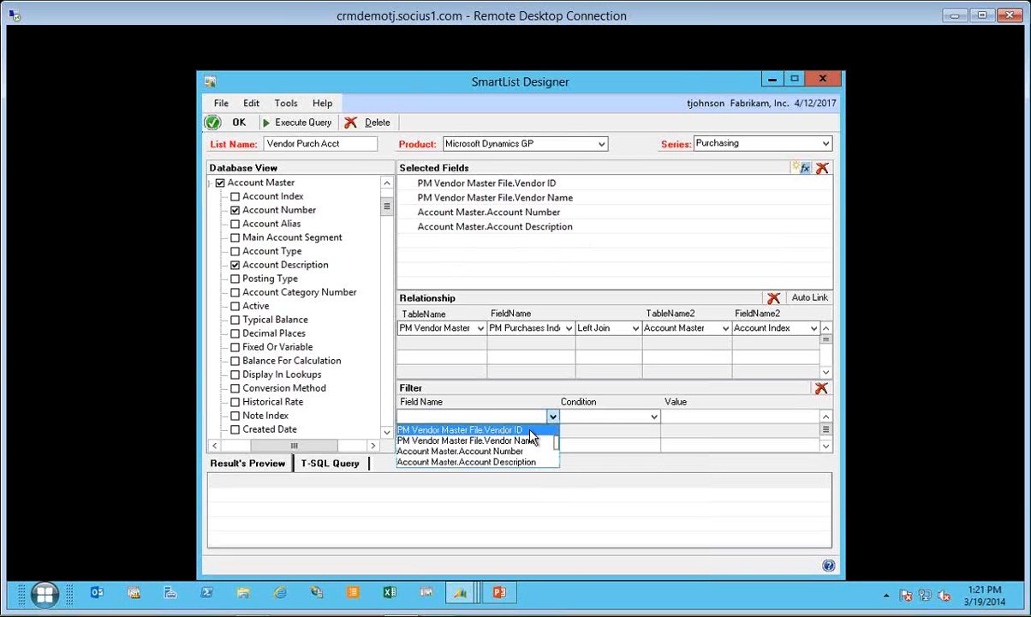
left_click(652, 416)
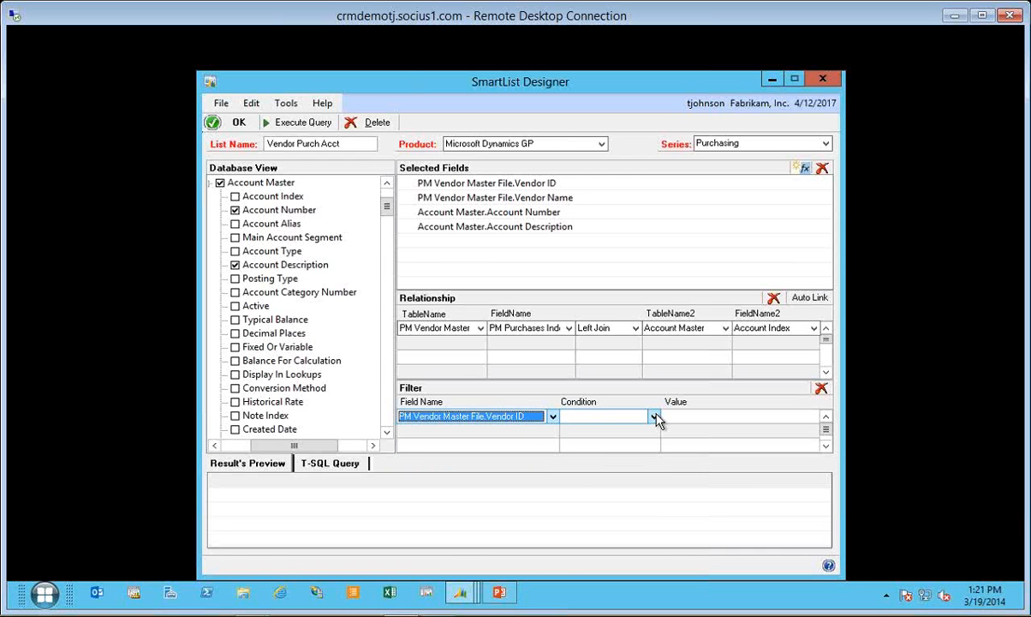
left_click(655, 417)
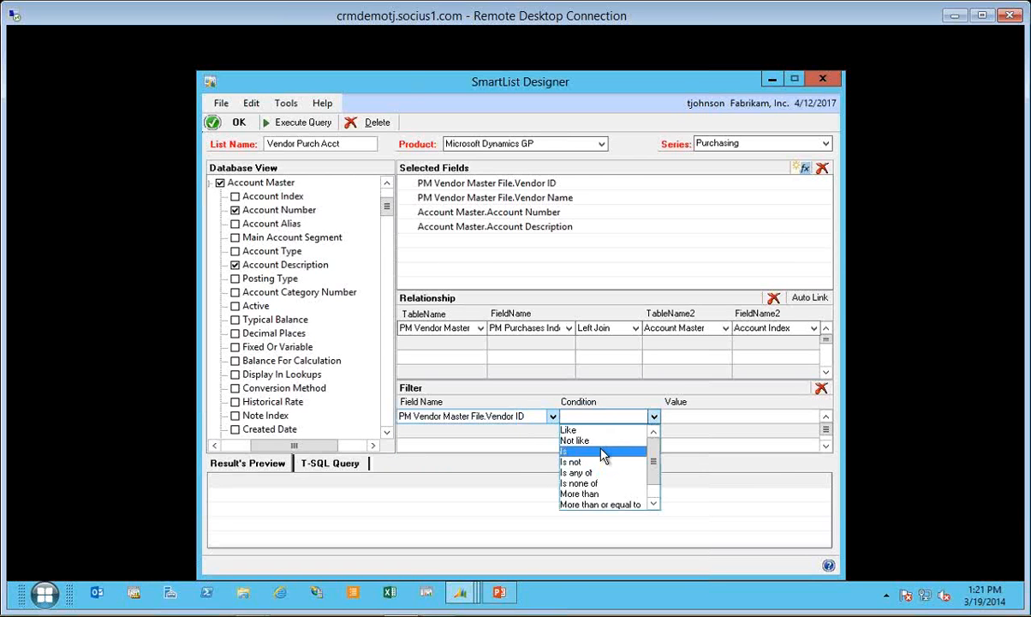
left_click_drag(651, 461, 656, 501)
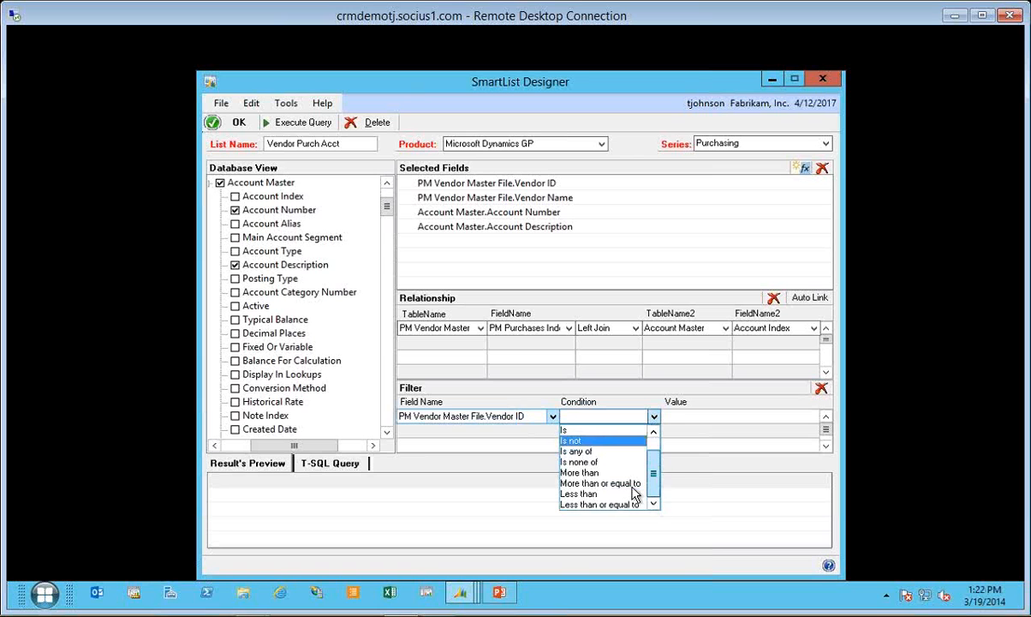
left_click(491, 394)
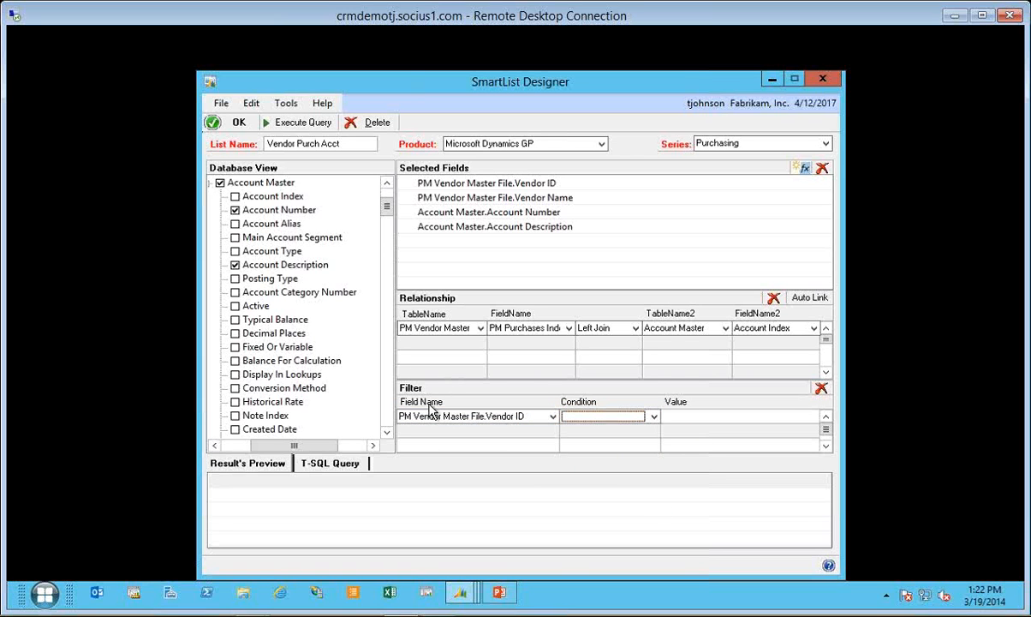
left_click(822, 390)
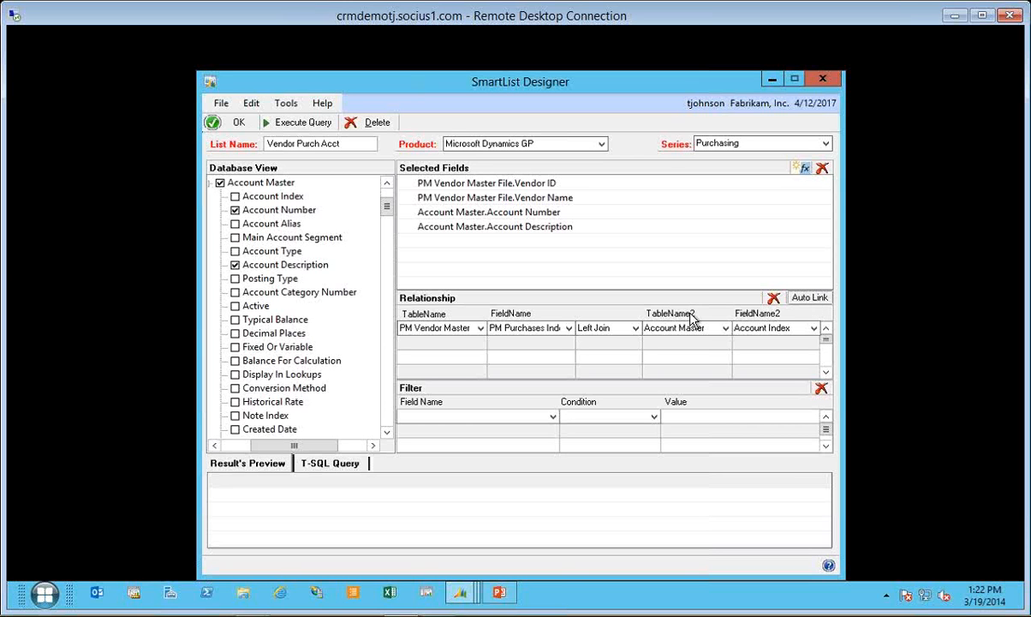
Step: Keep Left Join as the relationship's join type and execute the query
left_click(635, 329)
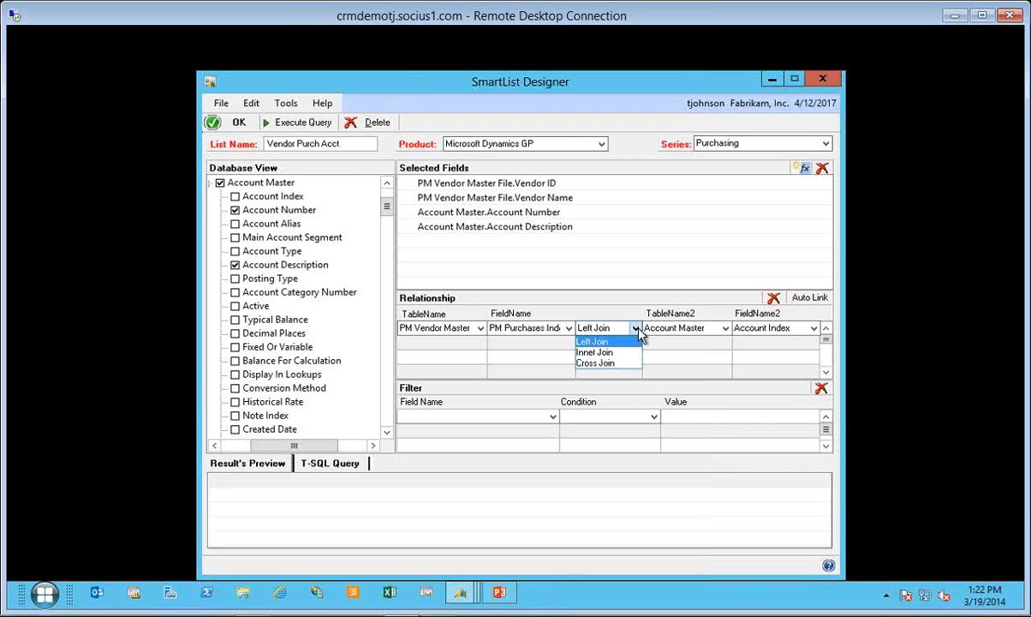
left_click(639, 336)
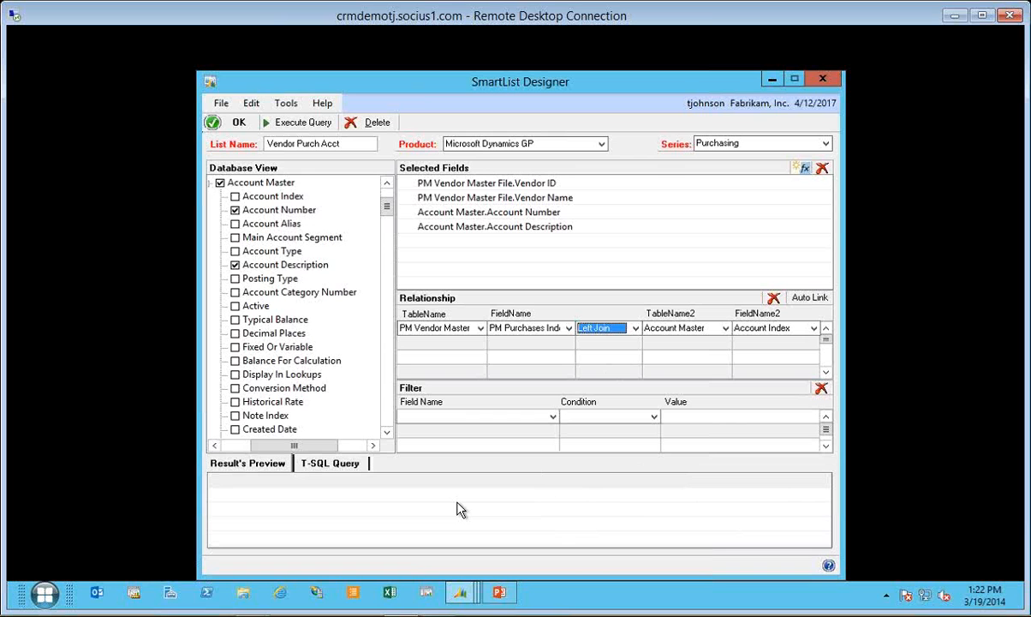
left_click(295, 123)
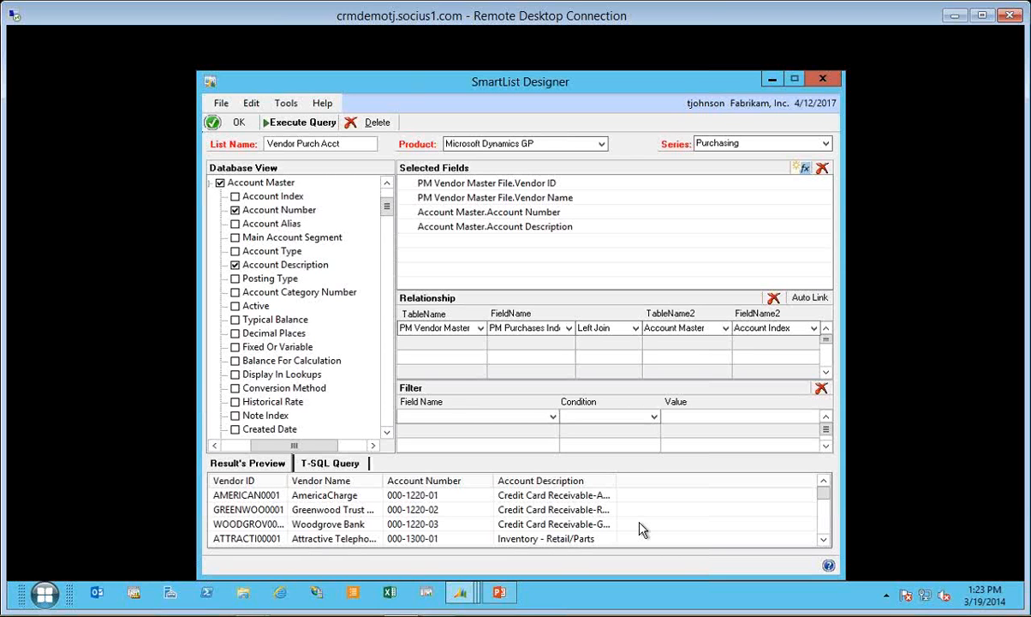
Step: Examine the generated T-SQL query and look through the vendor rows in the results preview
left_click(330, 463)
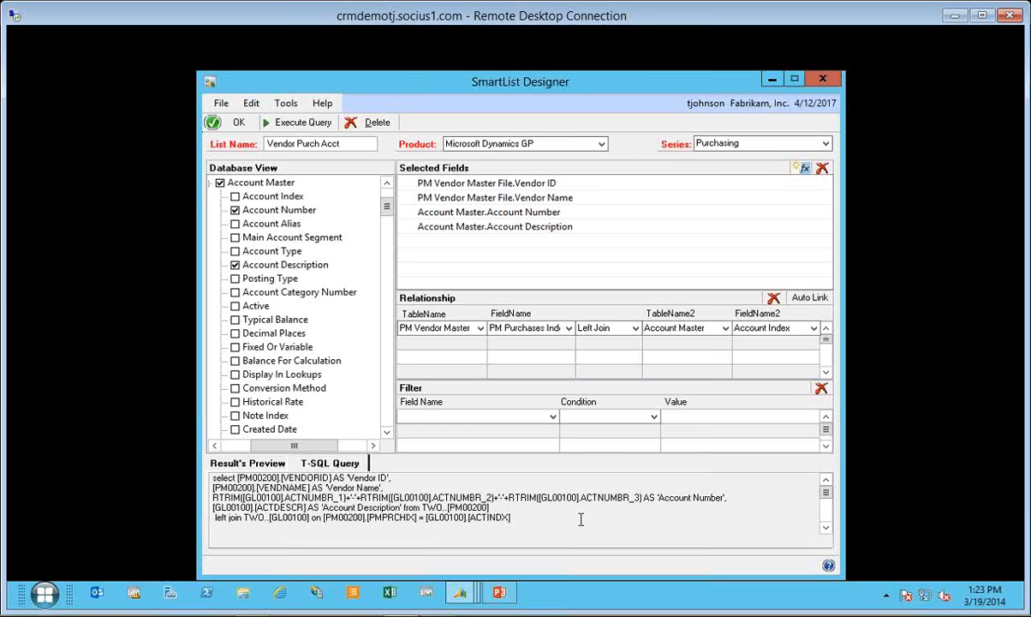
left_click(236, 462)
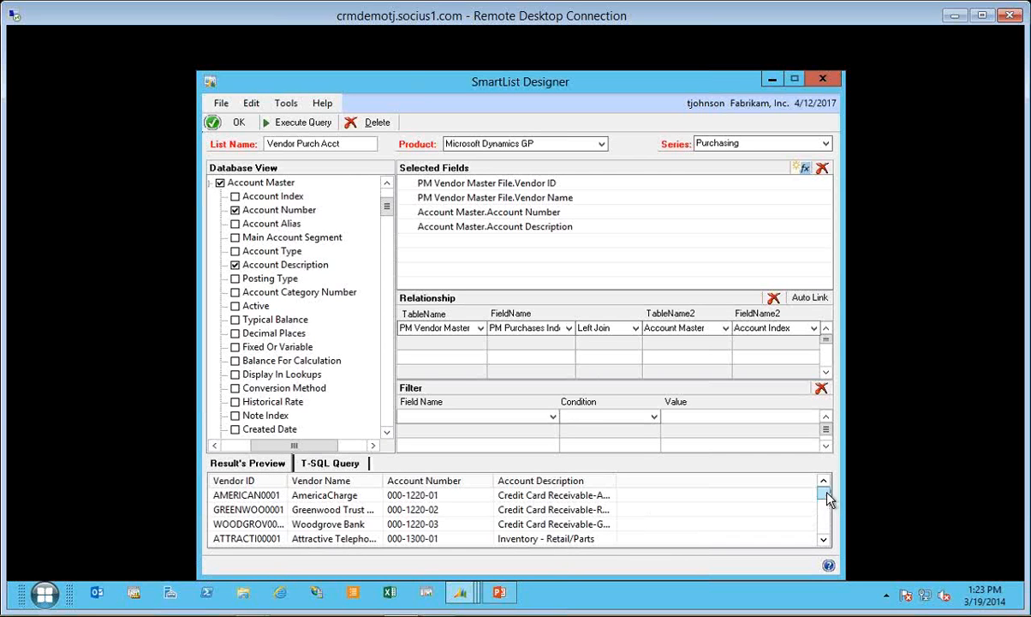
left_click(828, 521)
left_click(828, 521)
left_click(828, 520)
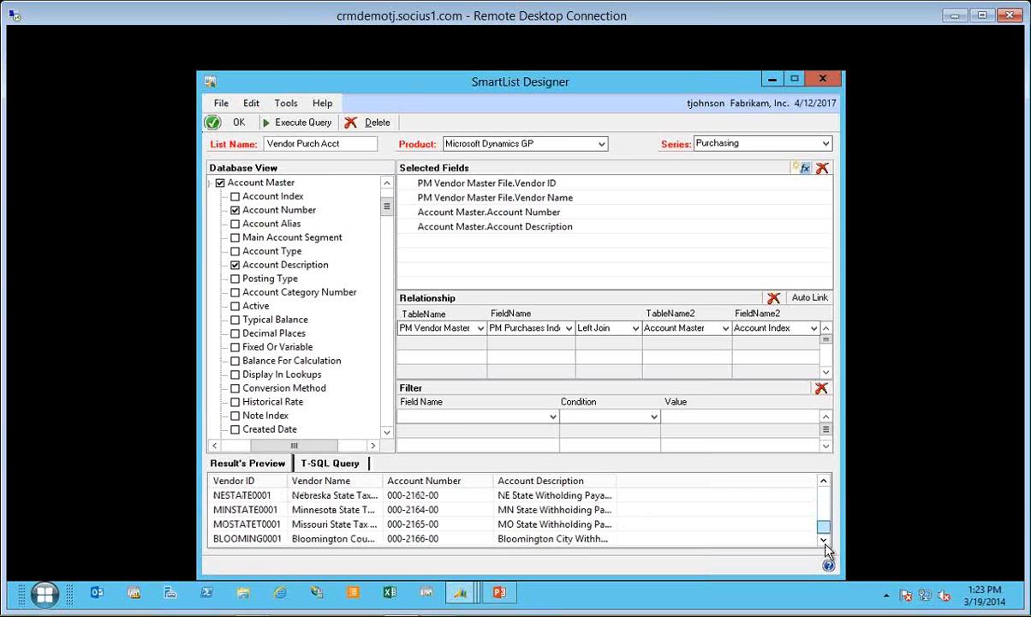
left_click_drag(828, 521, 827, 492)
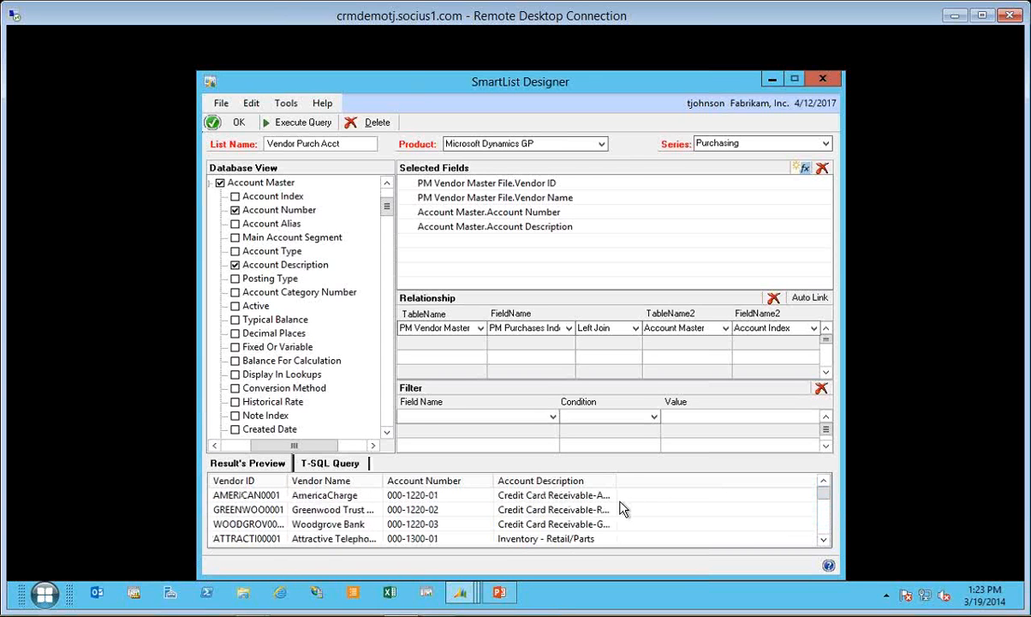
Step: Save the Vendor Purch Acct list design and expand the list's folder under Purchasing in SmartList
left_click(237, 124)
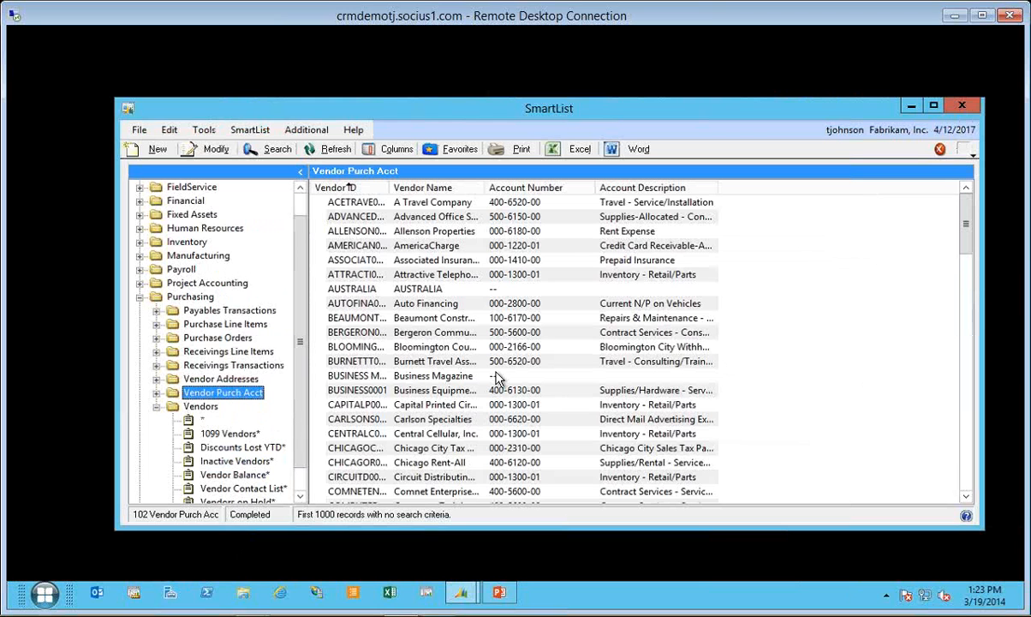
left_click(156, 394)
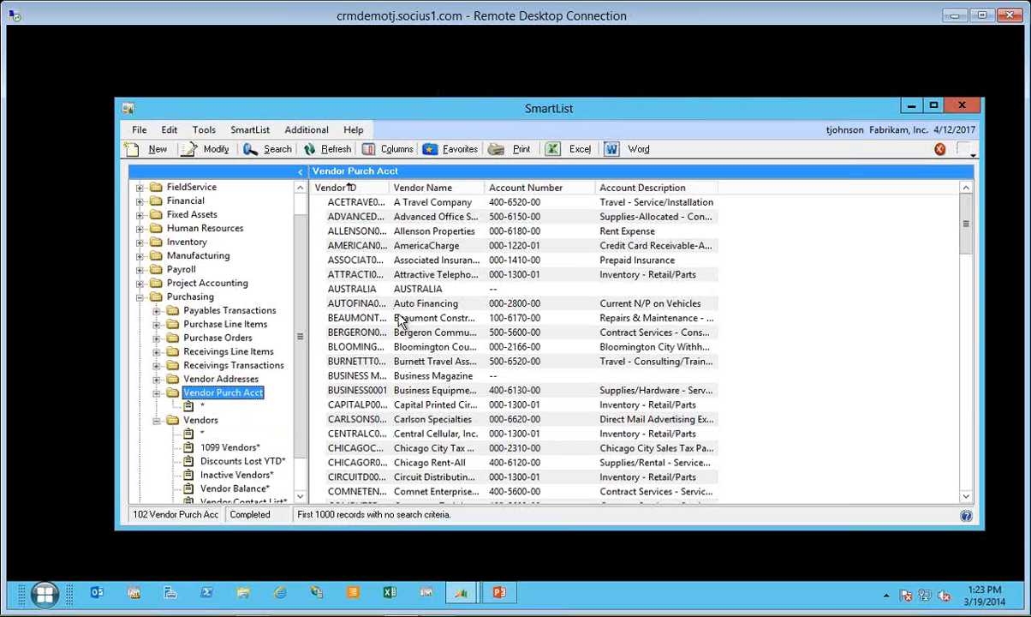
left_click(437, 289)
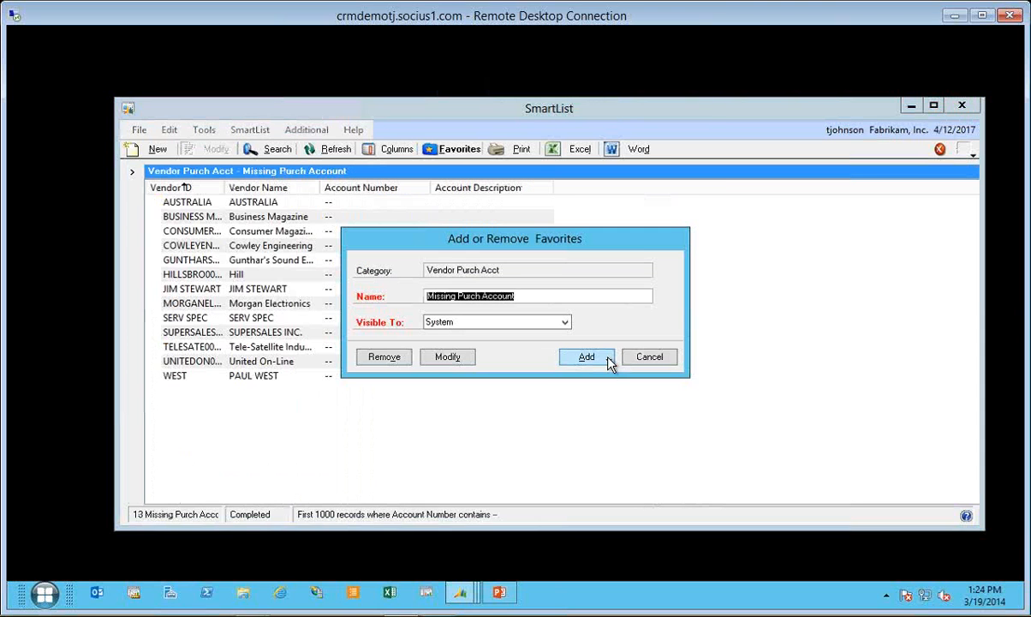
Step: View the options for adding the Missing Purch Account favorite, and close the favorites dialog without adding another
left_click(609, 361)
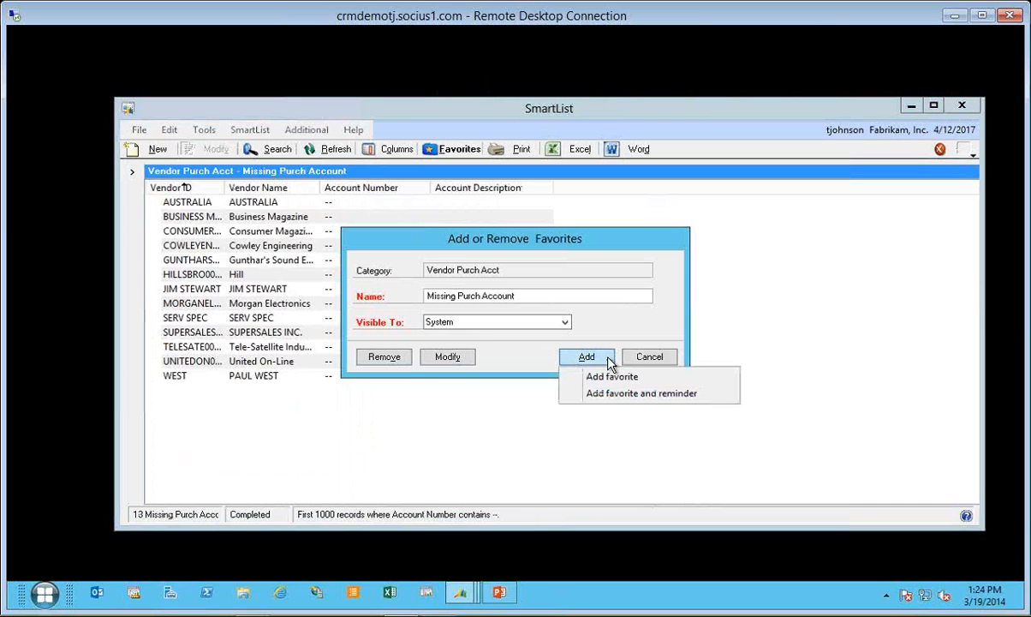
left_click(641, 268)
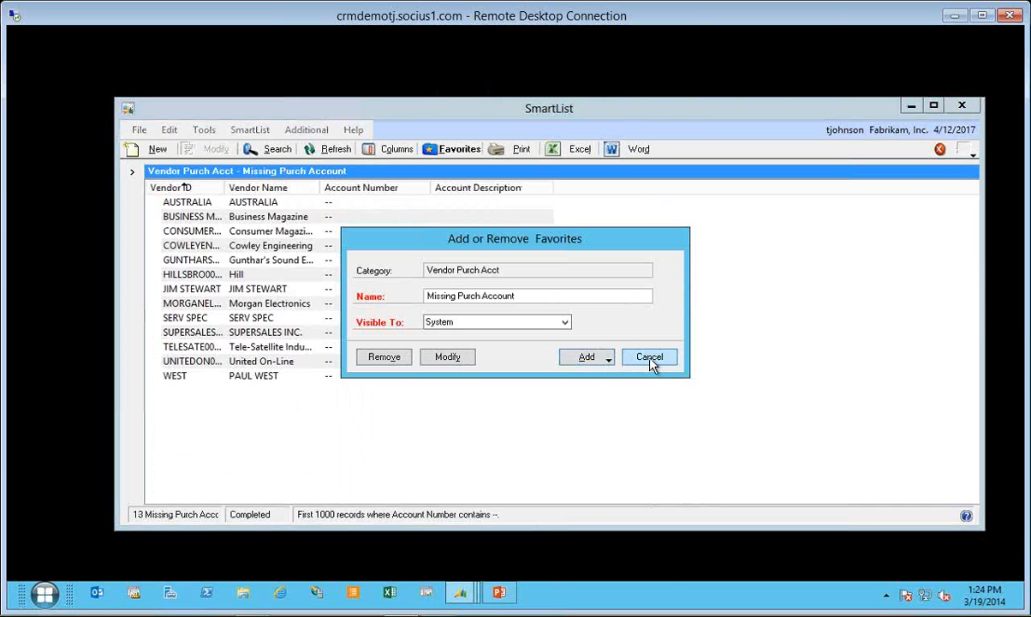
left_click(649, 359)
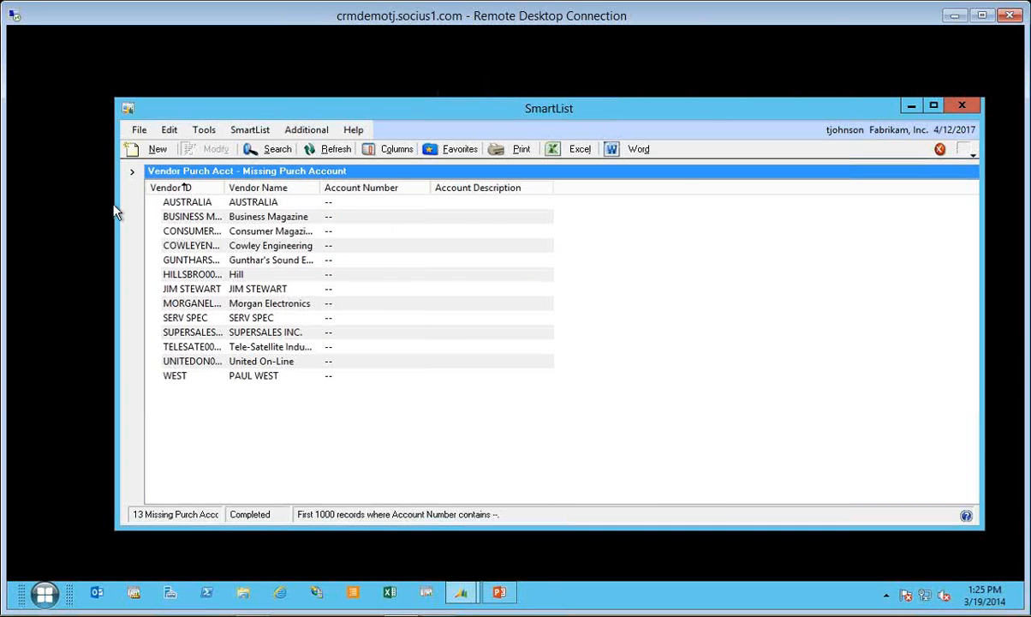
Step: Show the SmartList folder tree and check the search criteria behind Missing Purch Account, leaving them as they are
left_click(132, 172)
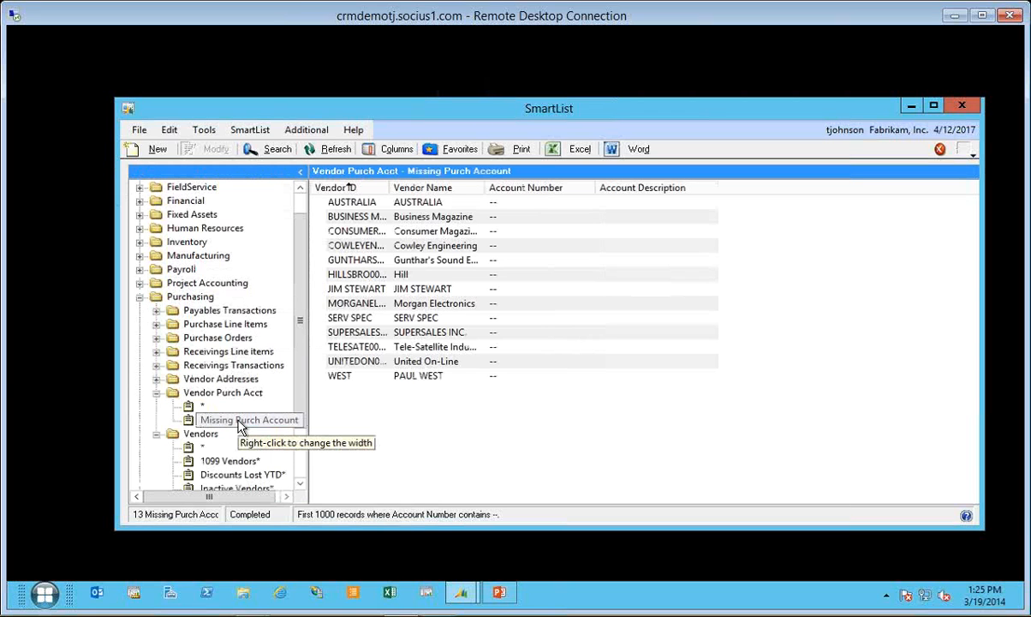
left_click(270, 150)
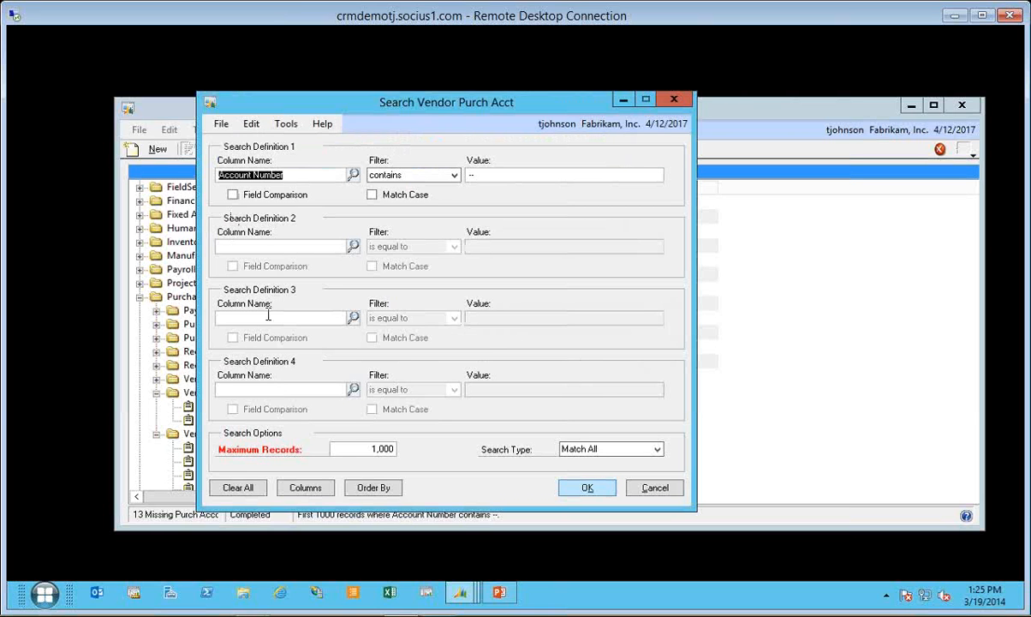
left_click(656, 487)
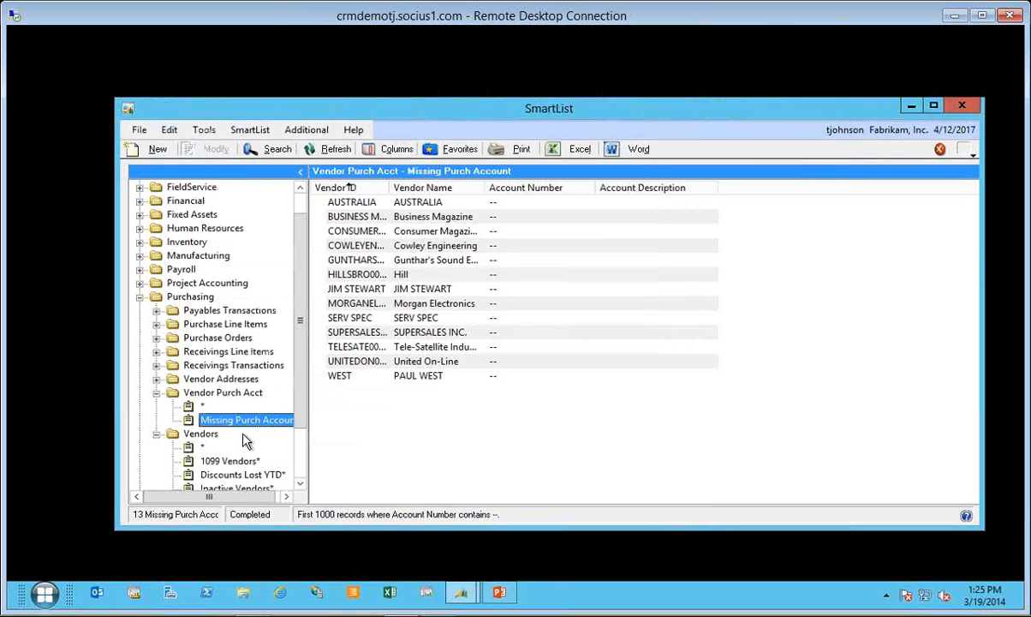
Step: Display the full Vendor Purch Acct list, run its Missing Purch Account favorite and open the favorite's search criteria
left_click(221, 394)
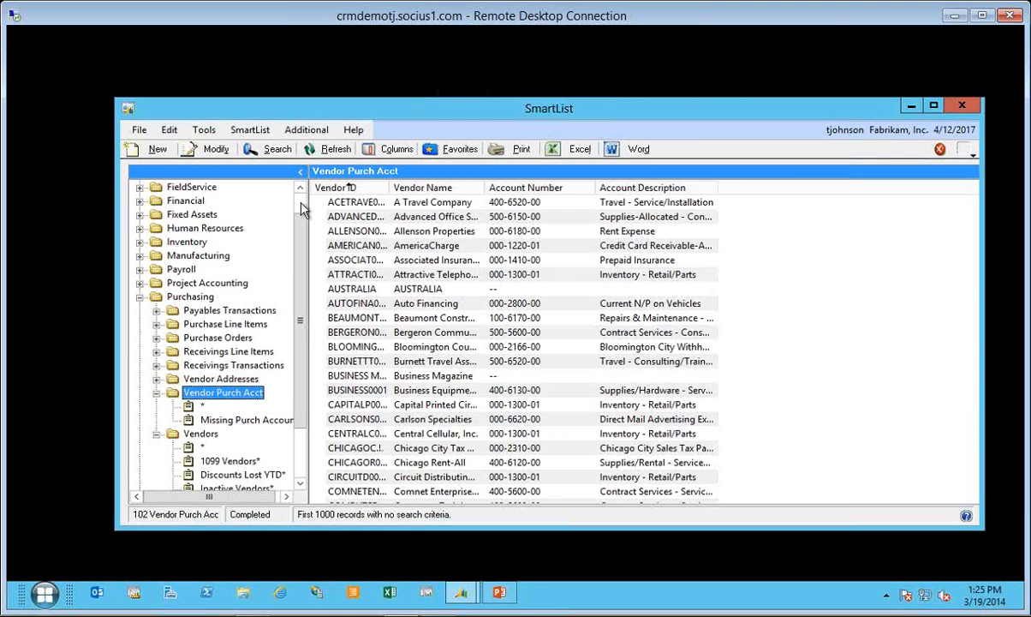
left_click(247, 421)
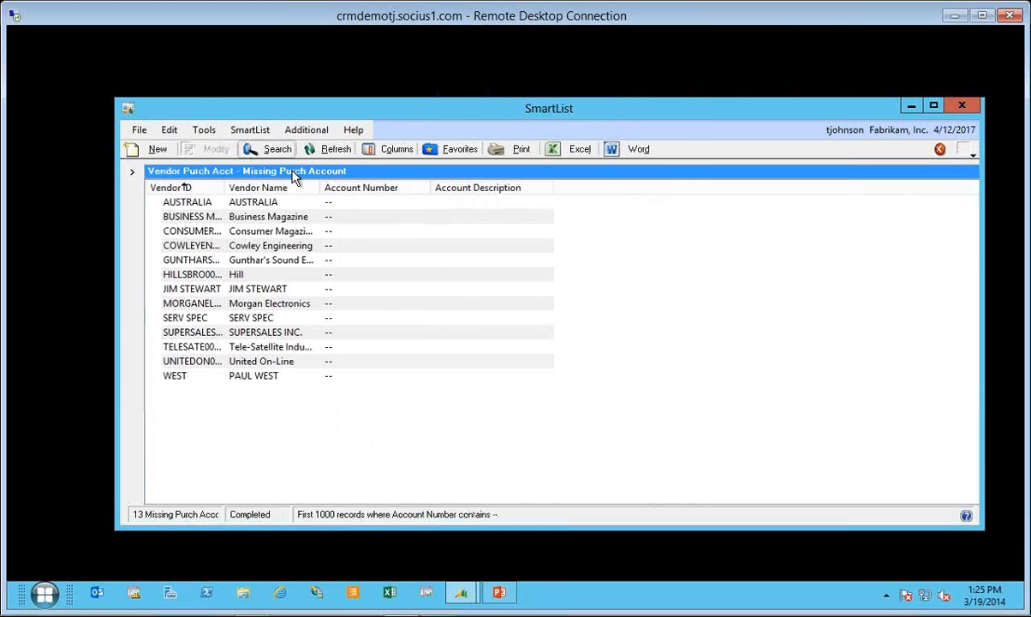
left_click(273, 149)
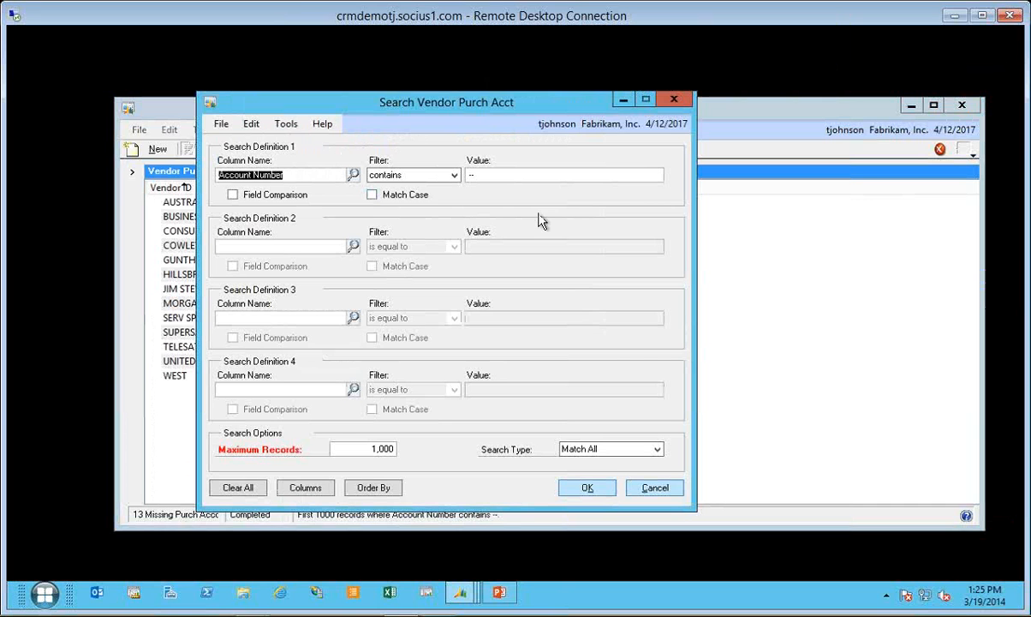
Step: Close the search criteria, view the options for adding the Missing Purch Account favorite, and leave the favorites dialog without adding anything
left_click(653, 488)
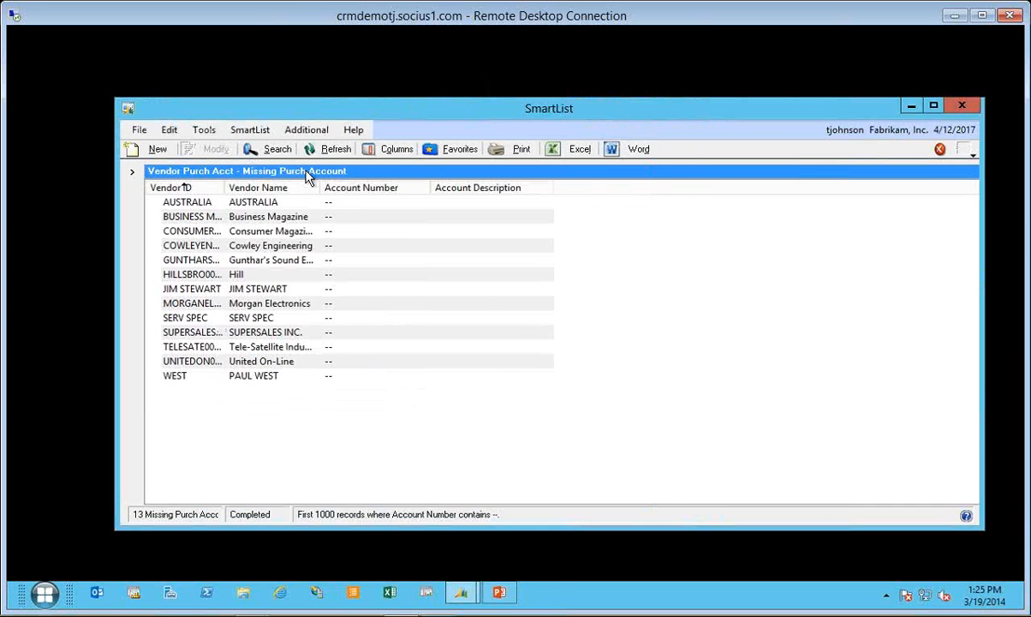
left_click(456, 150)
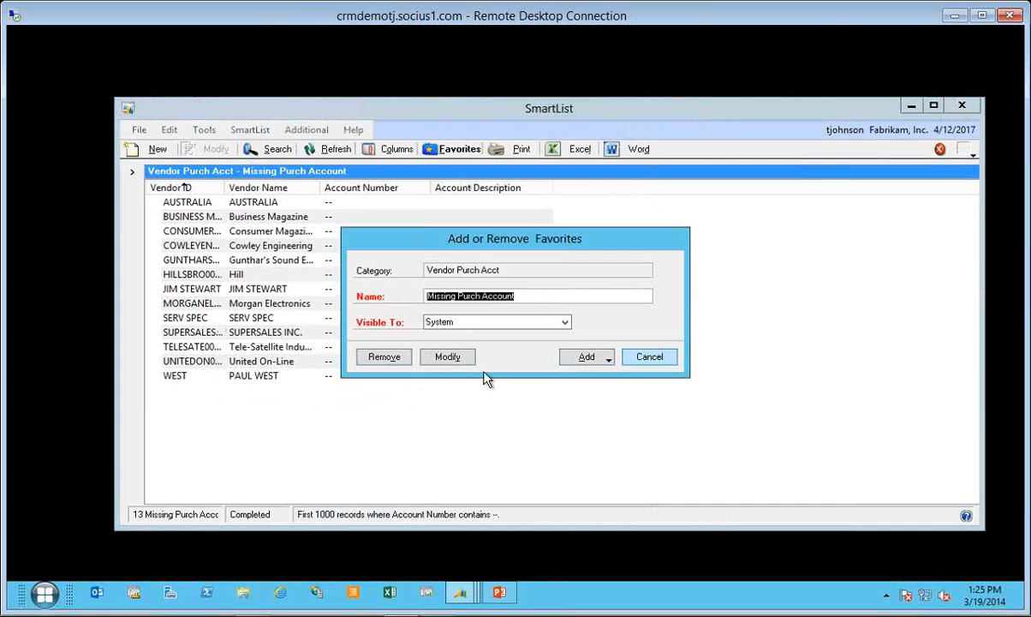
left_click(608, 360)
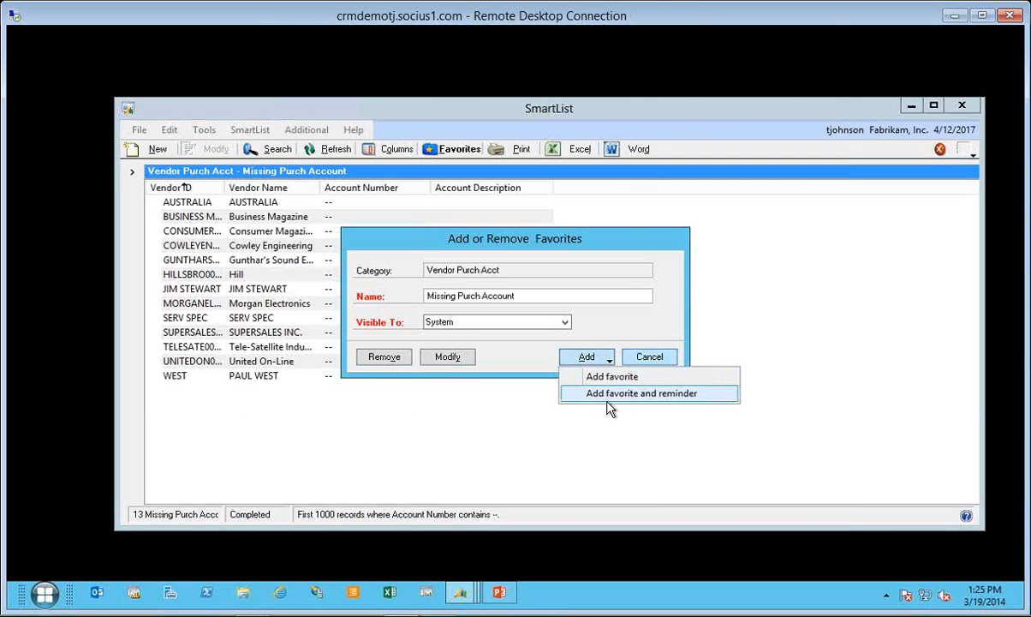
left_click(657, 359)
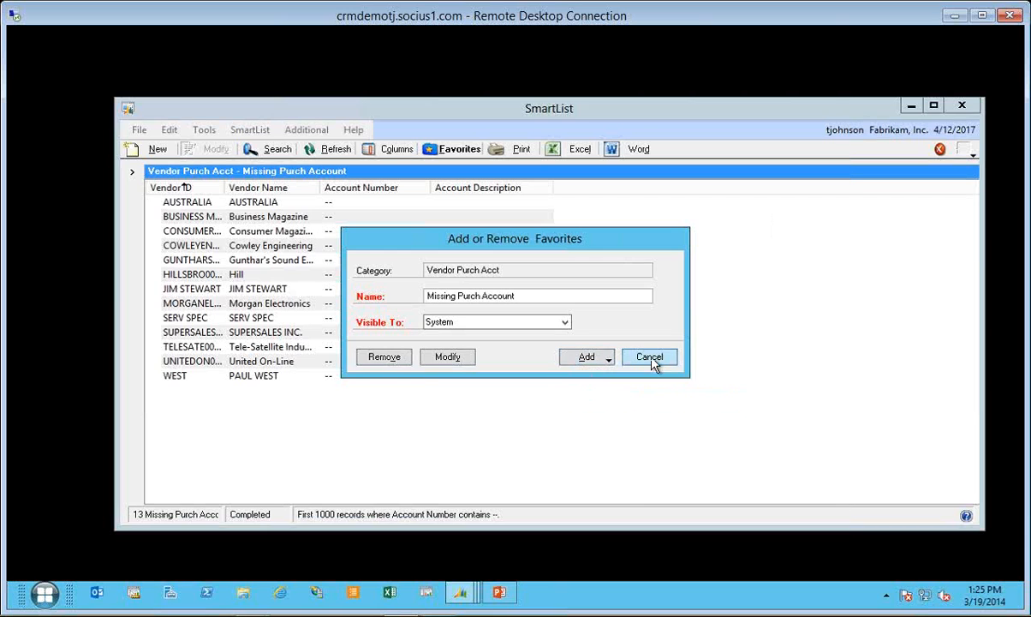
left_click(651, 359)
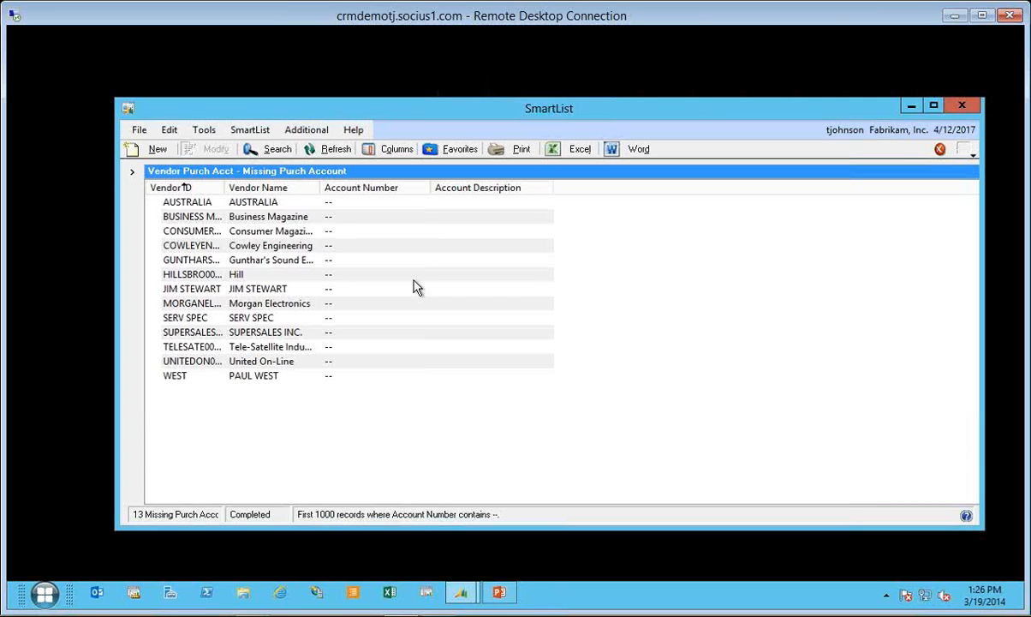
Step: Filter the full Vendor Purch Acct list to records whose Account Number is between 000-1300-00 and 000-1300-99
left_click(132, 172)
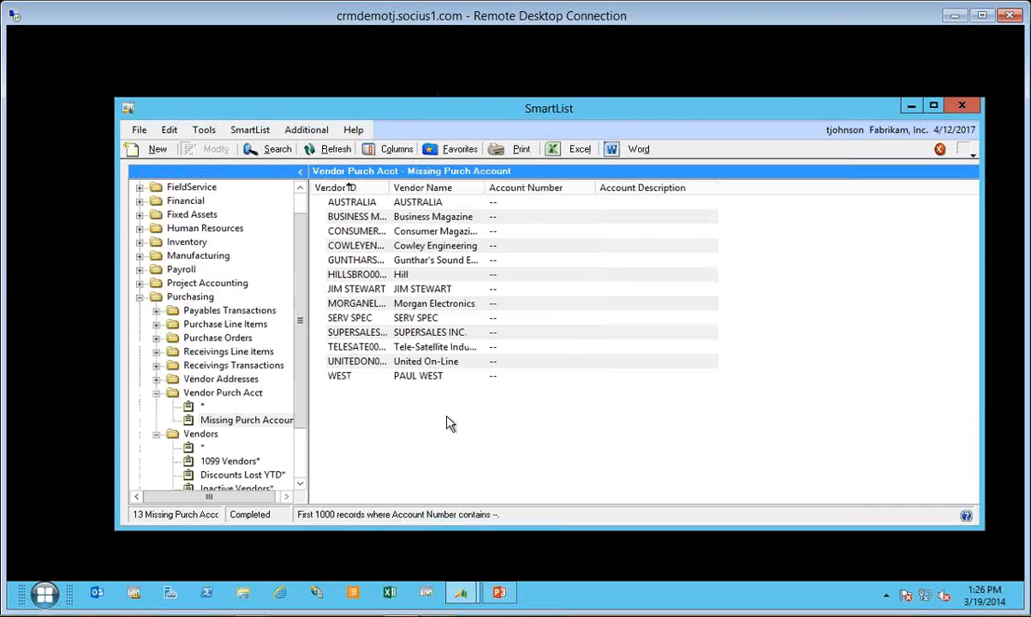
left_click(223, 394)
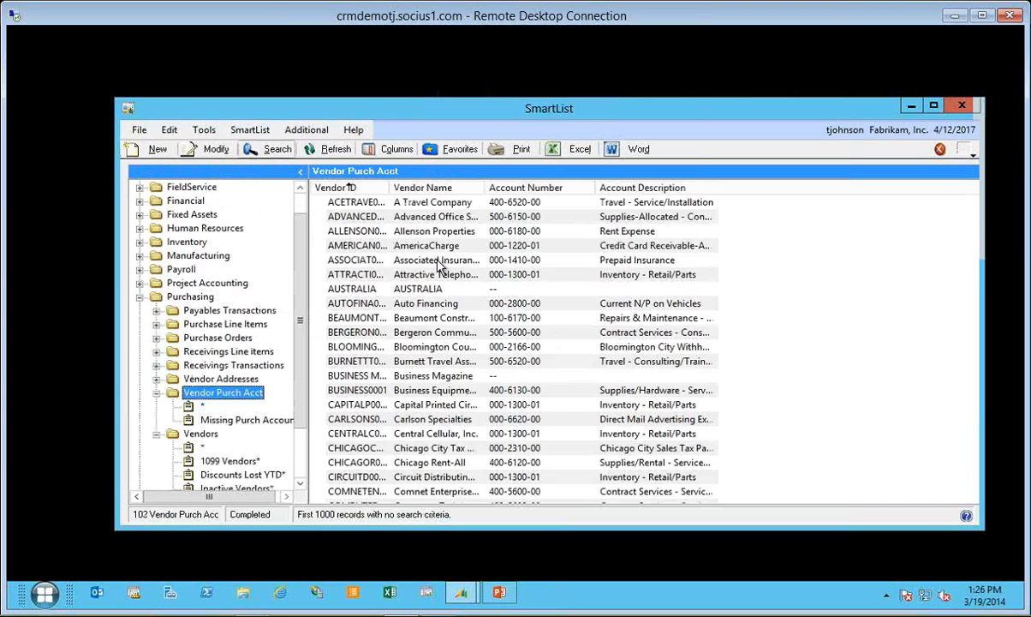
left_click(270, 150)
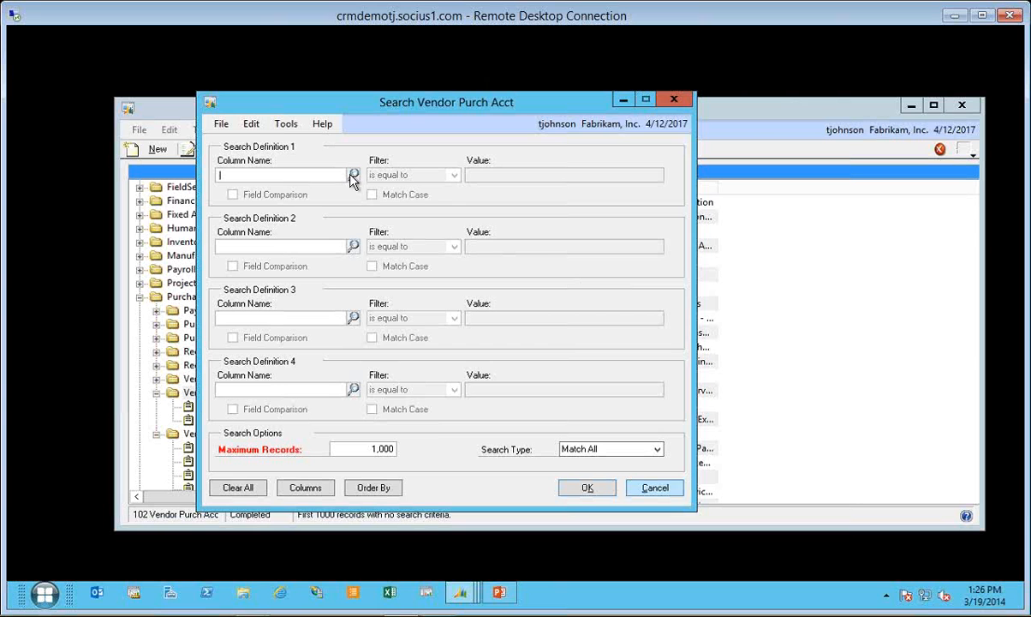
left_click(353, 176)
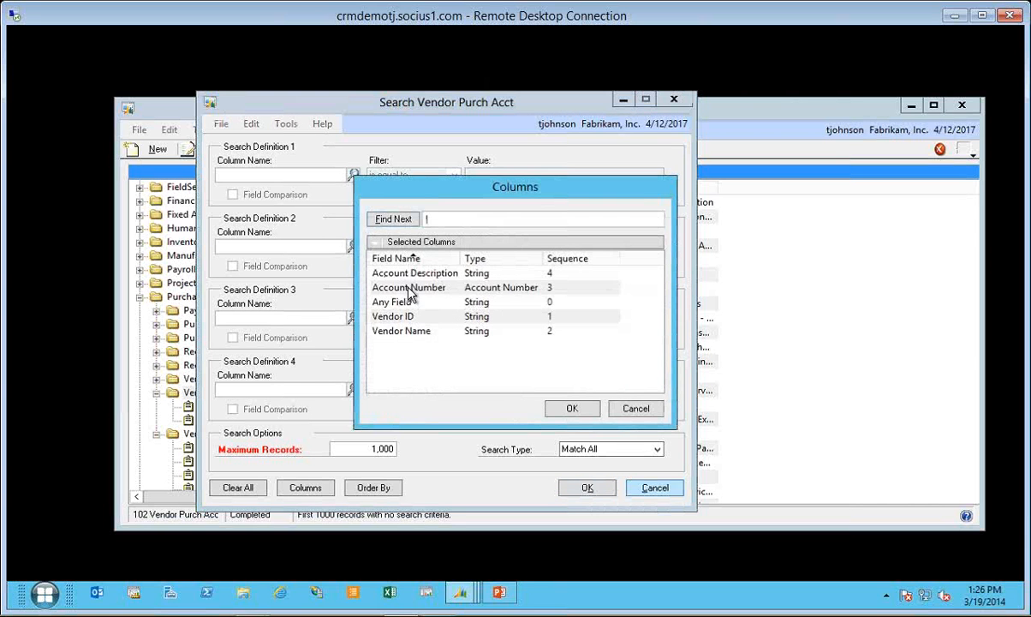
double_click(409, 288)
left_click(454, 175)
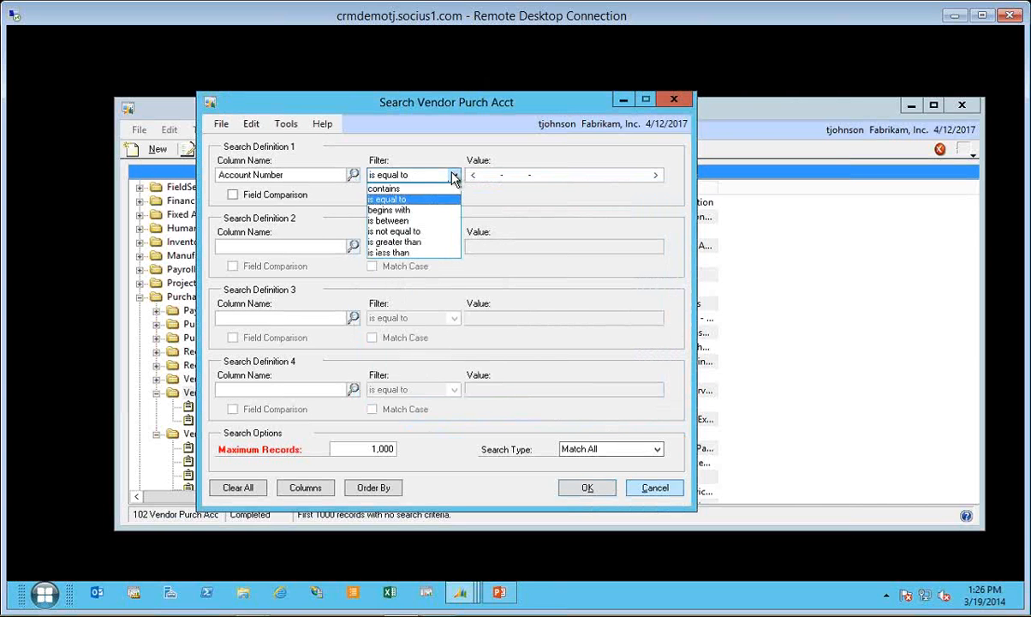
left_click(395, 220)
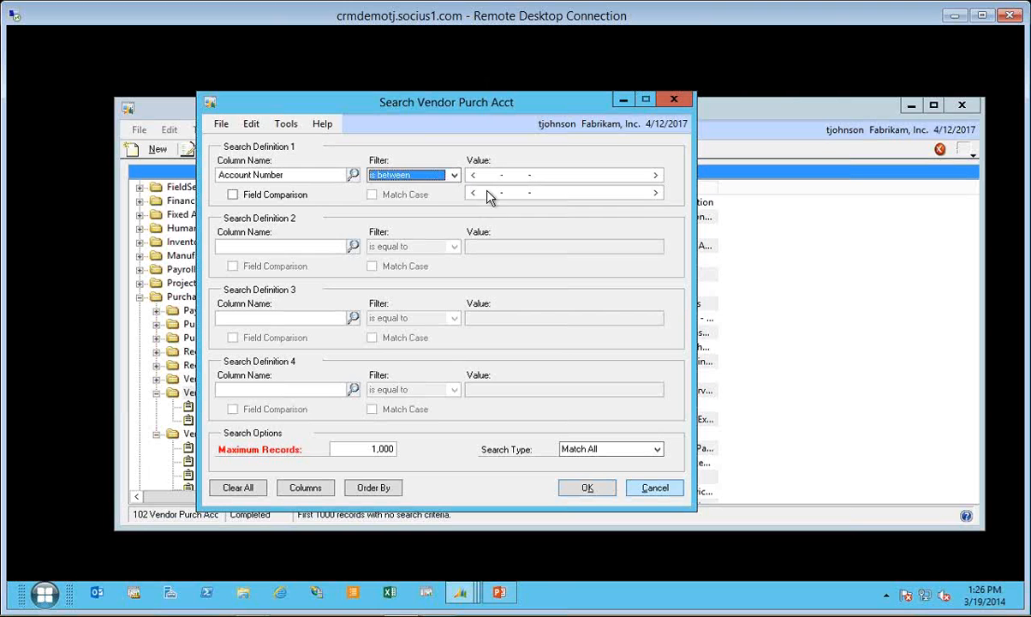
left_click(485, 174)
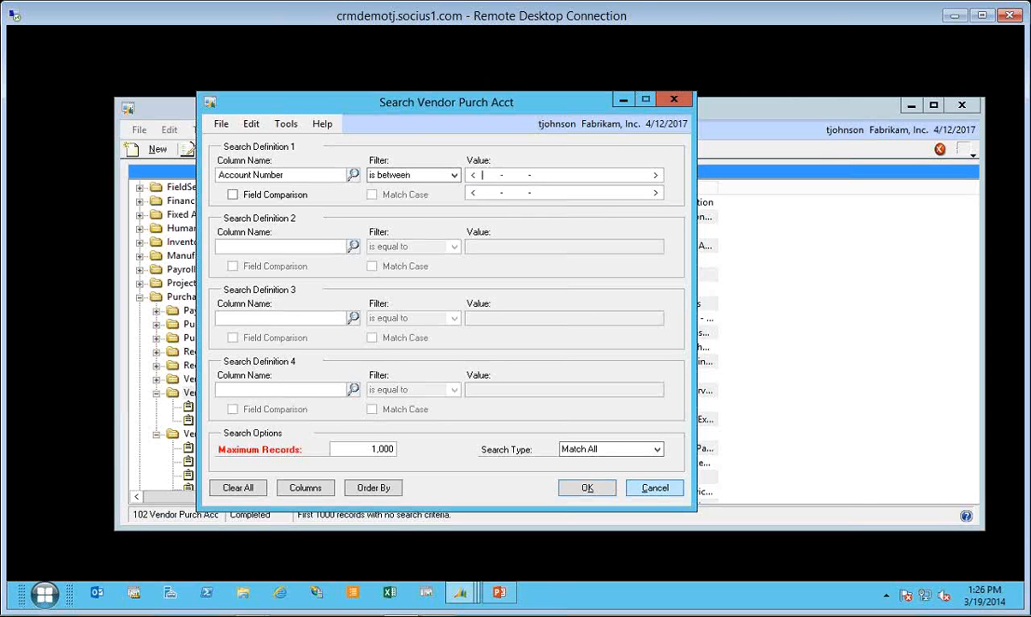
type("000 -1300 -00")
key("Tab")
type("000 -1300 -99")
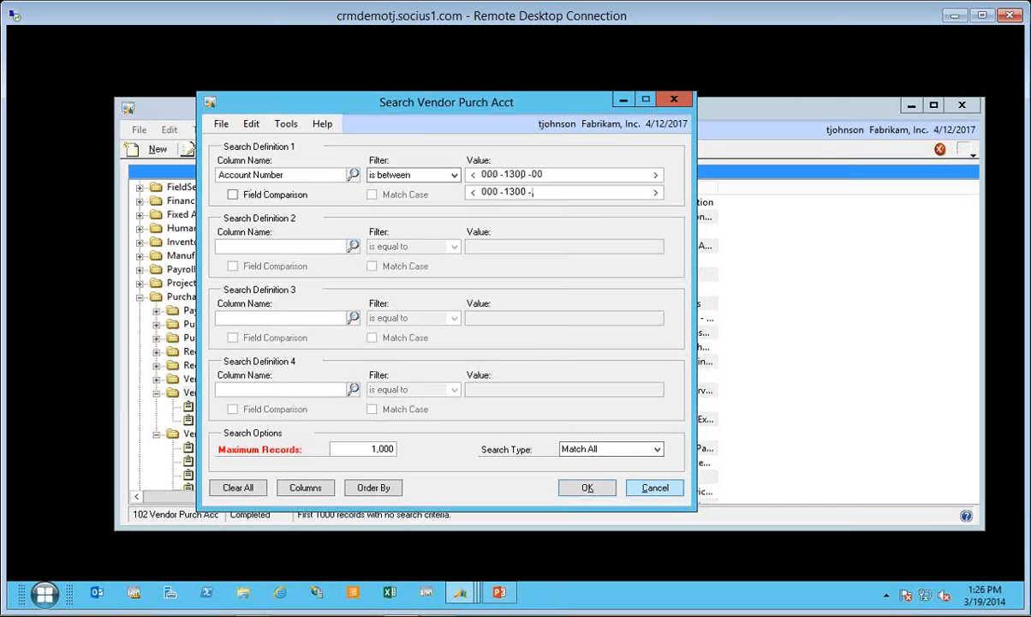
left_click(585, 488)
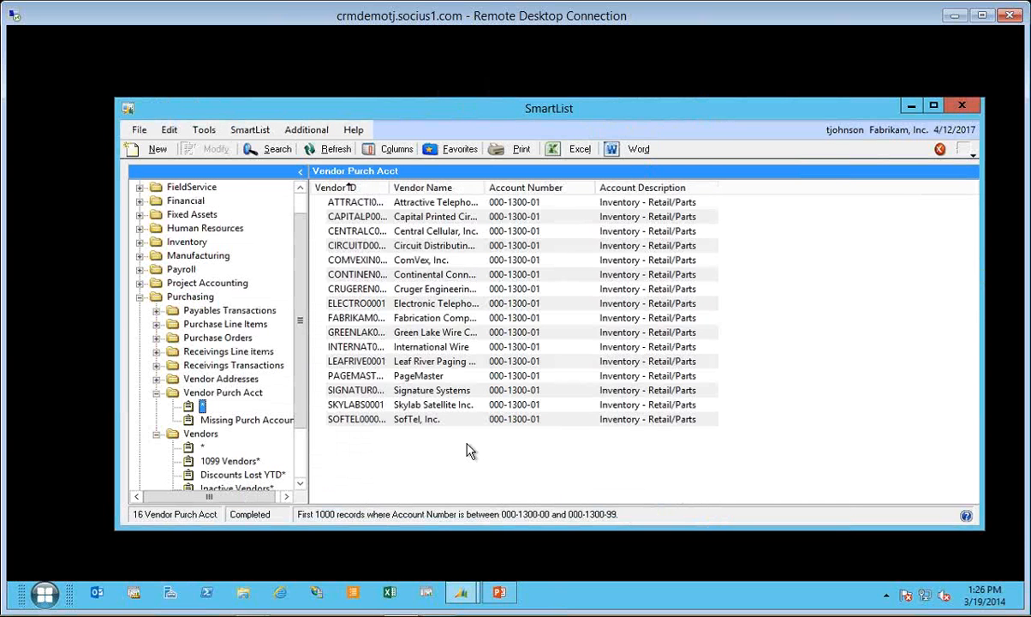
Step: Save the filtered Vendor Purch Acct list as a favorite named Inventory, visible to System
left_click(445, 151)
type("Invn")
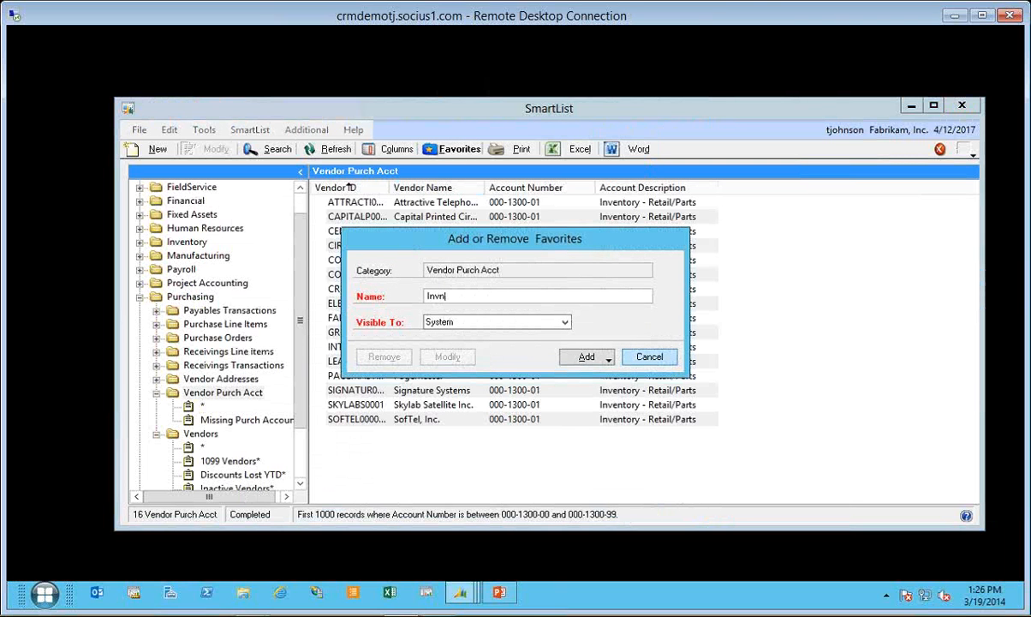
key("BackSpace")
type("entory")
left_click(607, 359)
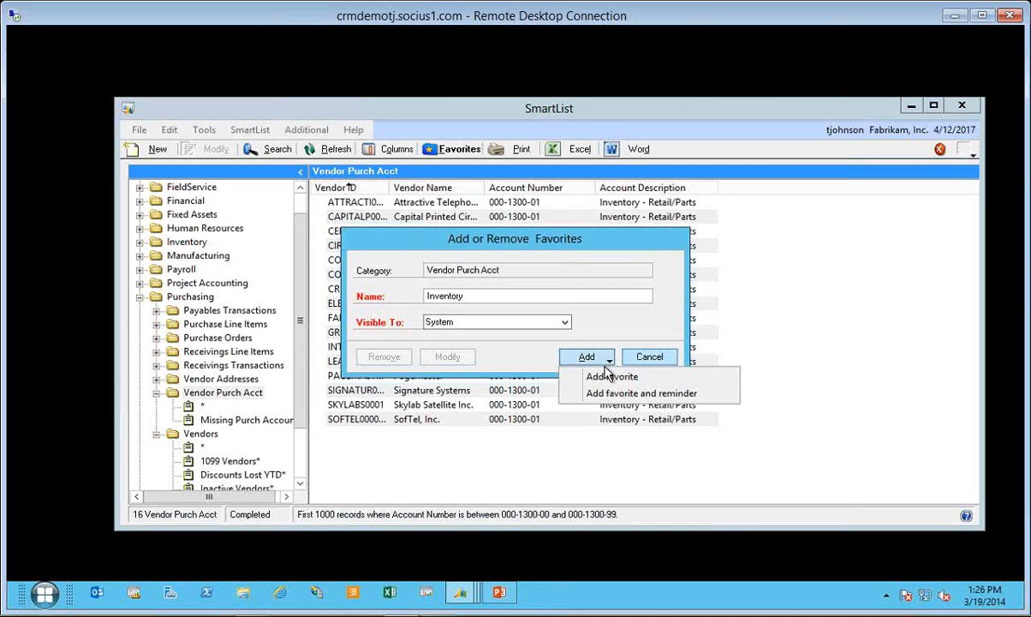
left_click(545, 374)
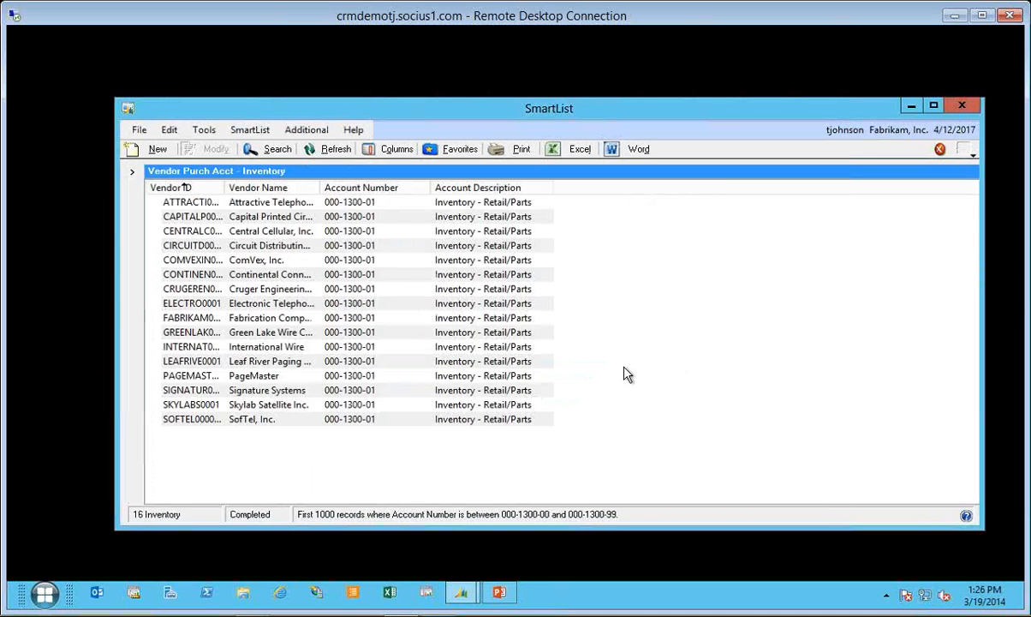
Step: Show the SmartList folder tree and fit the Vendor ID column of the Inventory favorite to its contents
left_click(132, 172)
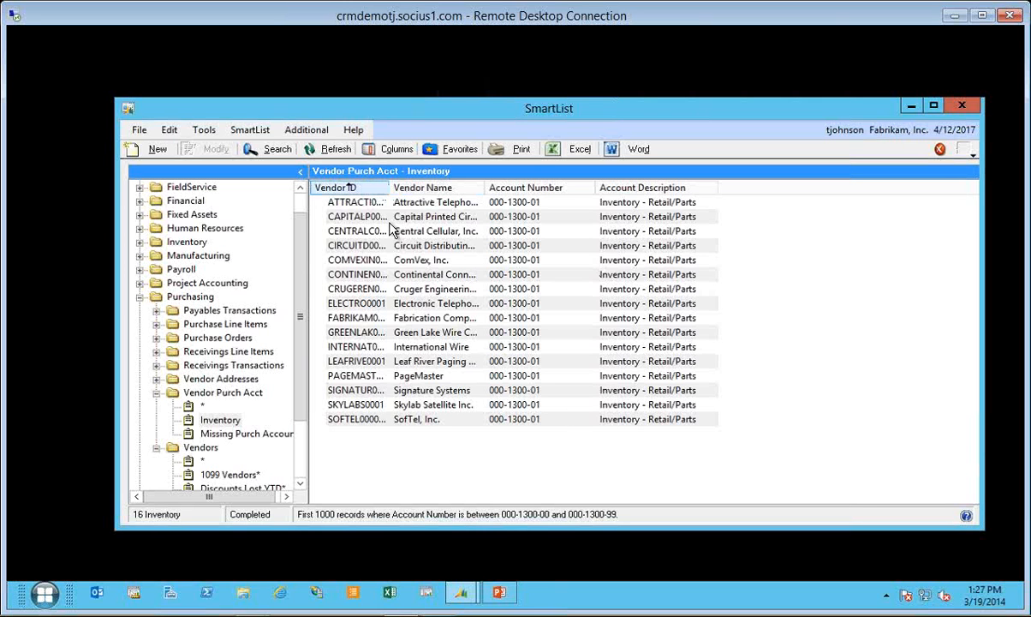
double_click(390, 188)
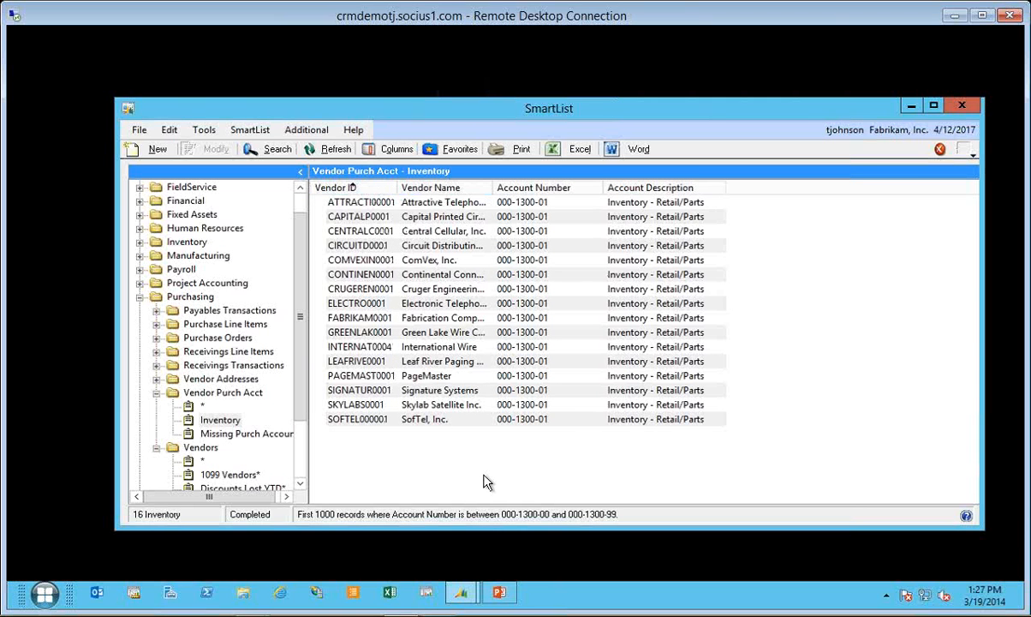
left_click(345, 221)
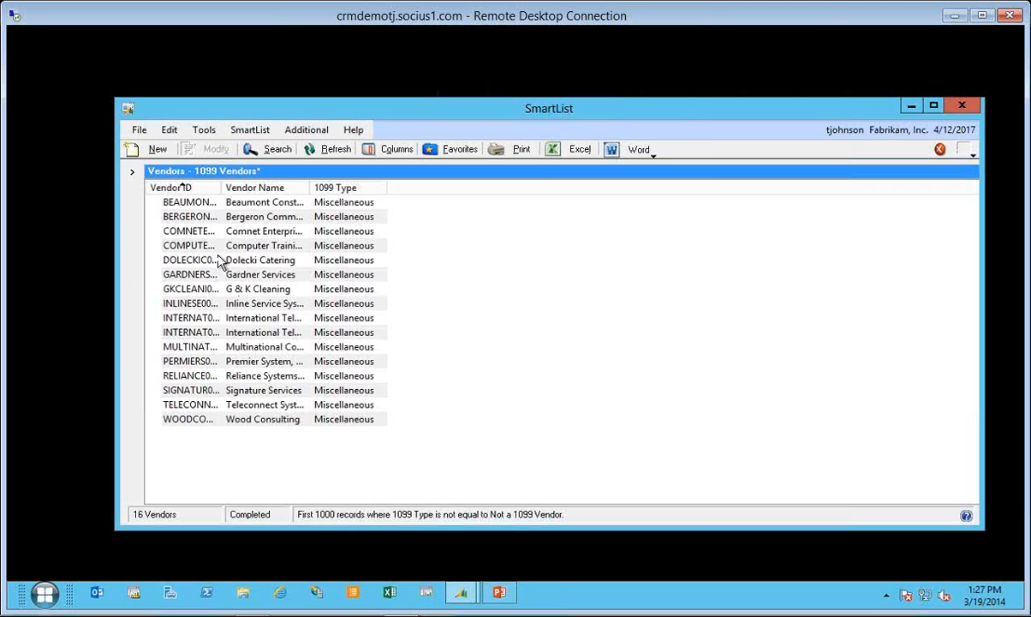
Step: From the 1099 Vendors list, look at Dolecki Catering's vendor record and Vendor Transaction Inquiry, closing each window
double_click(220, 261)
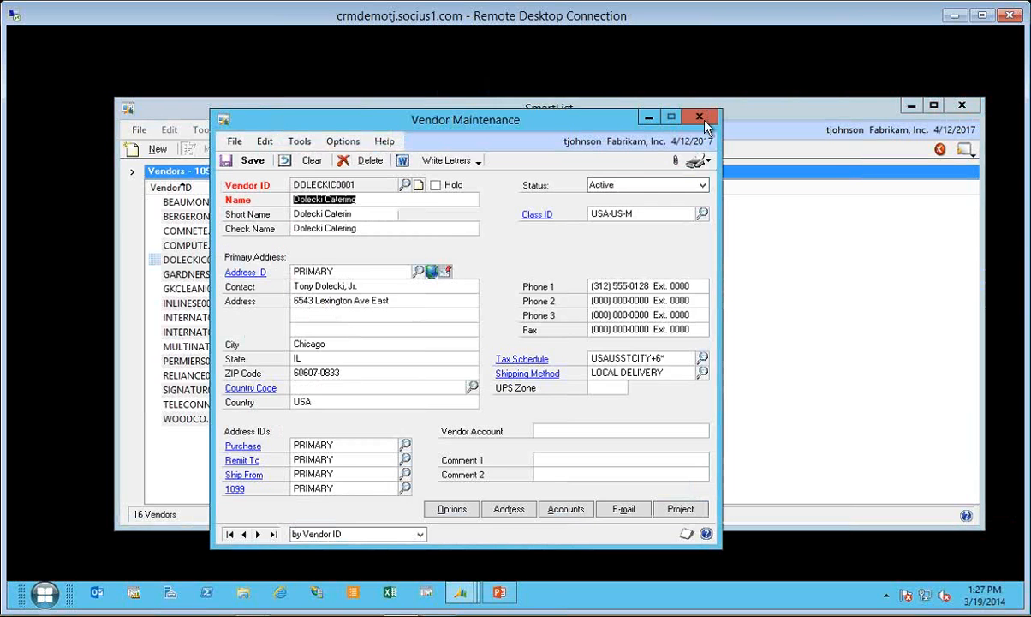
left_click(705, 118)
left_click(964, 151)
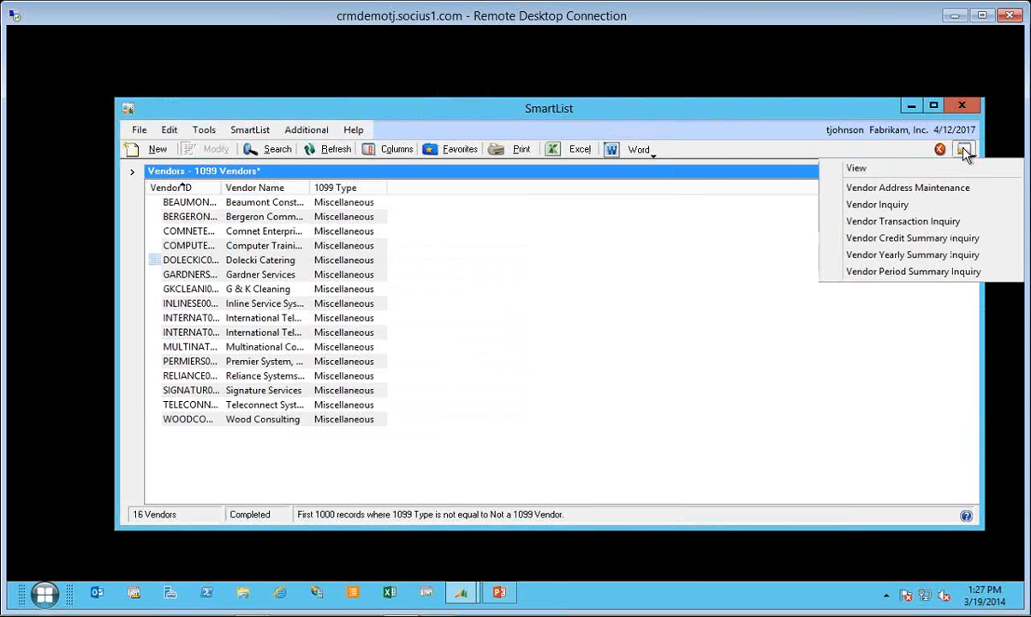
left_click(903, 221)
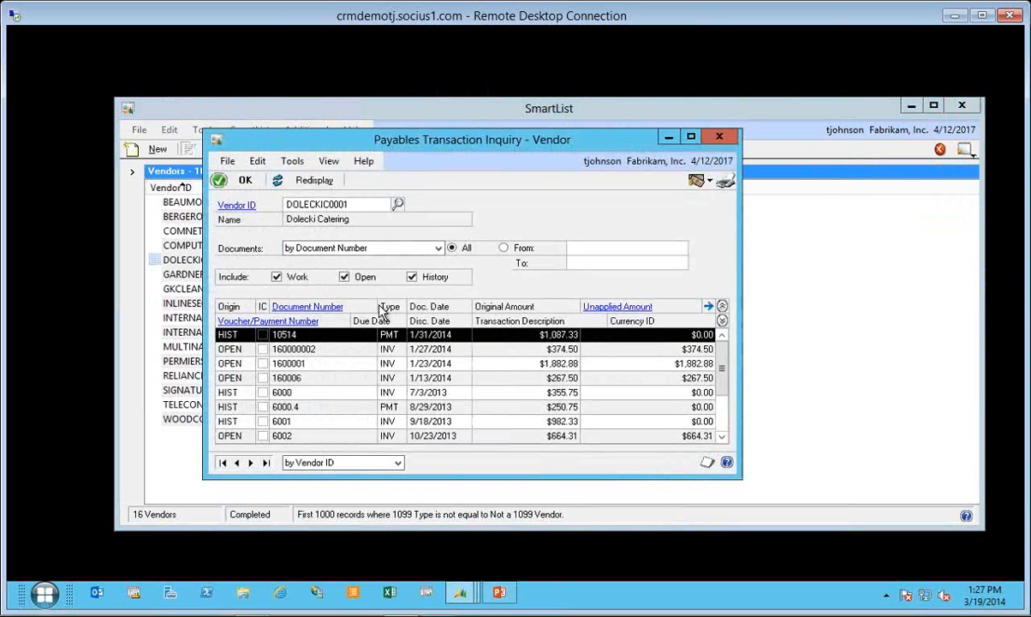
left_click(224, 180)
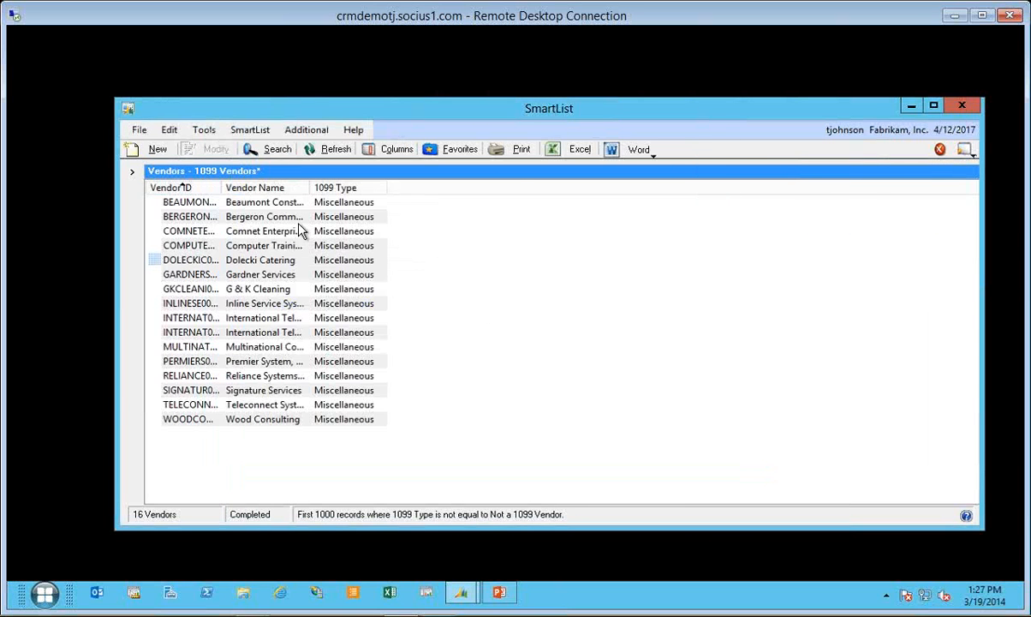
Step: Run the Missing Purch Account favorite under Vendor Purch Acct and export its results to Excel
left_click(132, 171)
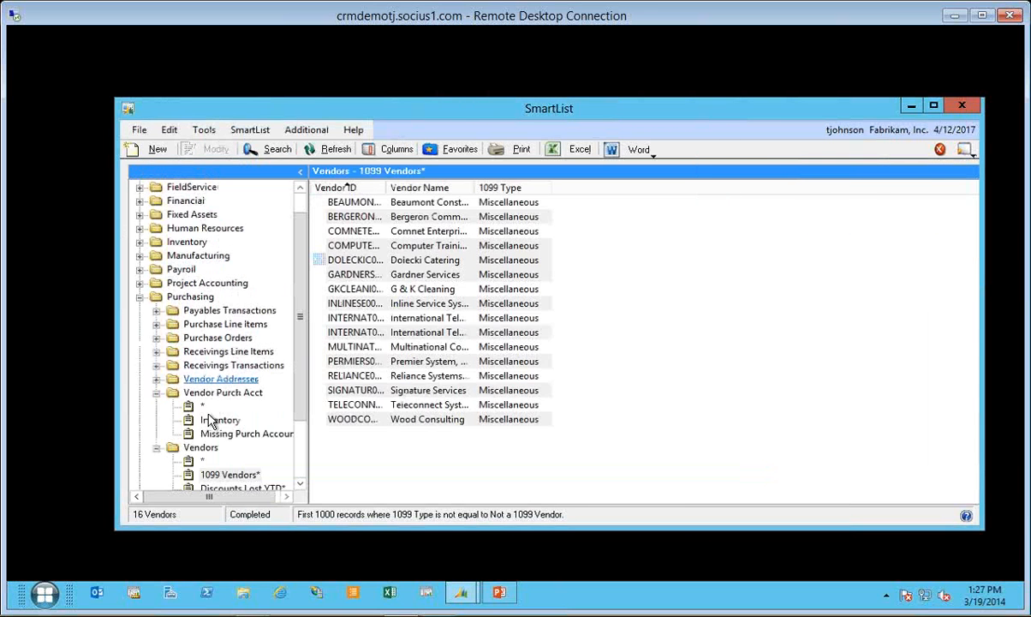
left_click(209, 434)
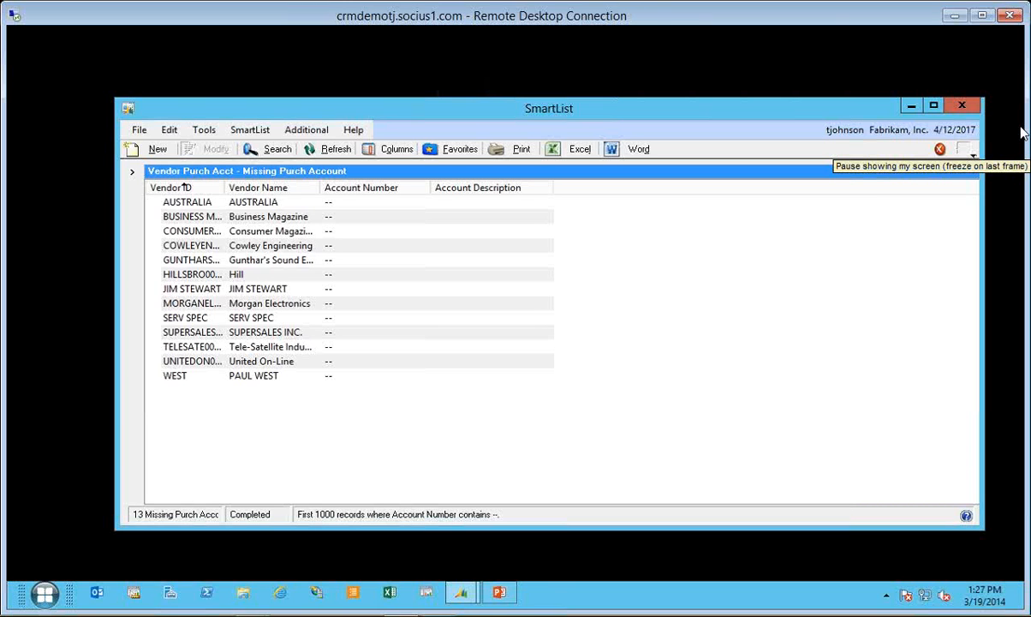
left_click(569, 150)
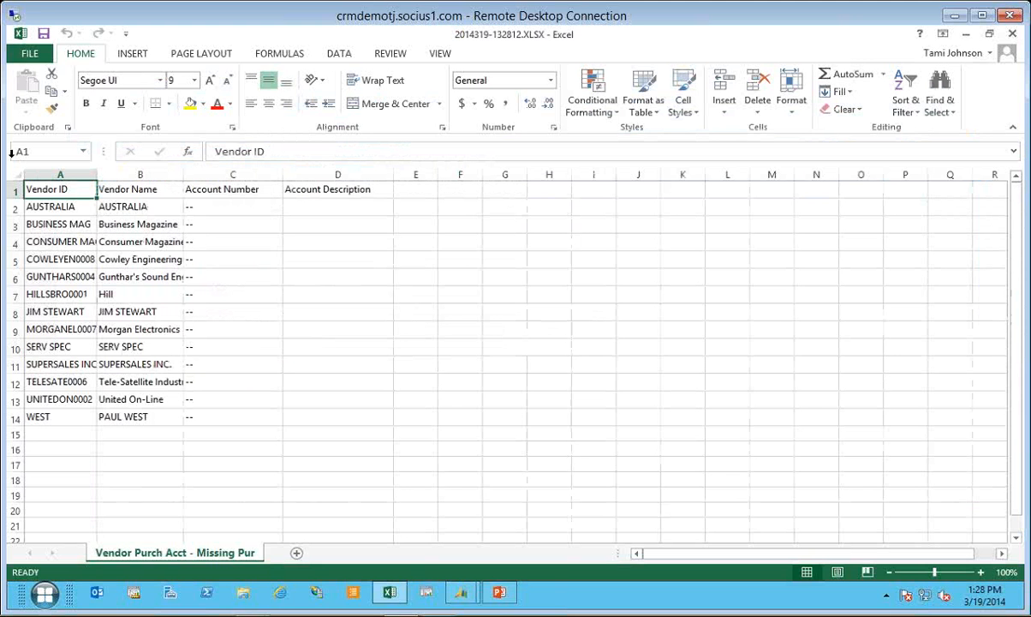
Step: Fit all columns of the exported vendor sheet to their contents and close the workbook without saving the changes
left_click(26, 176)
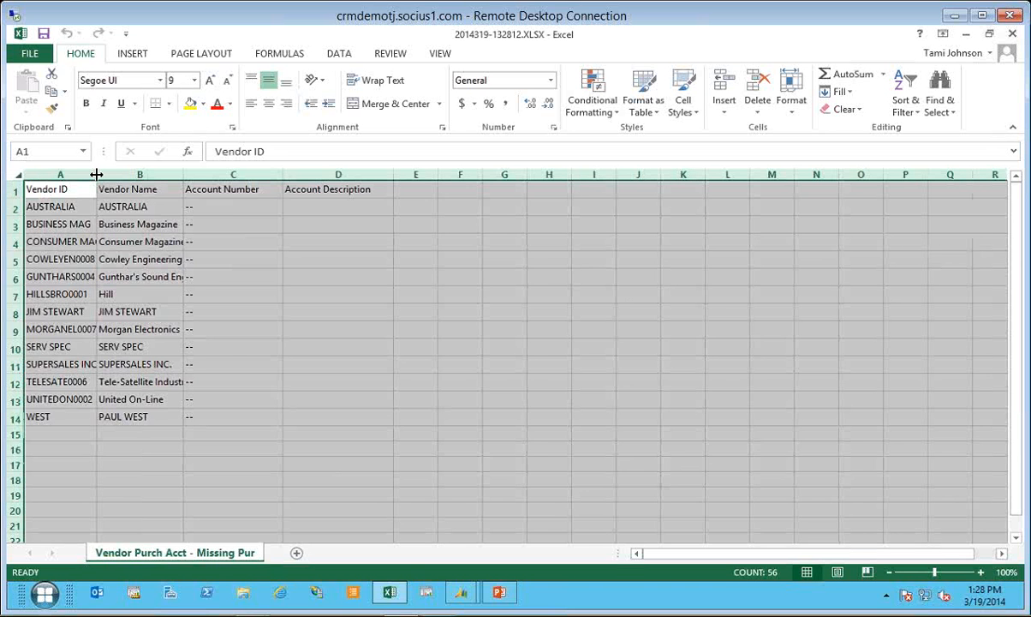
double_click(96, 175)
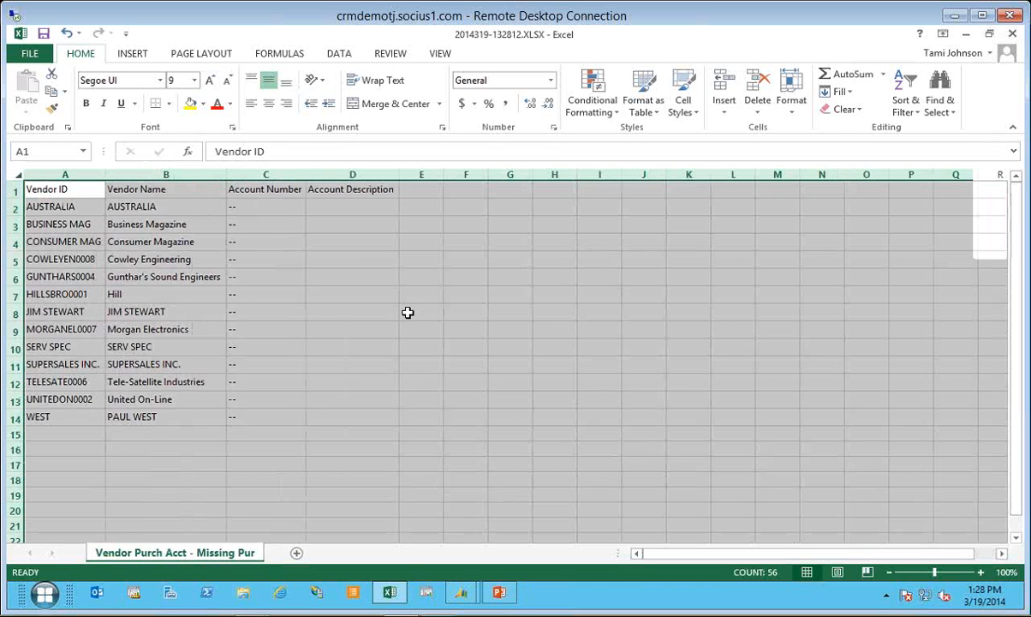
key("Down")
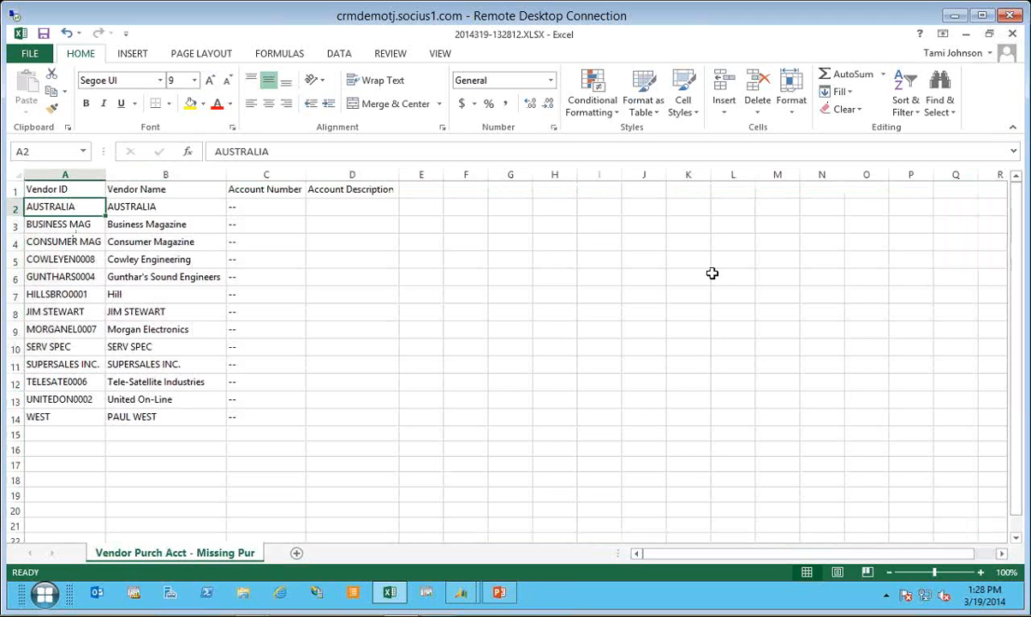
left_click(1011, 36)
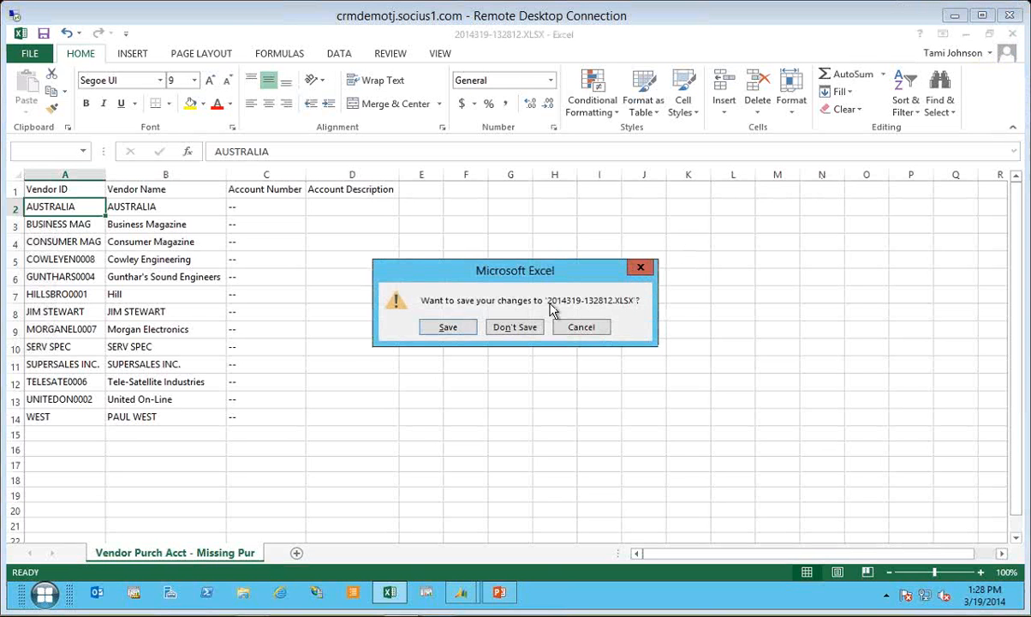
left_click(514, 333)
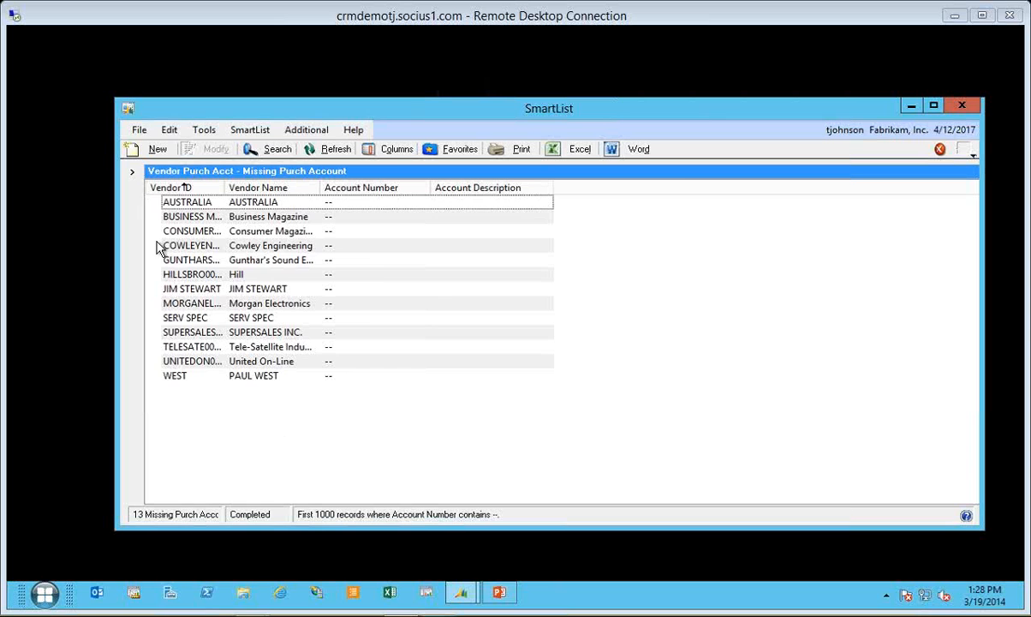
Step: Show the SmartList folder tree and switch to the PowerPoint presentation
left_click(131, 170)
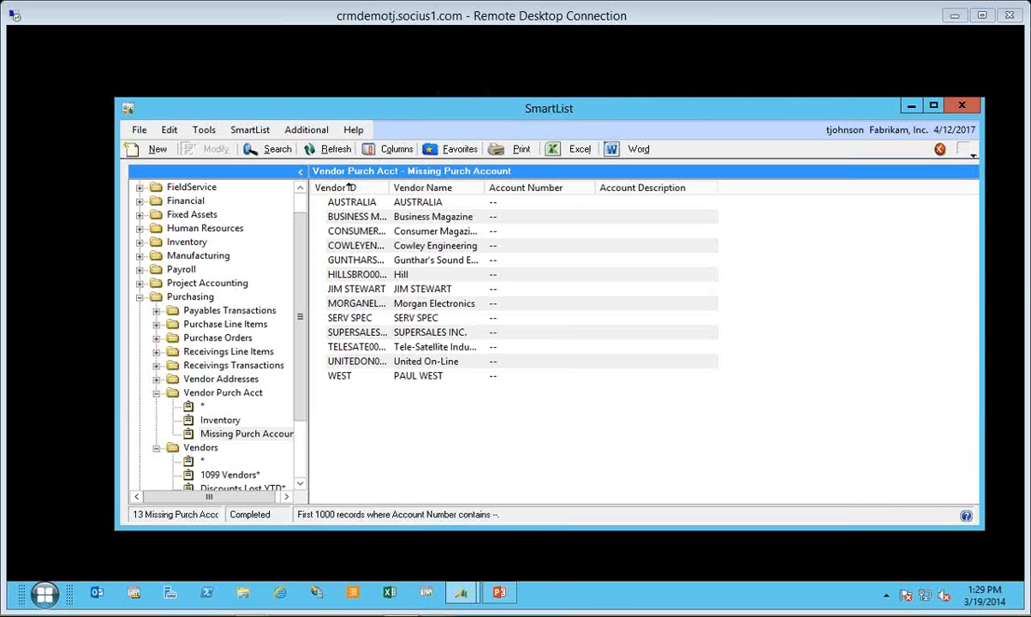
left_click(501, 596)
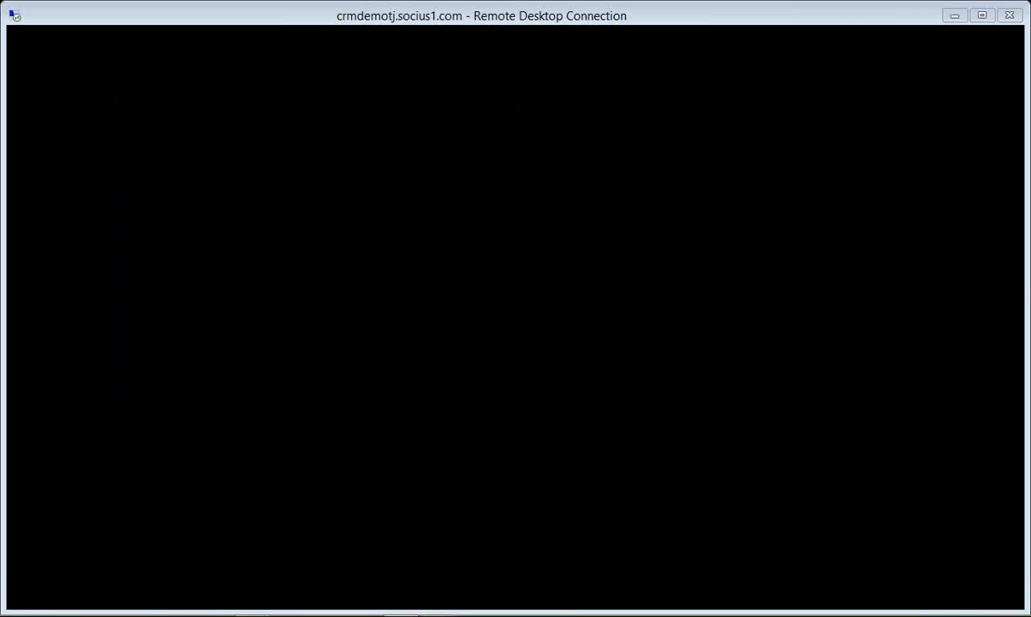